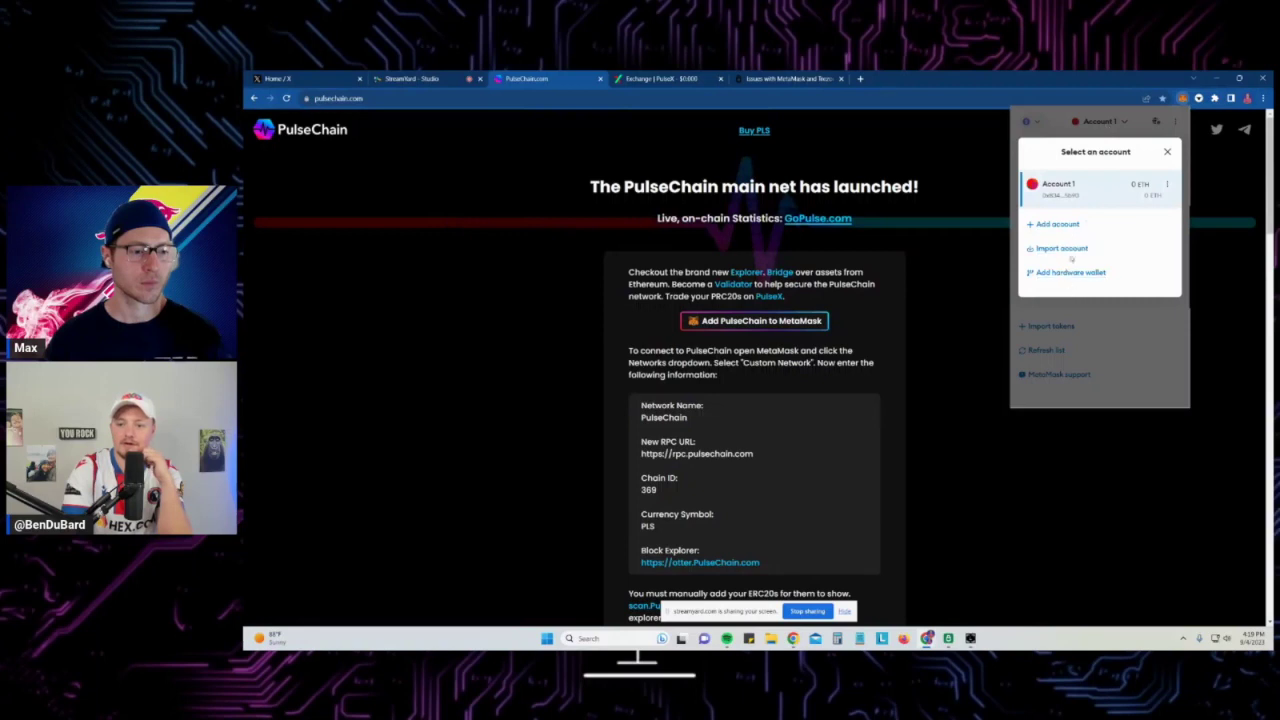
# Open Account 1's account details from the account options menu
pyautogui.click(1167, 151)
pyautogui.click(1175, 121)
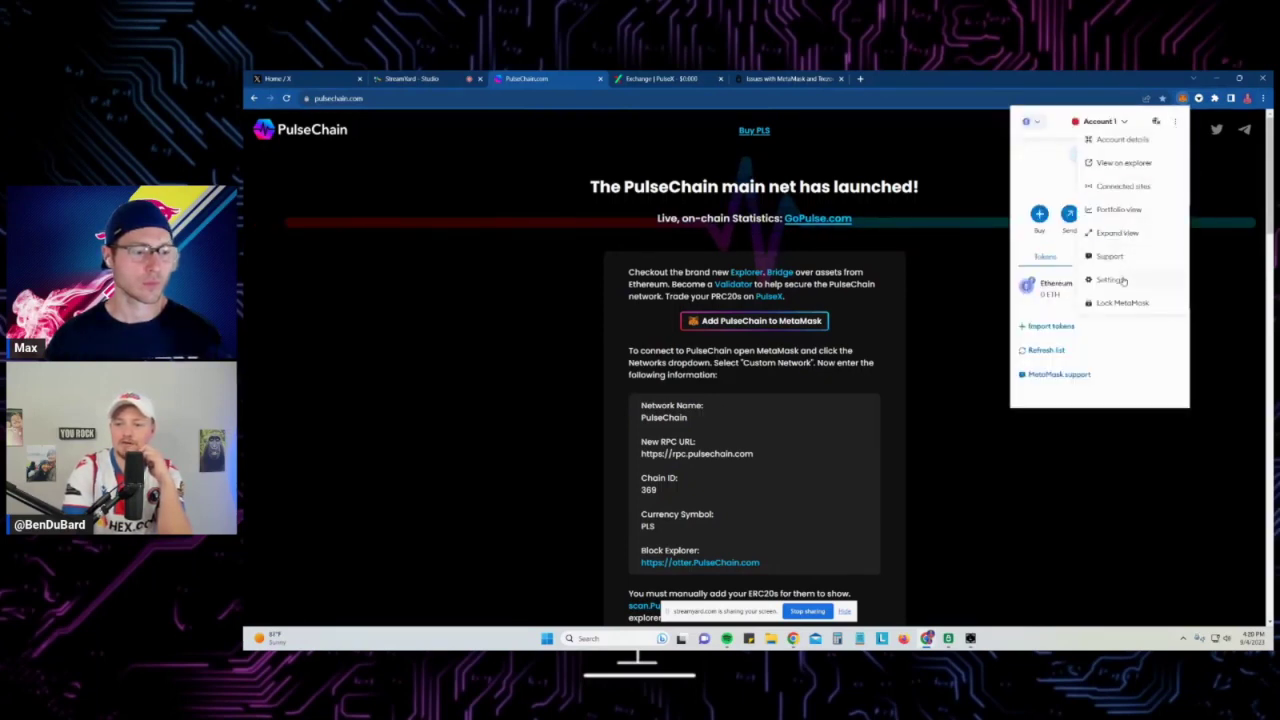
pyautogui.click(1158, 211)
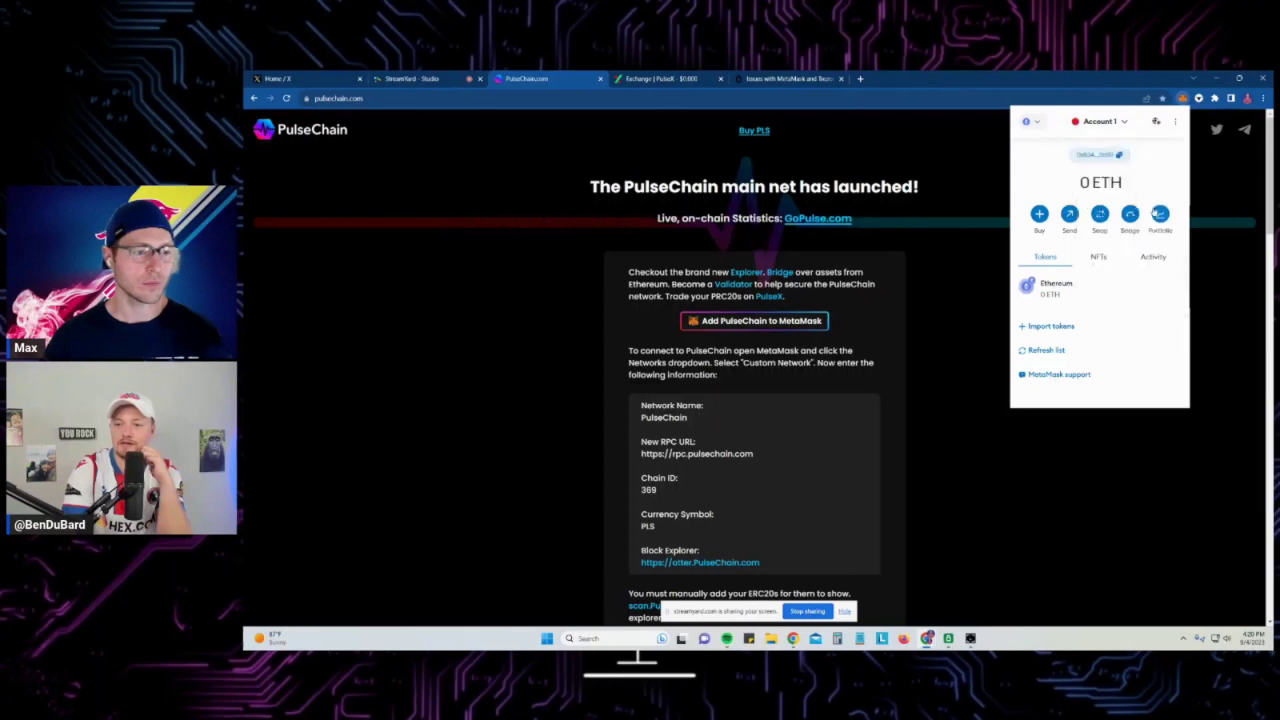
pyautogui.click(1175, 121)
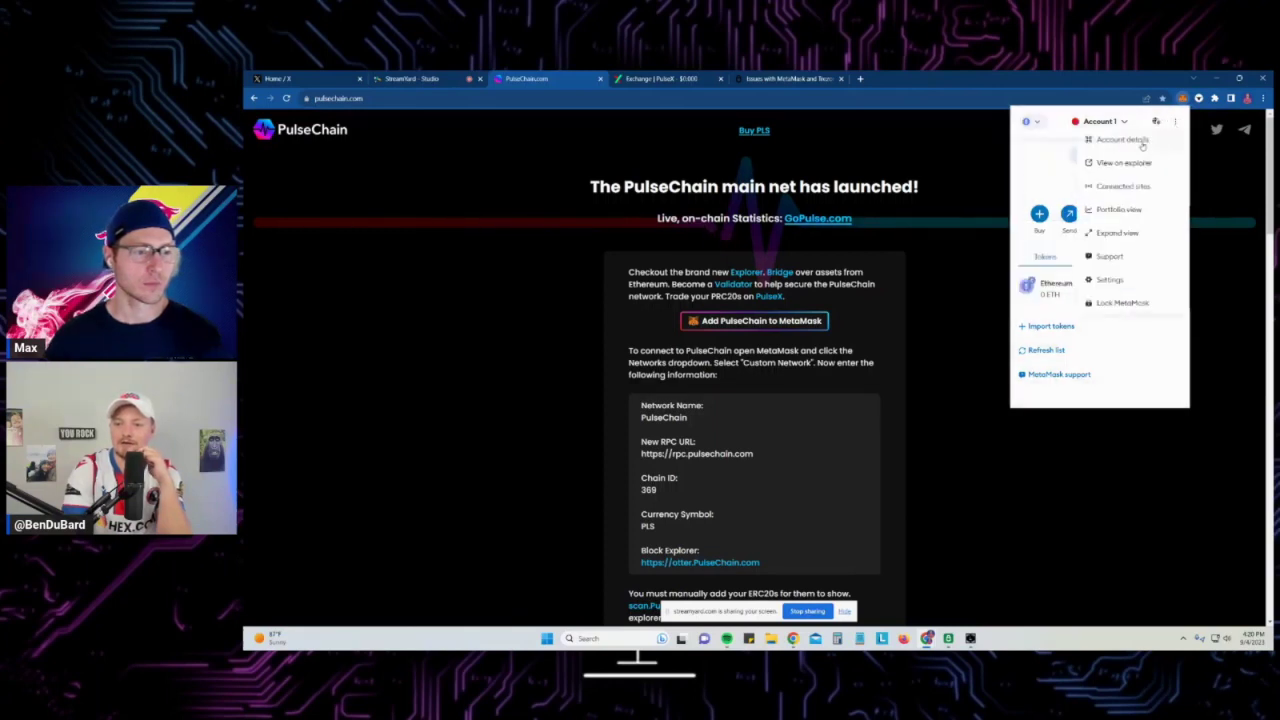
pyautogui.click(1148, 140)
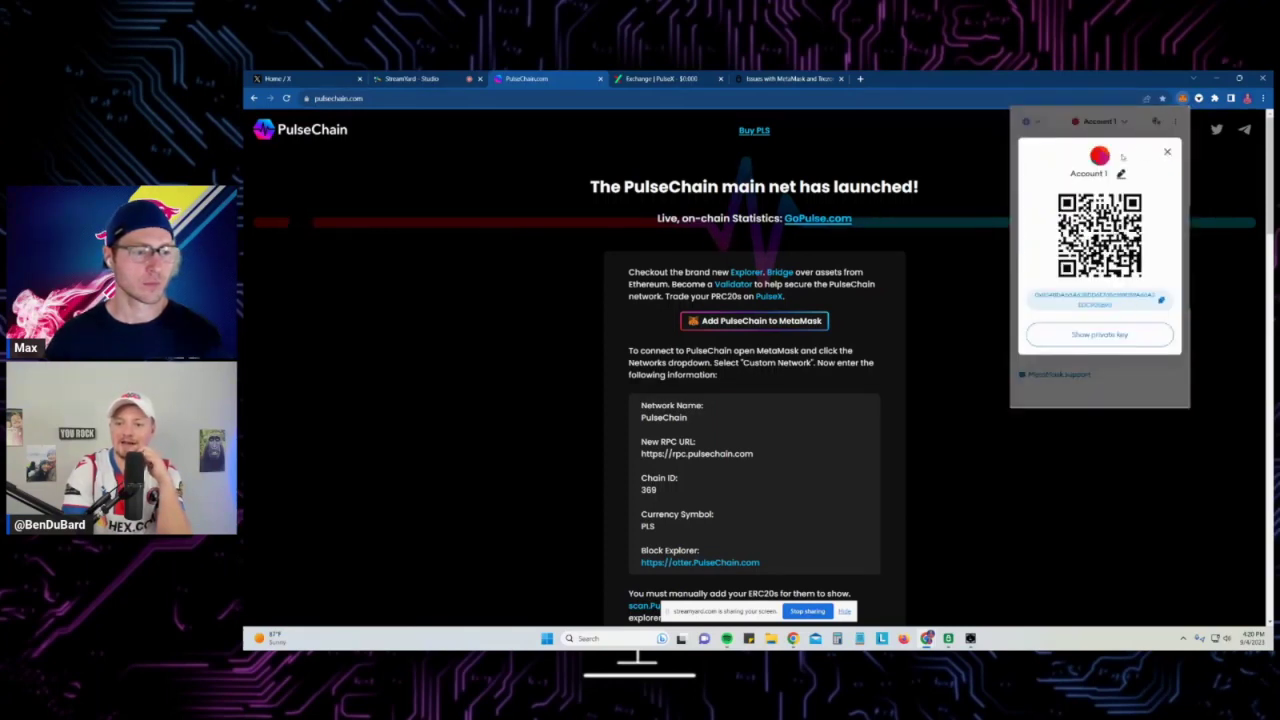
pyautogui.click(1166, 152)
pyautogui.click(1175, 122)
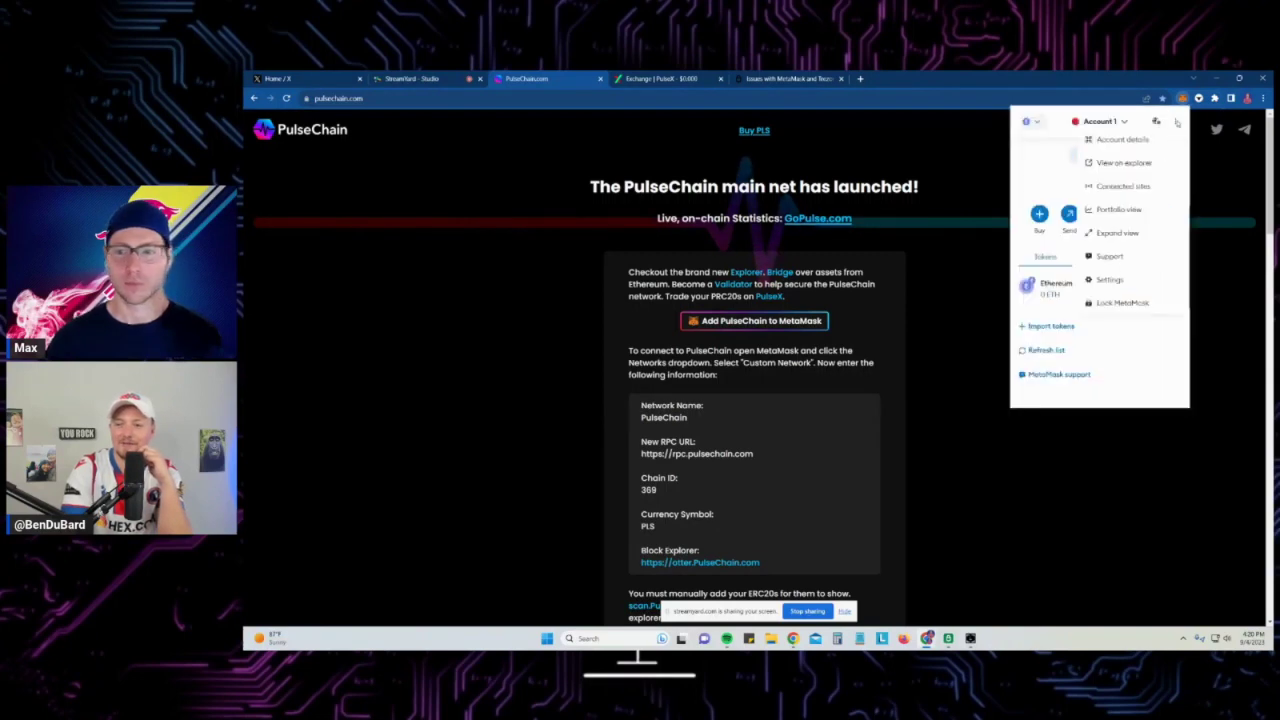
pyautogui.click(1148, 140)
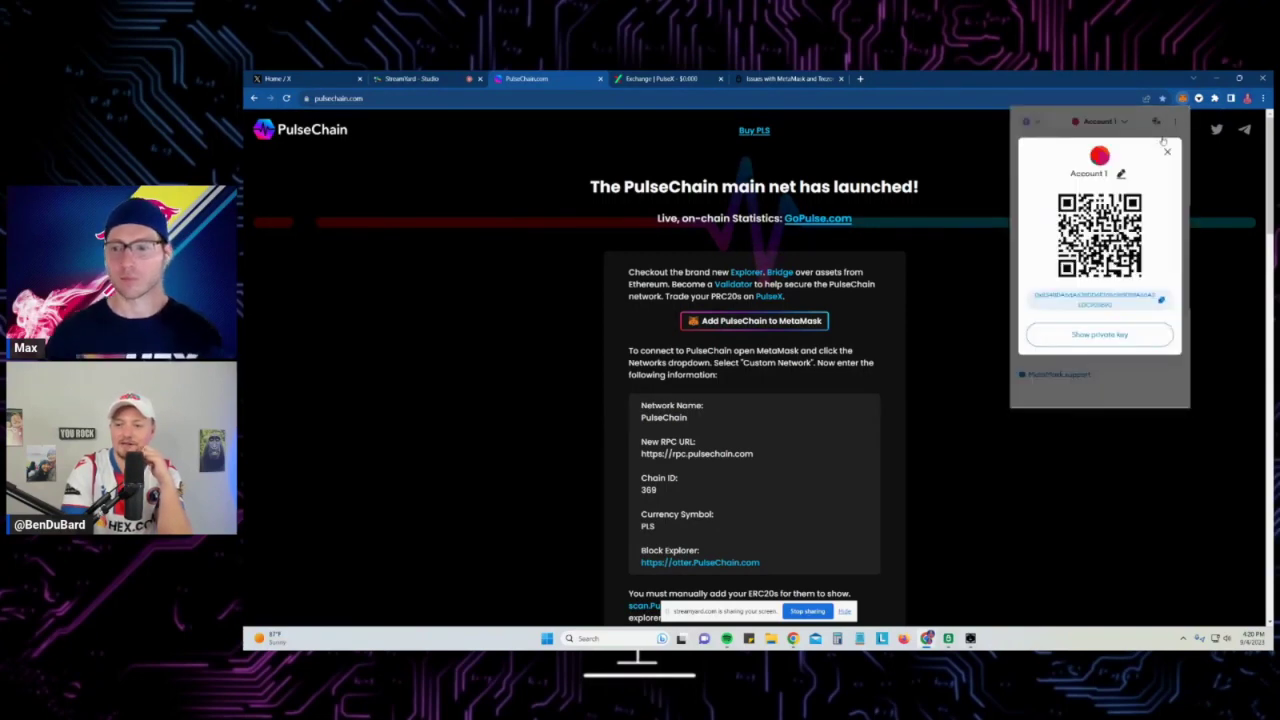
# Reveal Account 1's private key with the wallet password, then dismiss it
pyautogui.click(1099, 334)
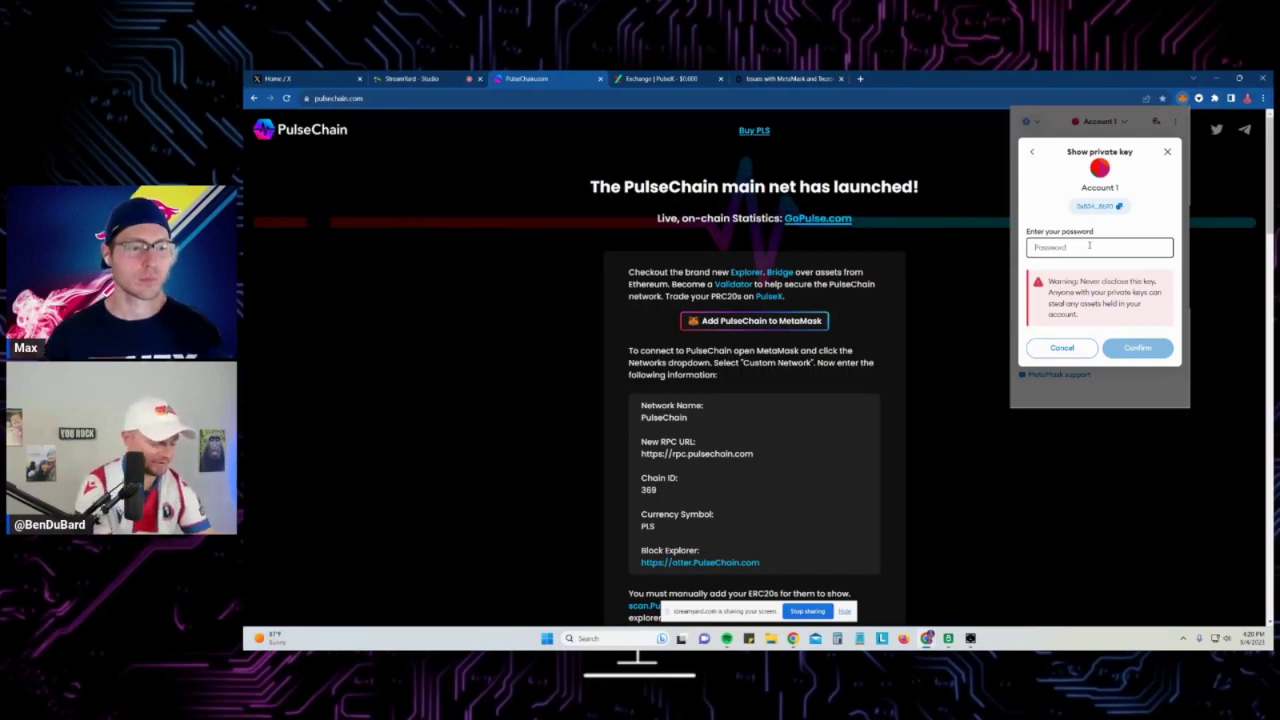
pyautogui.write('••••••')
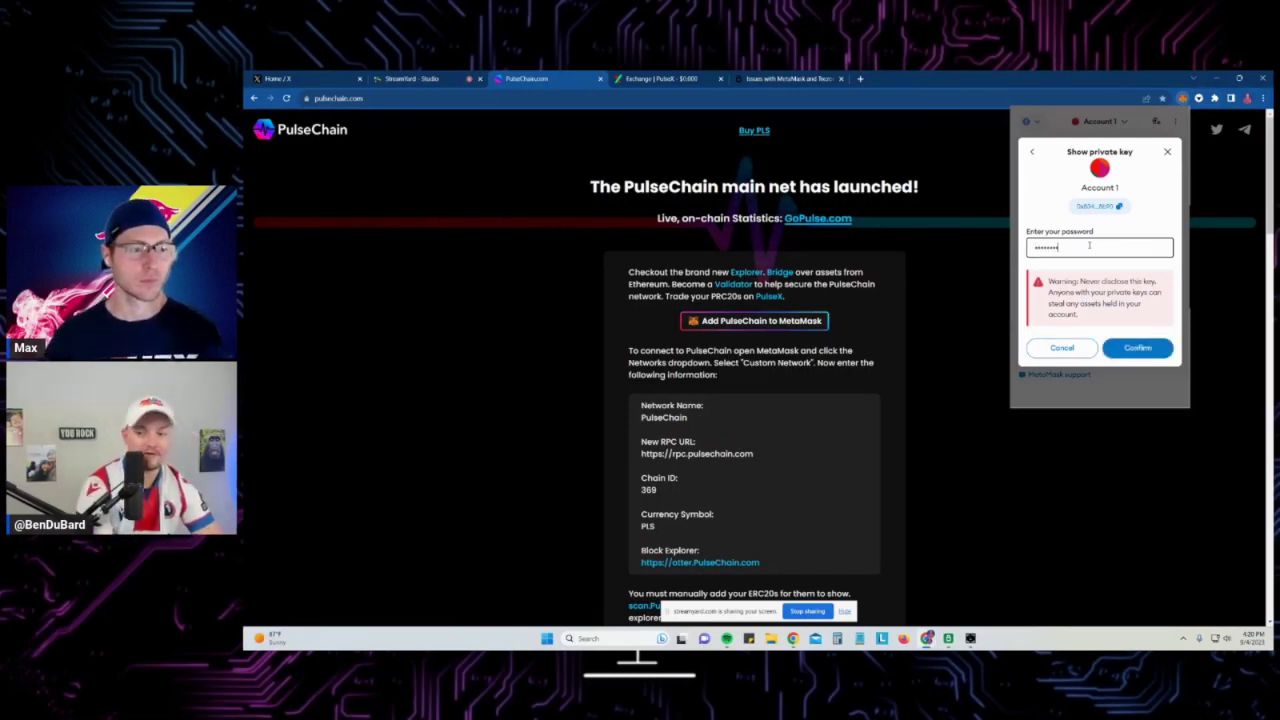
pyautogui.press('Return')
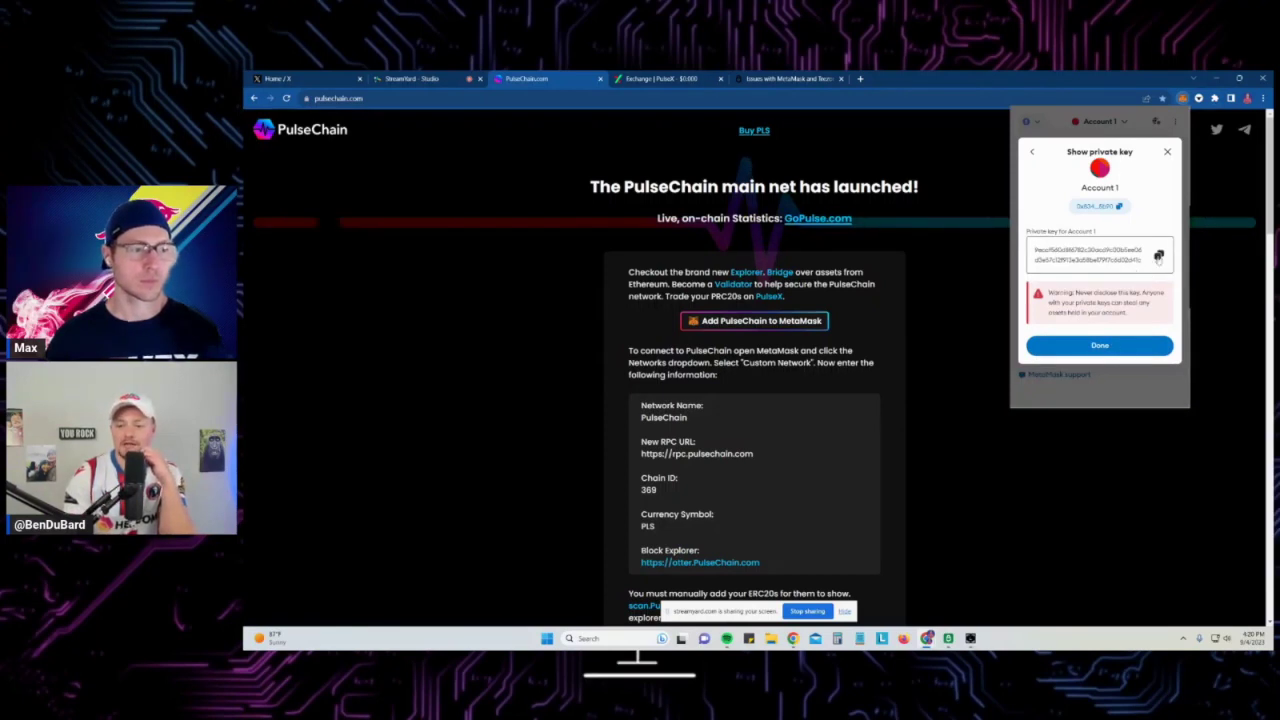
pyautogui.click(1110, 347)
pyautogui.click(1175, 121)
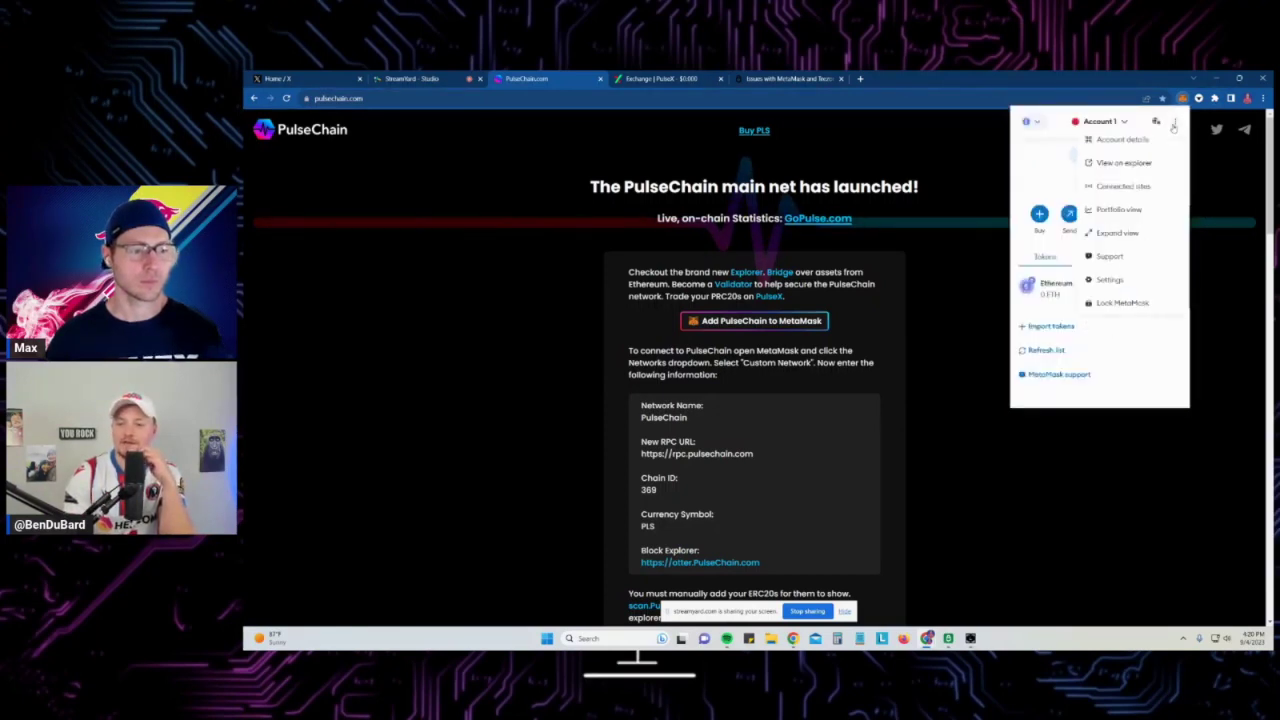
# Go to MetaMask's Security & privacy settings
pyautogui.click(1095, 224)
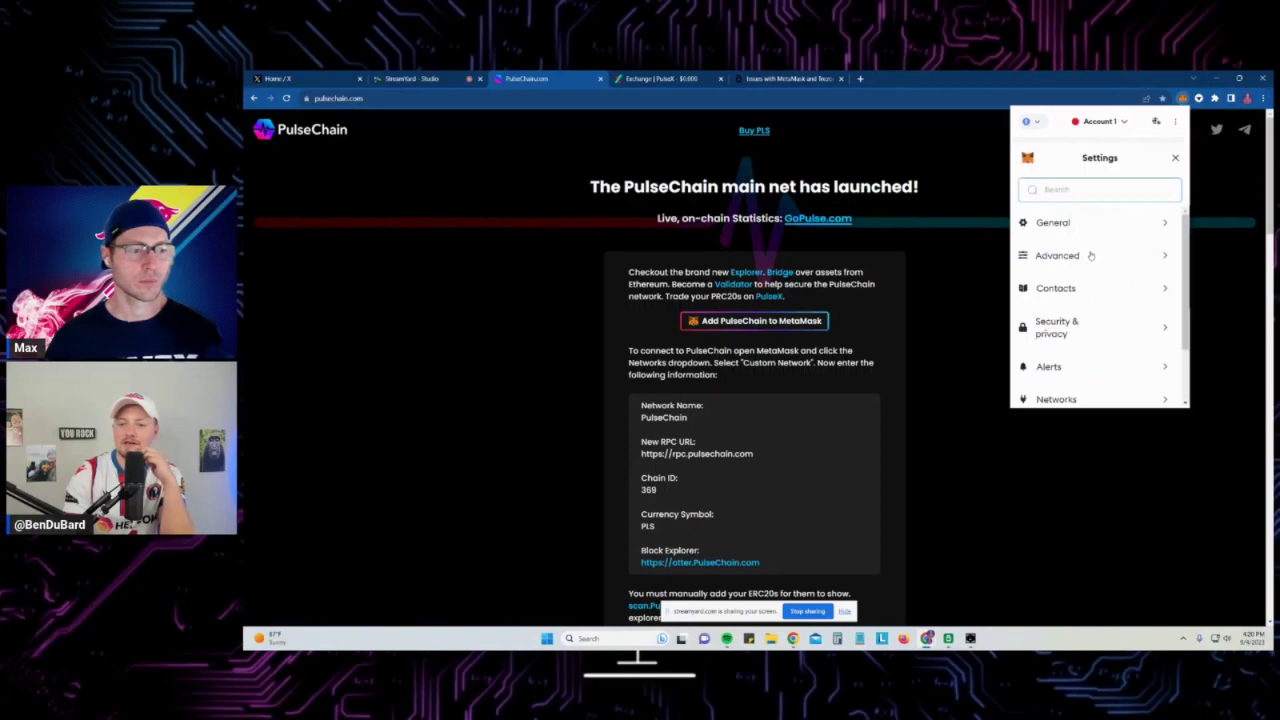
pyautogui.scroll(-1, 1095, 240)
pyautogui.click(1088, 268)
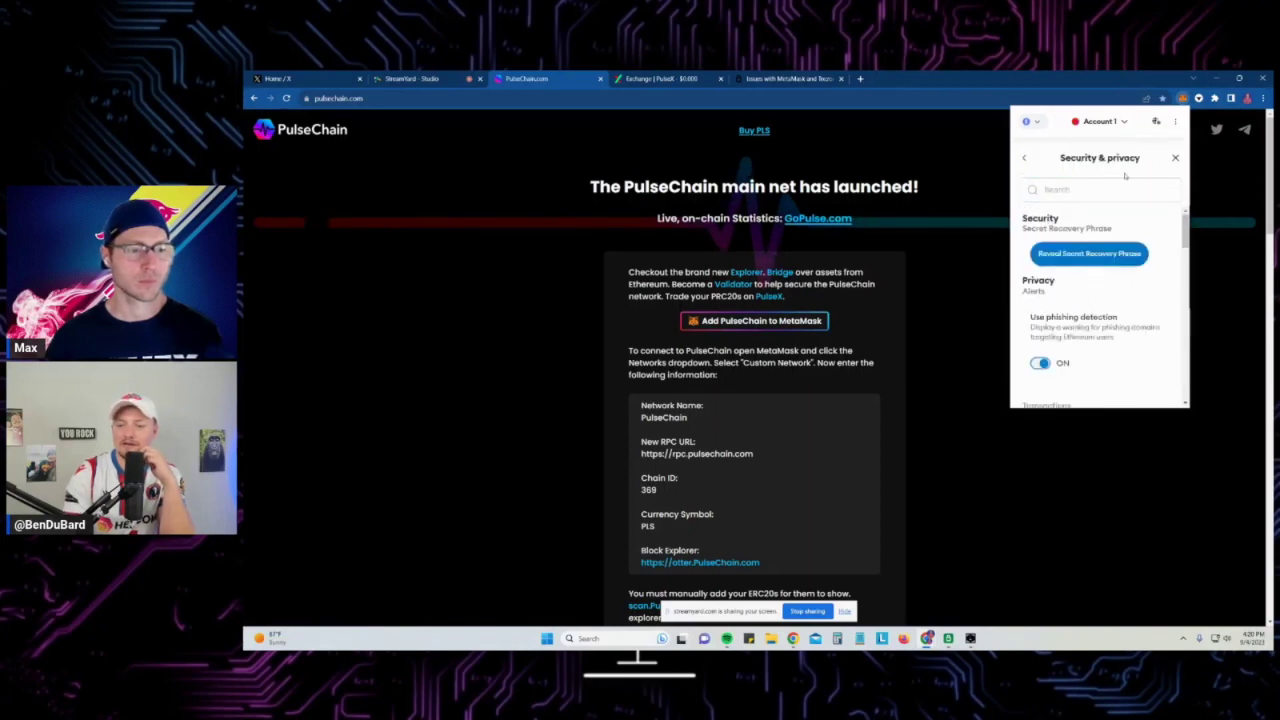
pyautogui.click(1024, 158)
pyautogui.click(1175, 158)
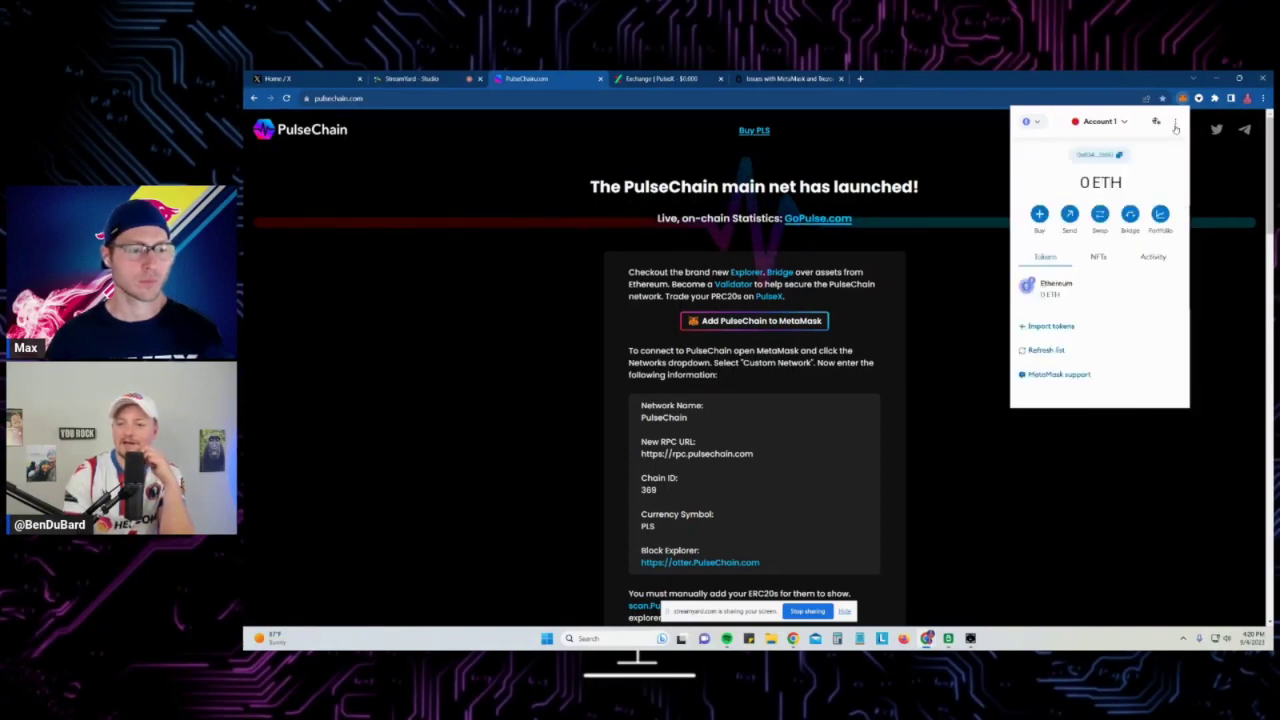
pyautogui.click(1175, 123)
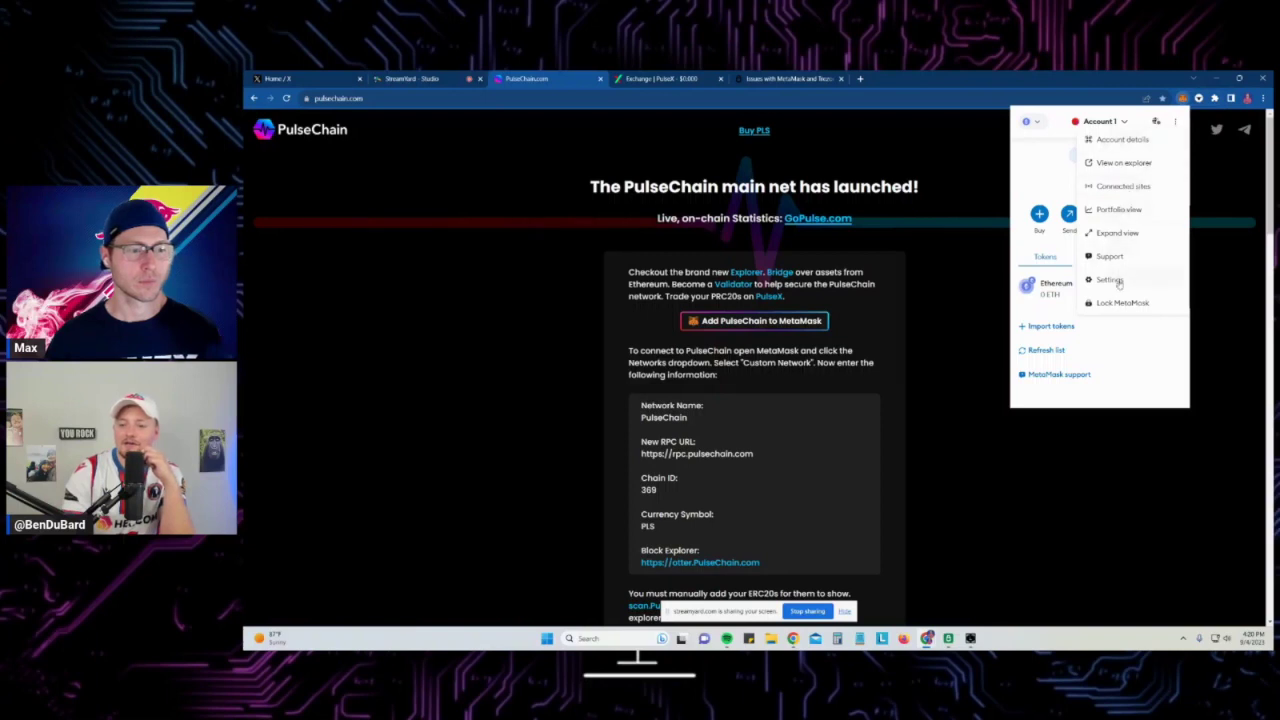
pyautogui.click(1110, 281)
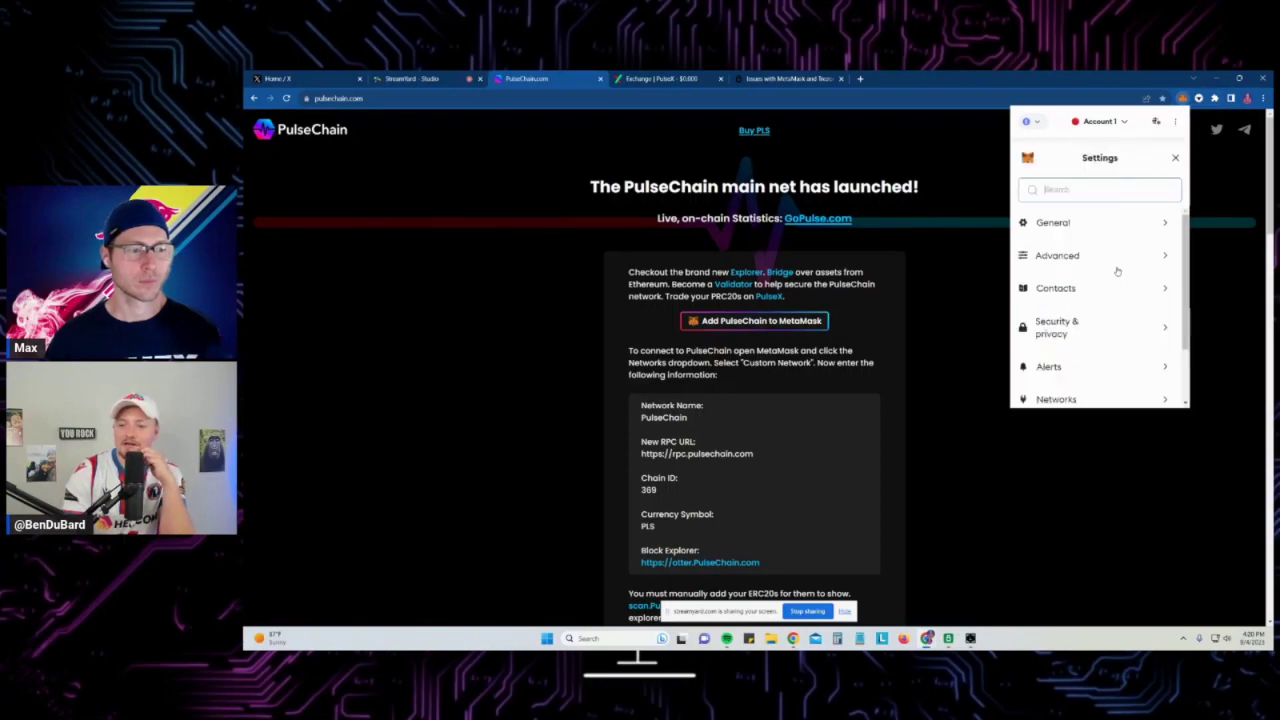
pyautogui.click(1101, 330)
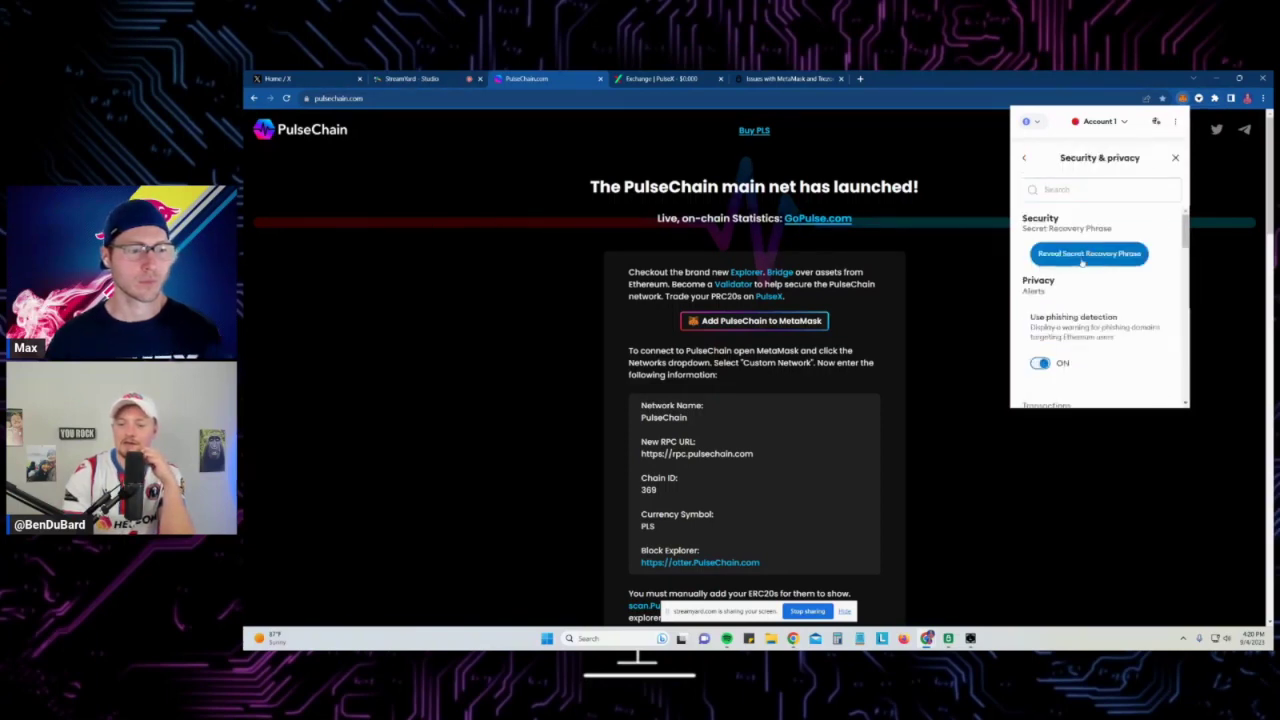
# Start revealing the Secret Recovery Phrase and answer both safety quiz questions
pyautogui.click(1085, 257)
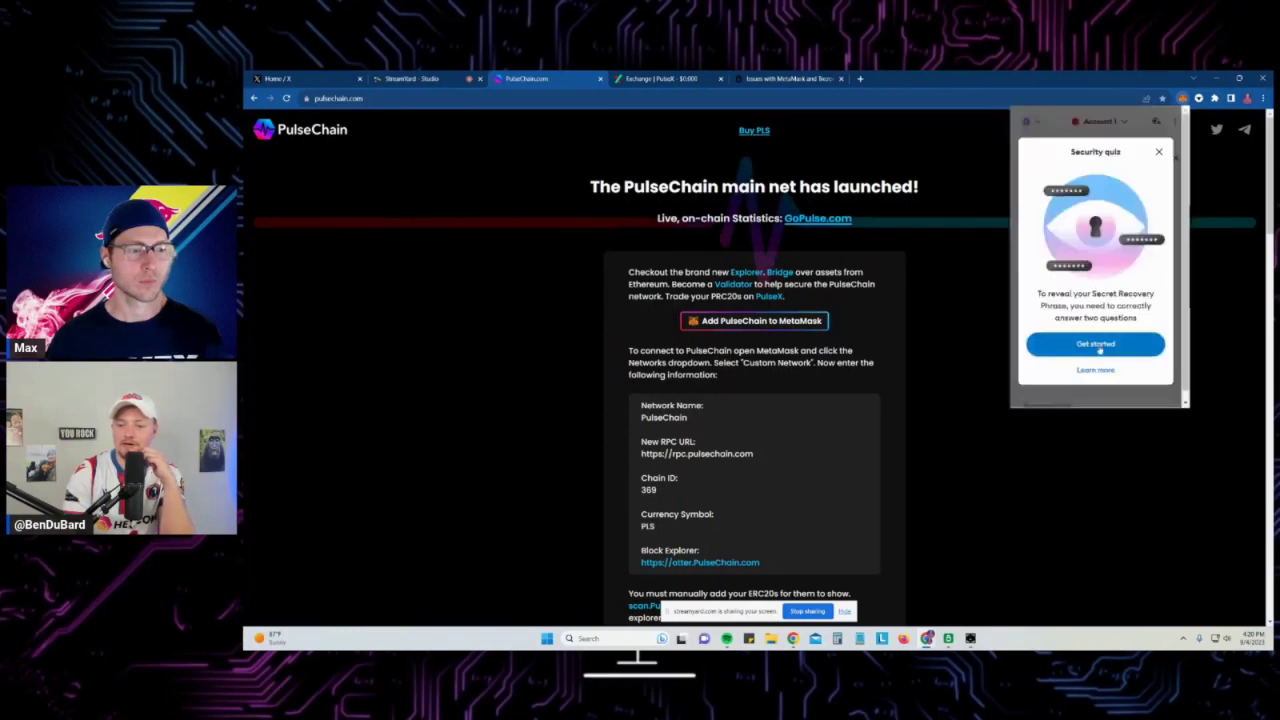
pyautogui.click(1097, 345)
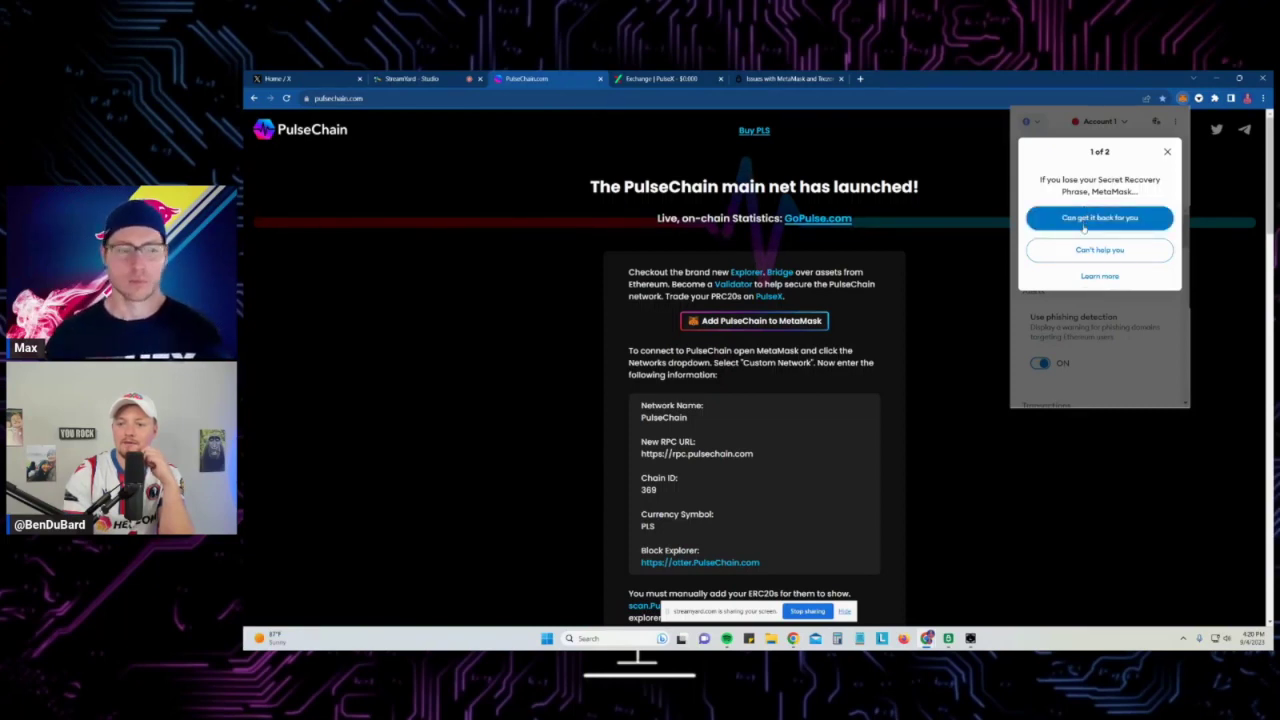
pyautogui.click(1099, 252)
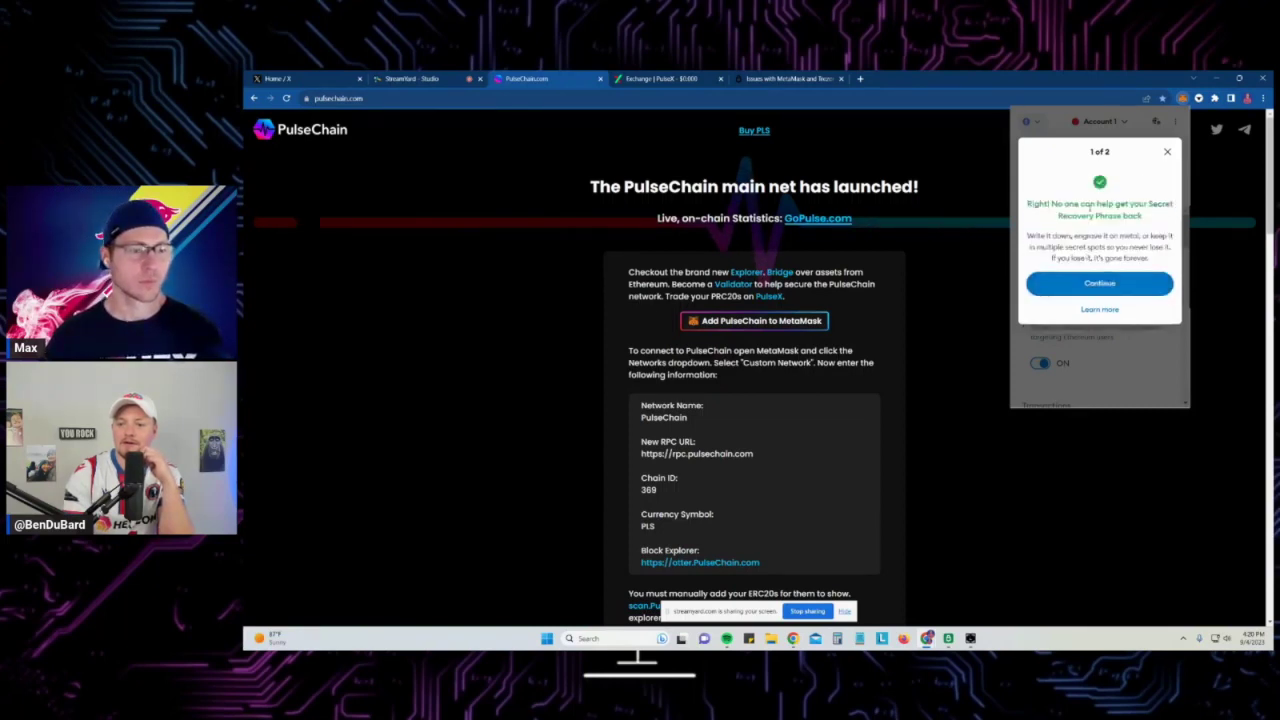
pyautogui.click(1099, 283)
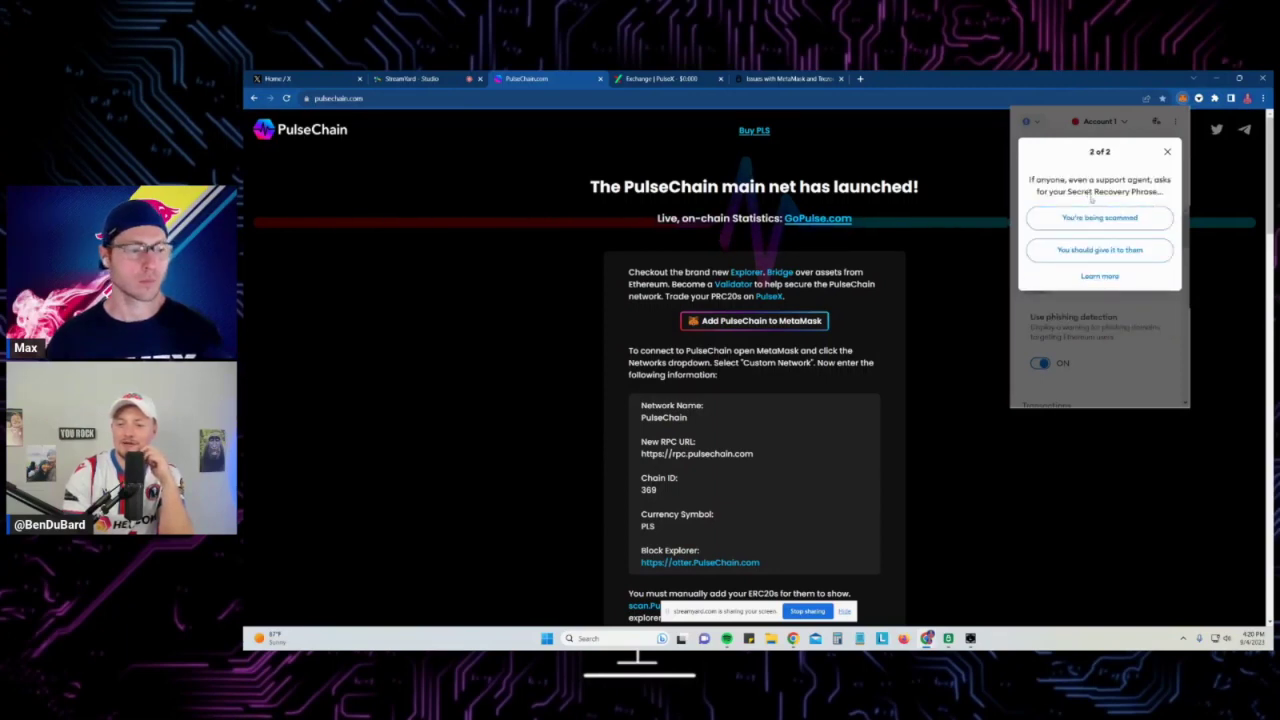
pyautogui.click(1100, 218)
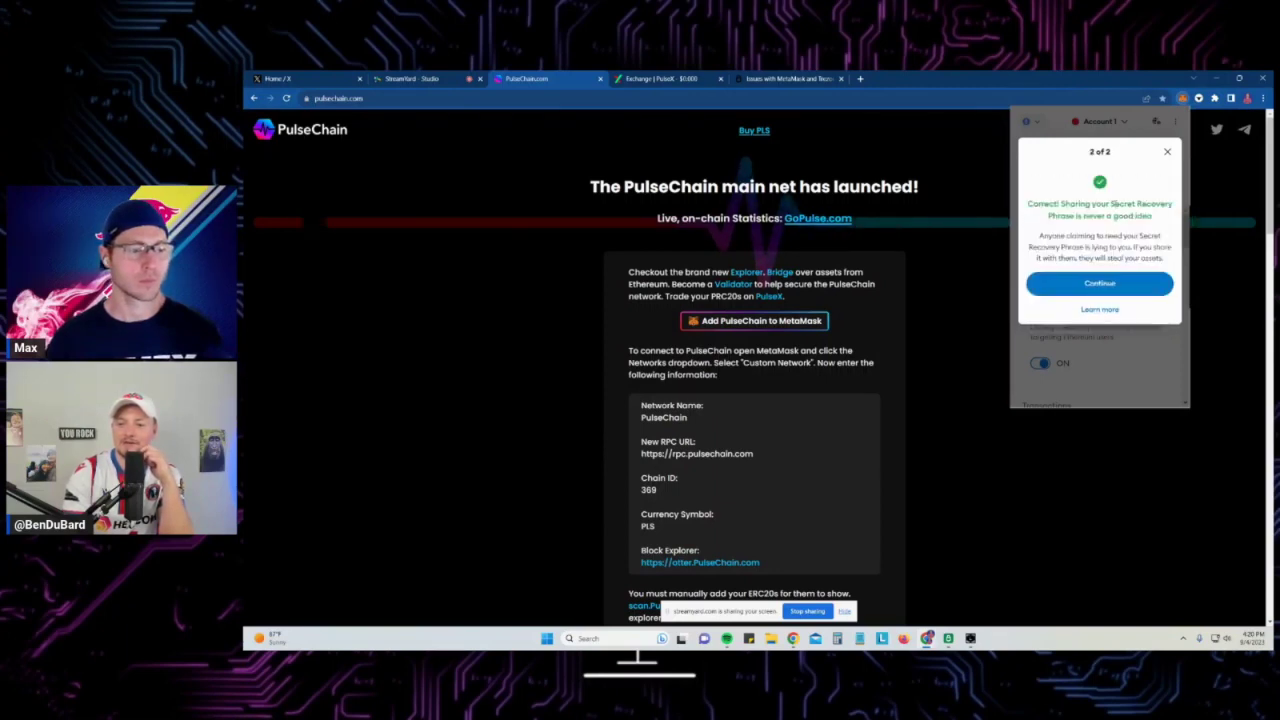
pyautogui.click(1099, 284)
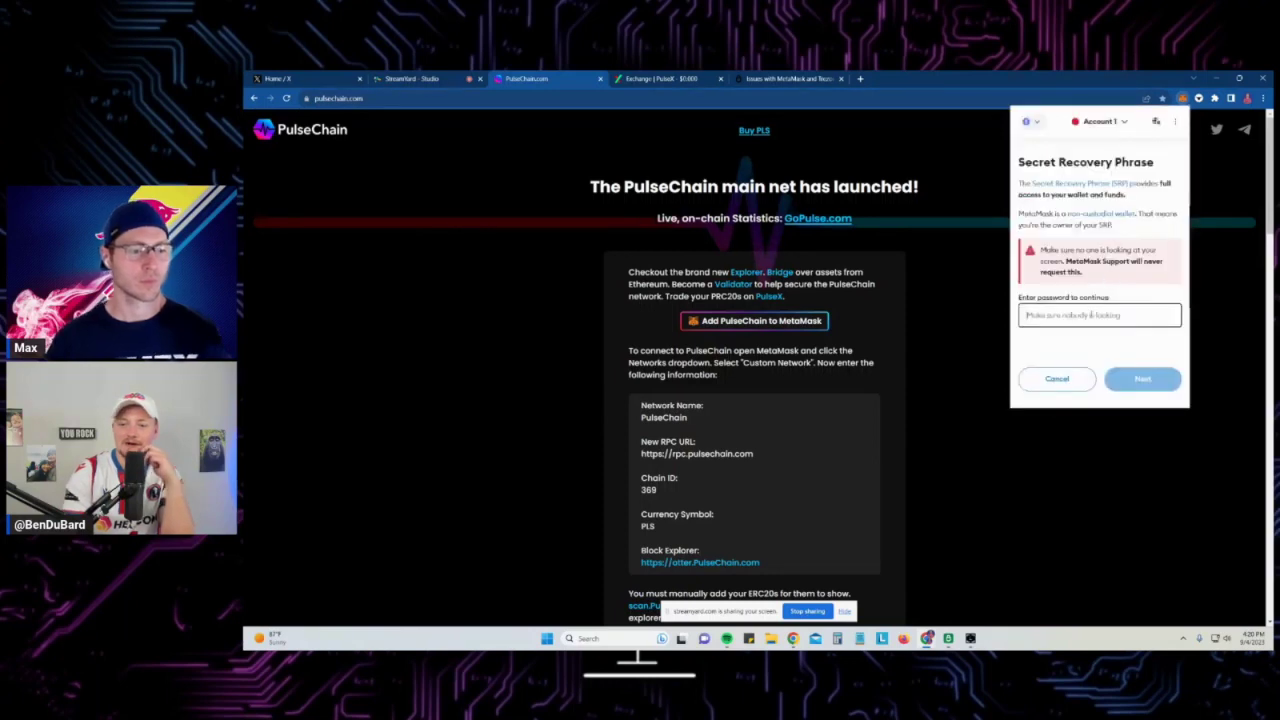
# Submit the wallet password to reveal the Secret Recovery Phrase
pyautogui.write('•')
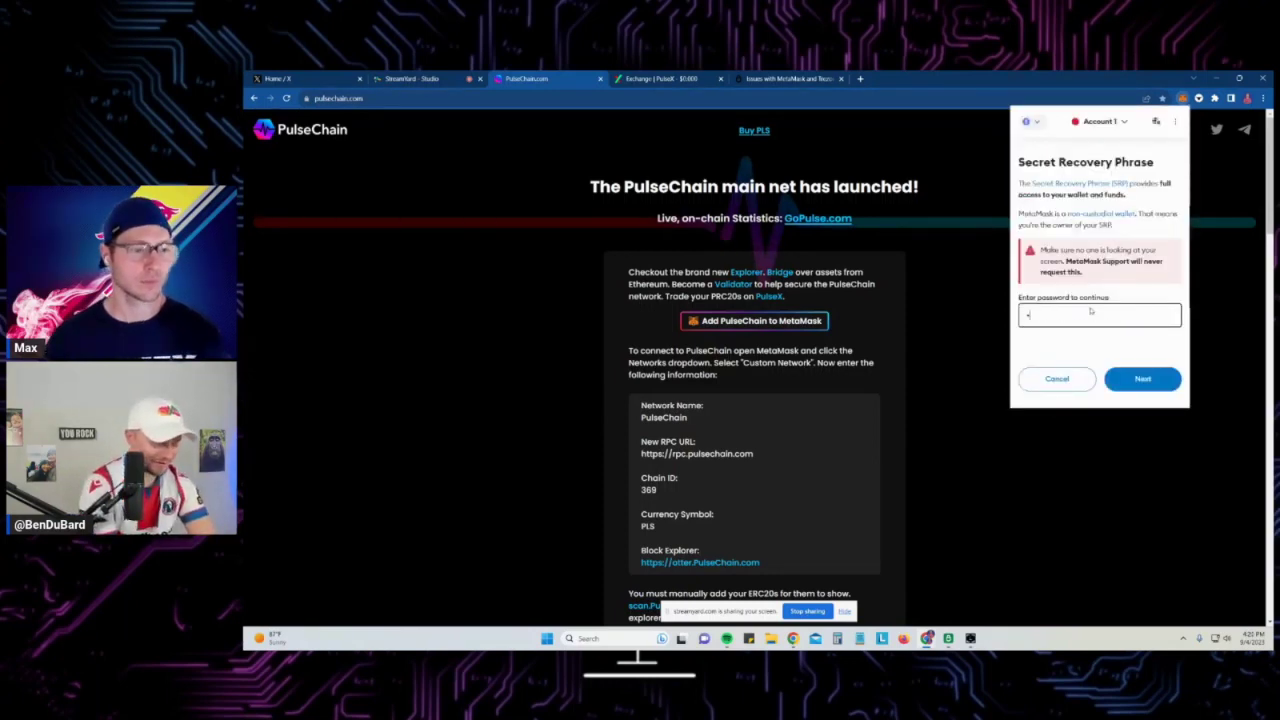
pyautogui.press('BackSpace')
pyautogui.press('BackSpace')
pyautogui.write('••••••')
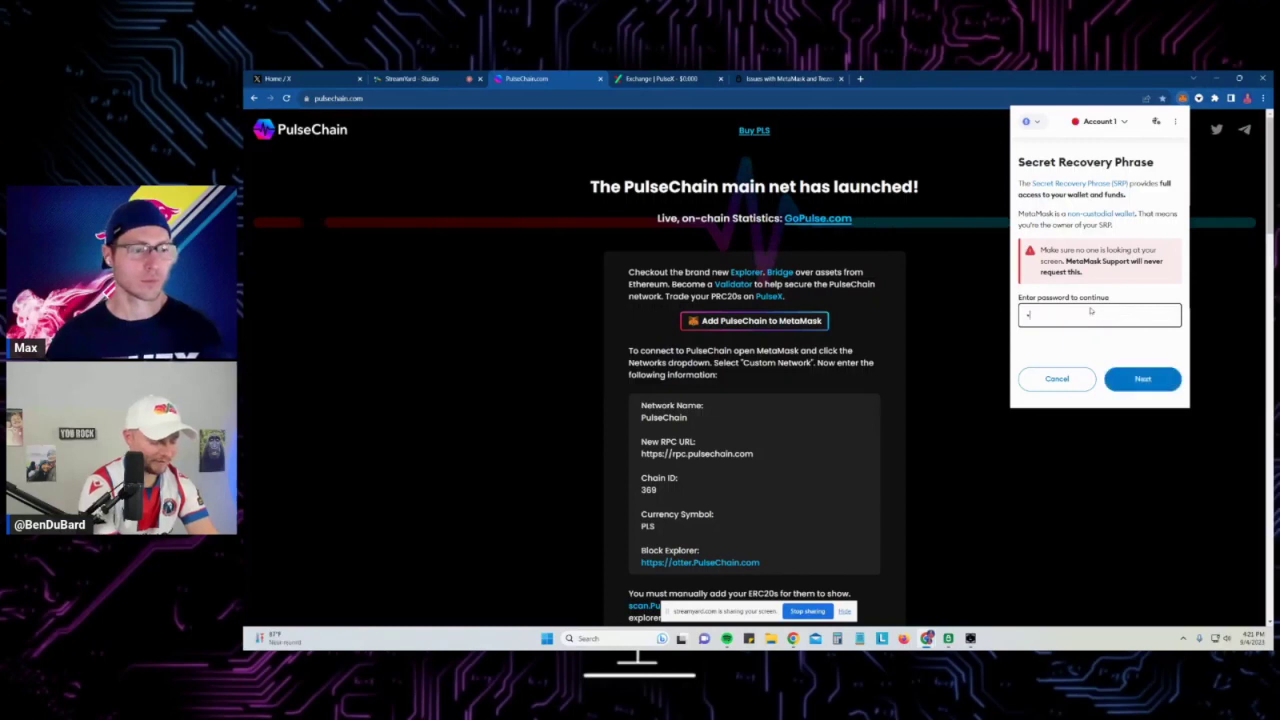
pyautogui.write('••')
pyautogui.press('Return')
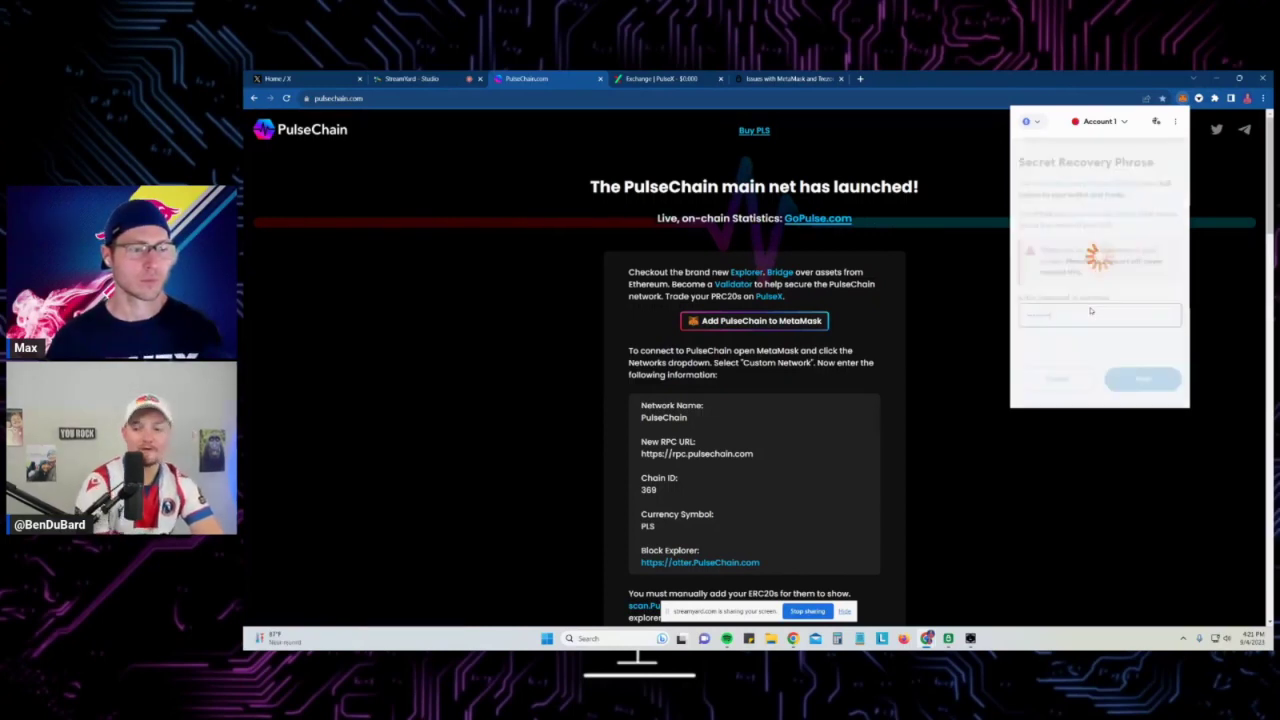
# Hold to reveal the Secret Recovery Phrase, look it over, then close it
pyautogui.moveTo(1137, 267); pyautogui.dragTo(1137, 267)
pyautogui.scroll(-2, 1100, 260)
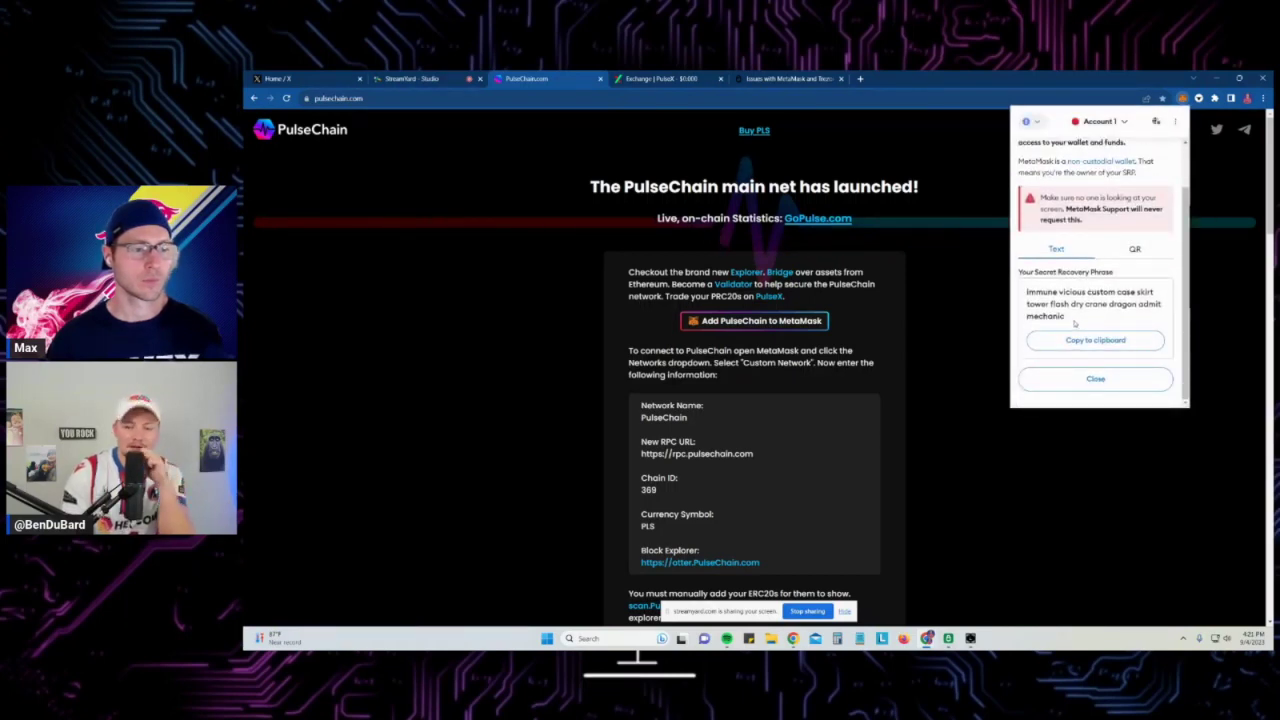
pyautogui.scroll(2, 1072, 295)
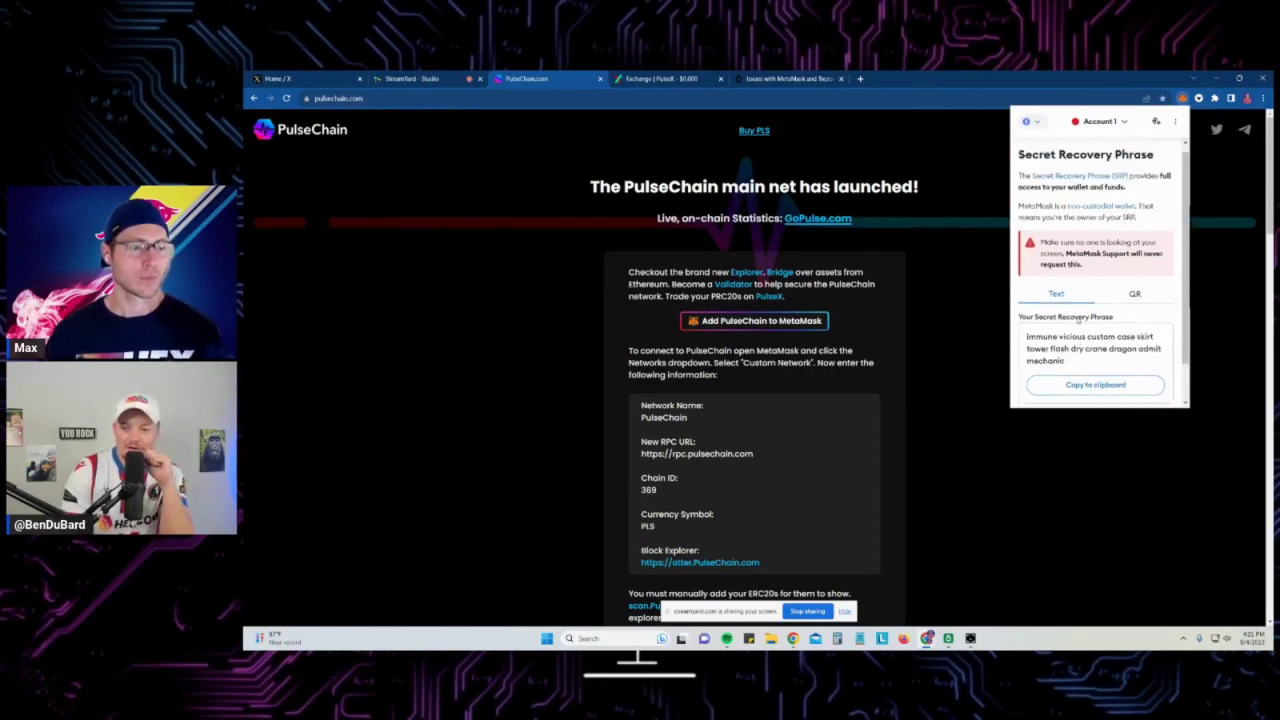
pyautogui.scroll(-2, 1066, 265)
pyautogui.scroll(2, 1064, 251)
pyautogui.scroll(-2, 1075, 280)
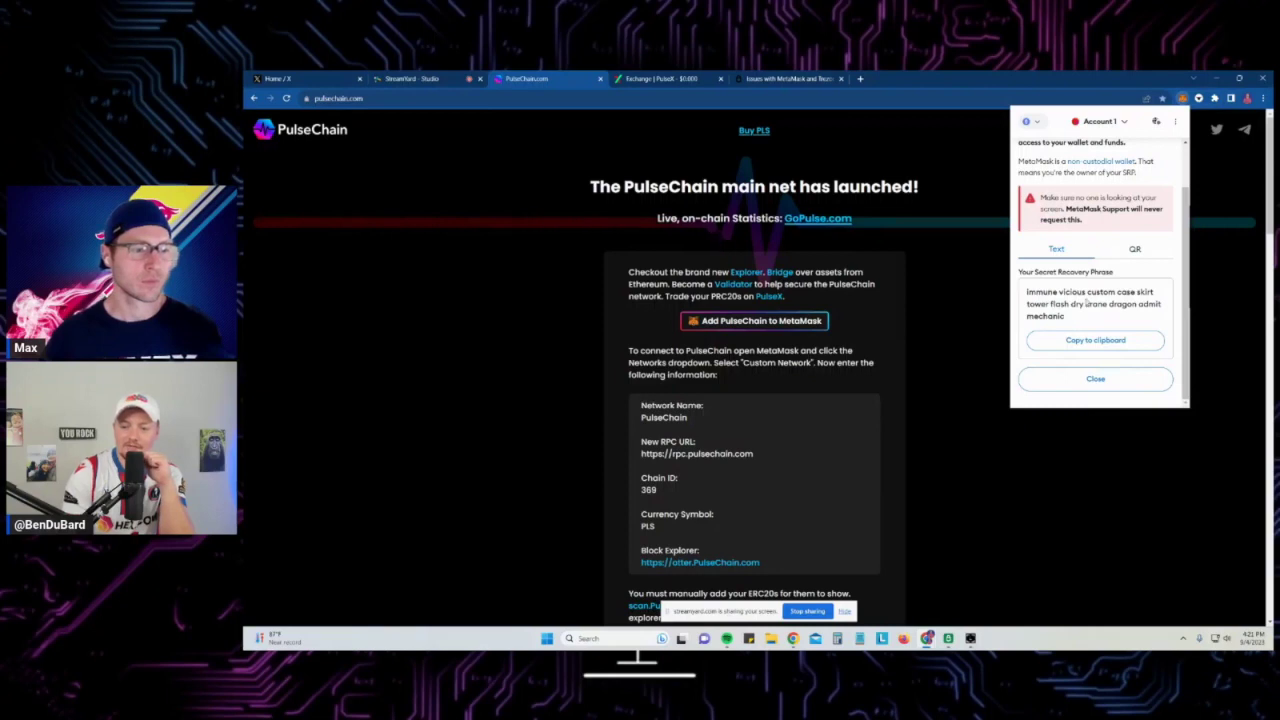
pyautogui.scroll(2, 1086, 229)
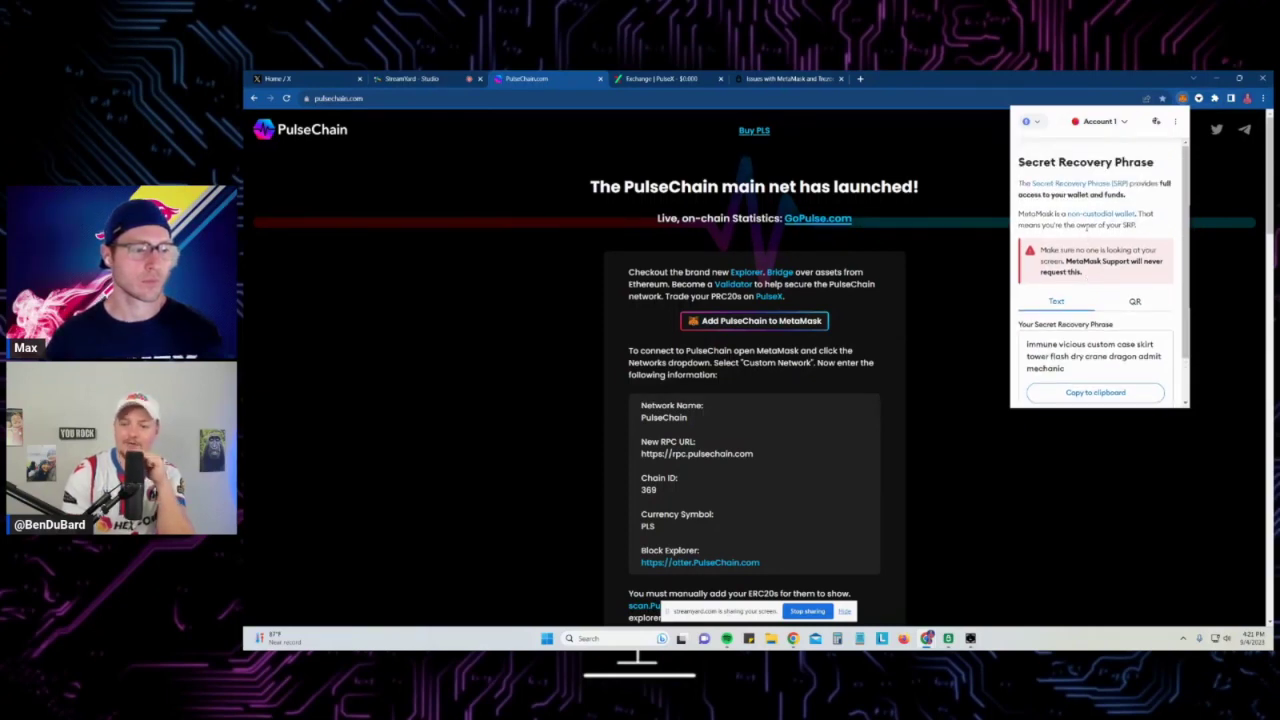
pyautogui.scroll(-2, 1100, 240)
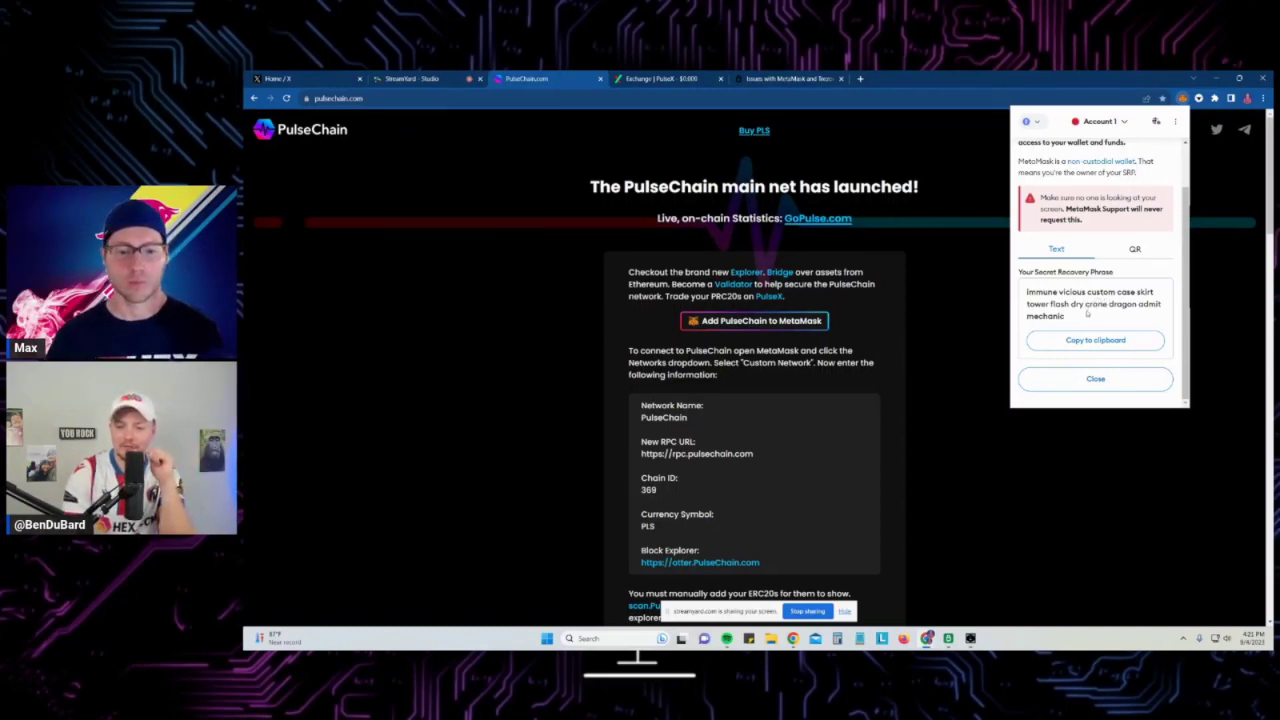
pyautogui.click(1104, 387)
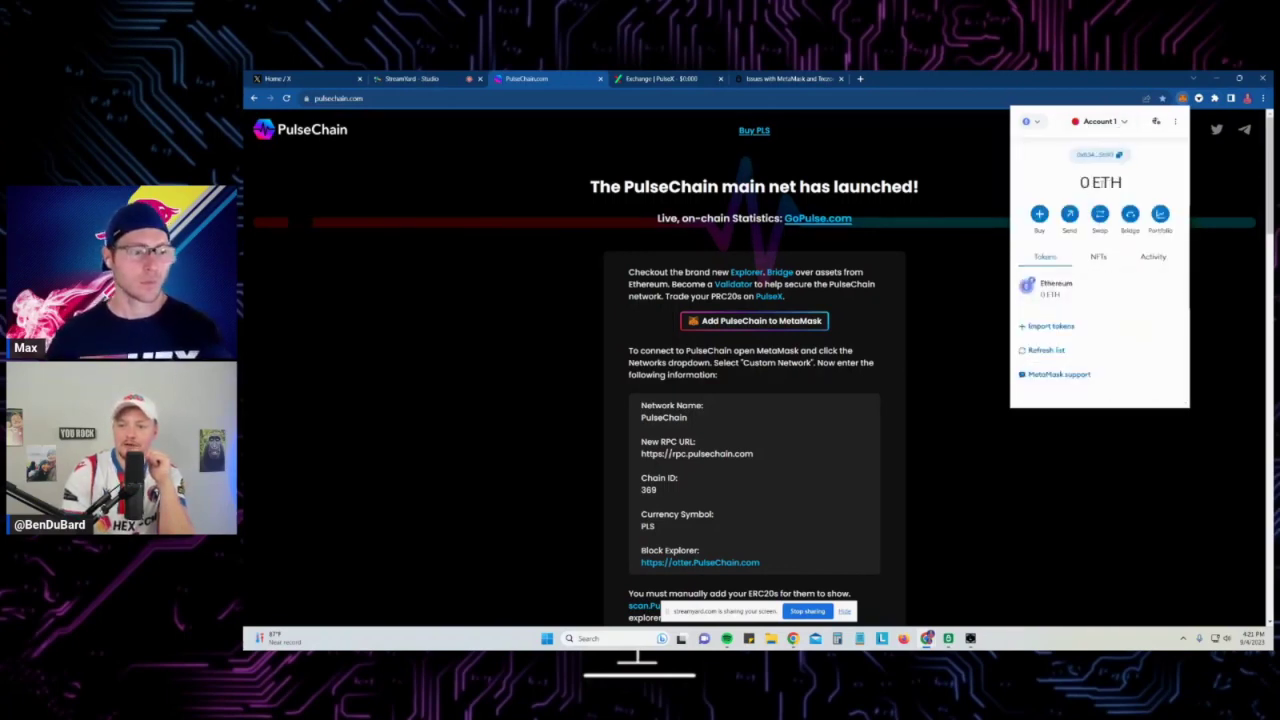
# Check MetaMask's account list, then move the Ledger Live window to the page centre
pyautogui.click(1099, 121)
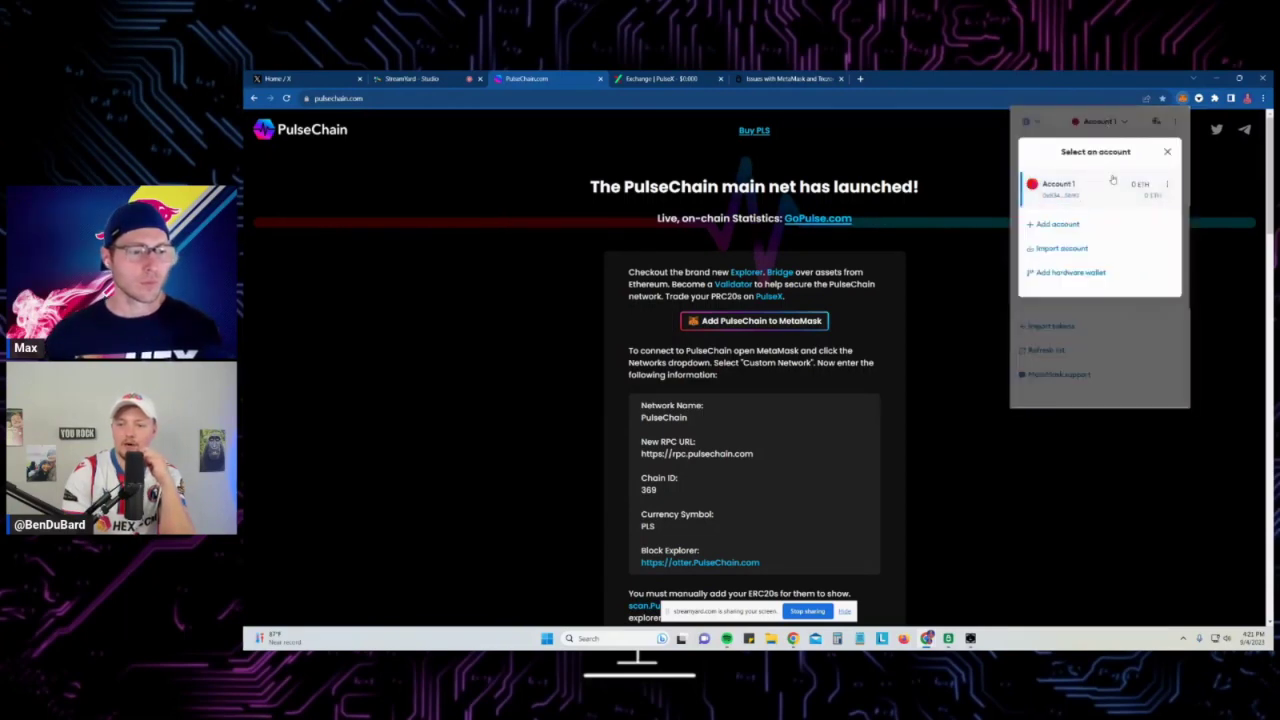
pyautogui.click(1168, 153)
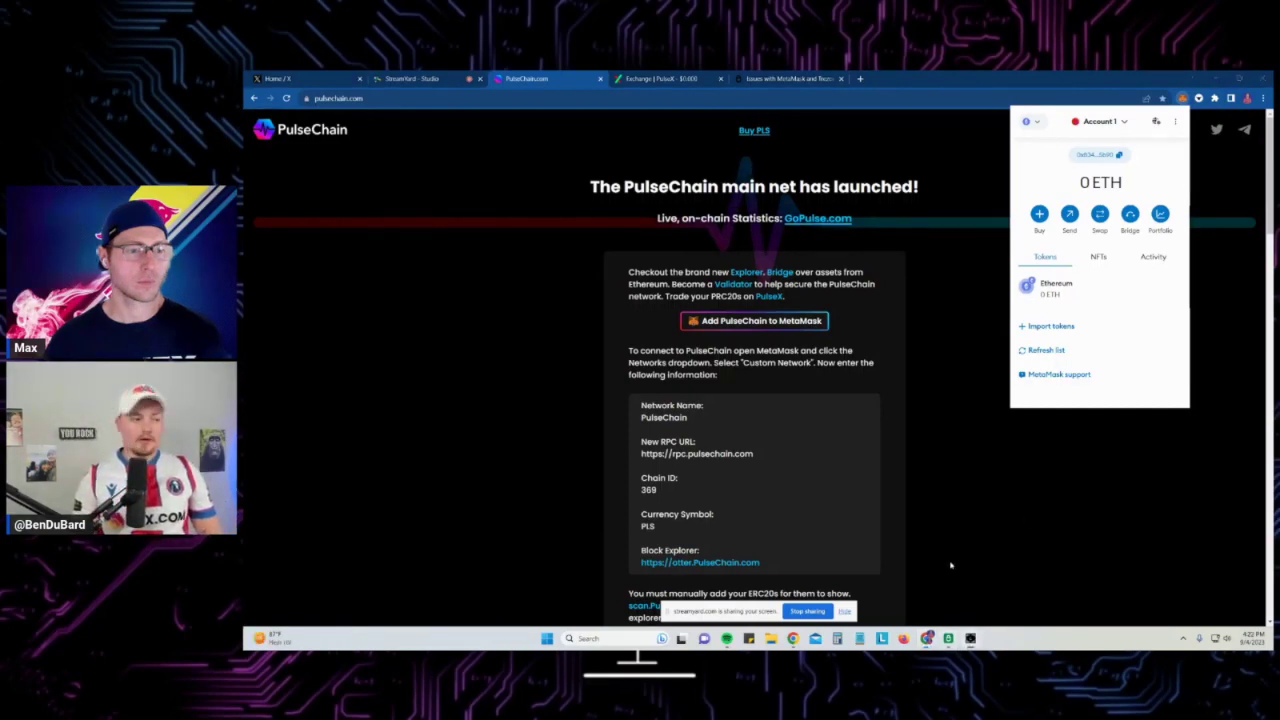
pyautogui.moveTo(363, 200); pyautogui.dragTo(638, 180)
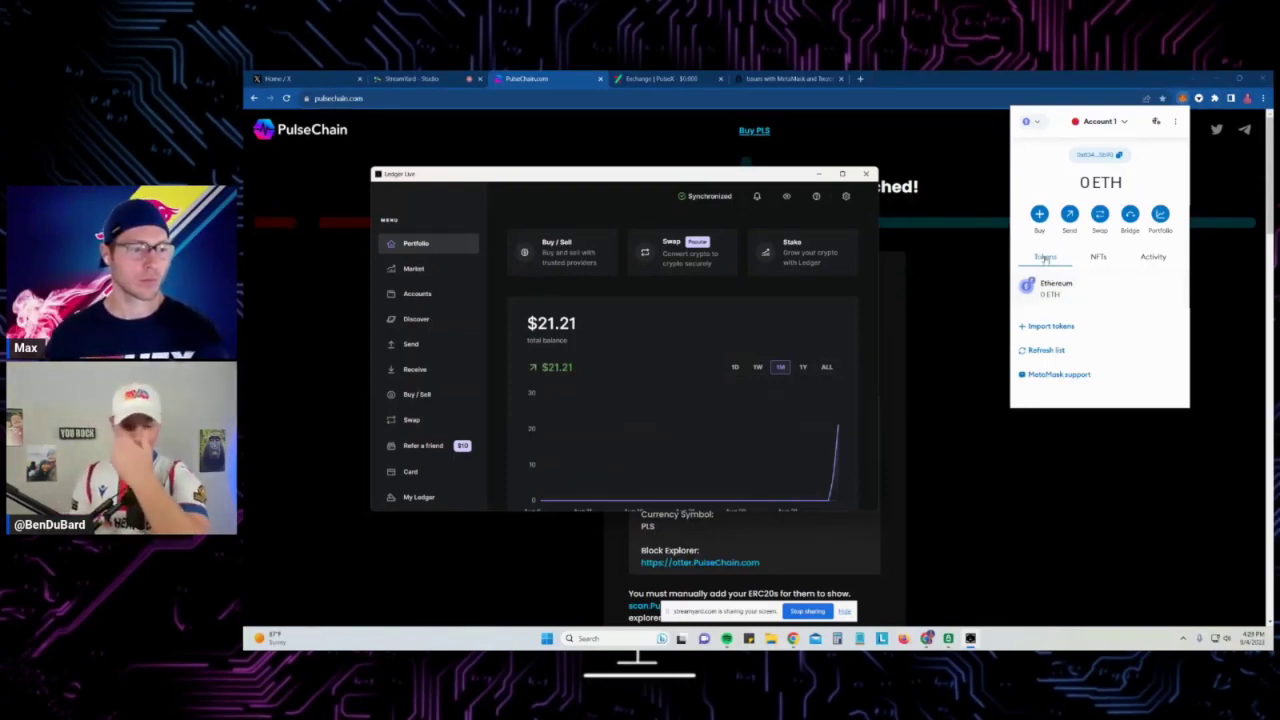
# Browse the My Ledger app catalog, confirming the Ethereum app is installed
pyautogui.scroll(-1, 379, 469)
pyautogui.click(419, 446)
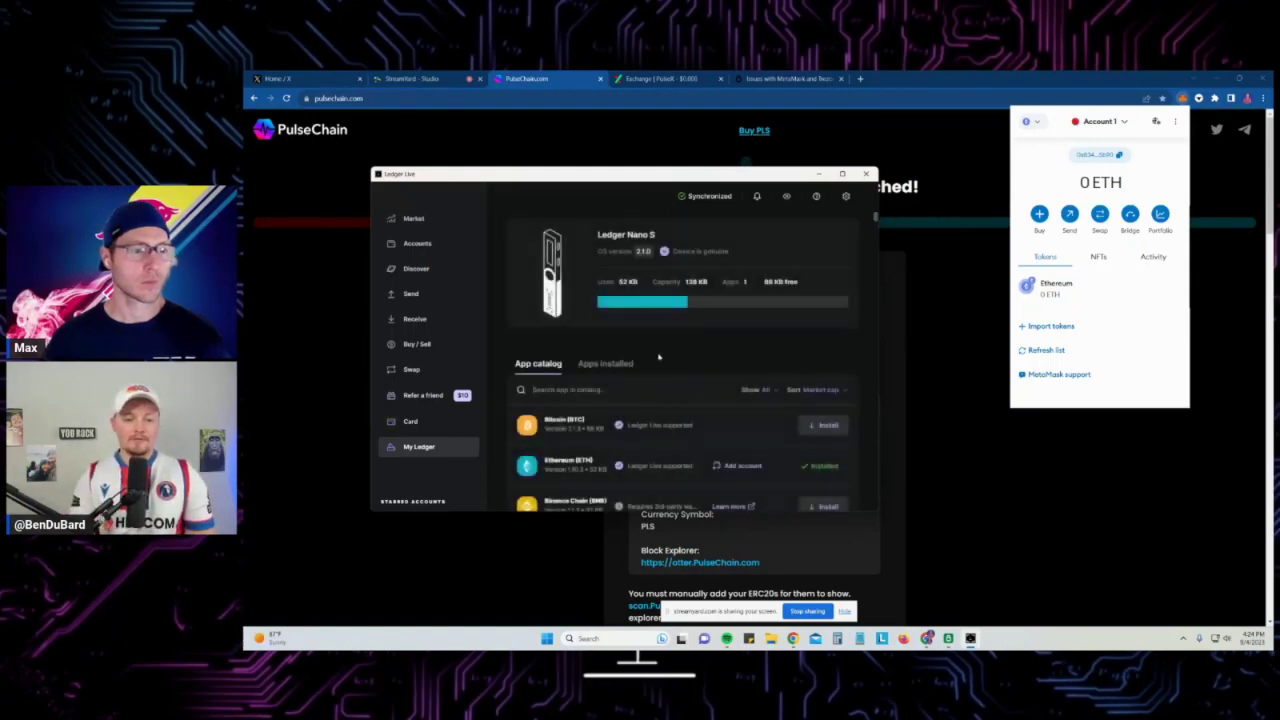
pyautogui.scroll(-1, 680, 340)
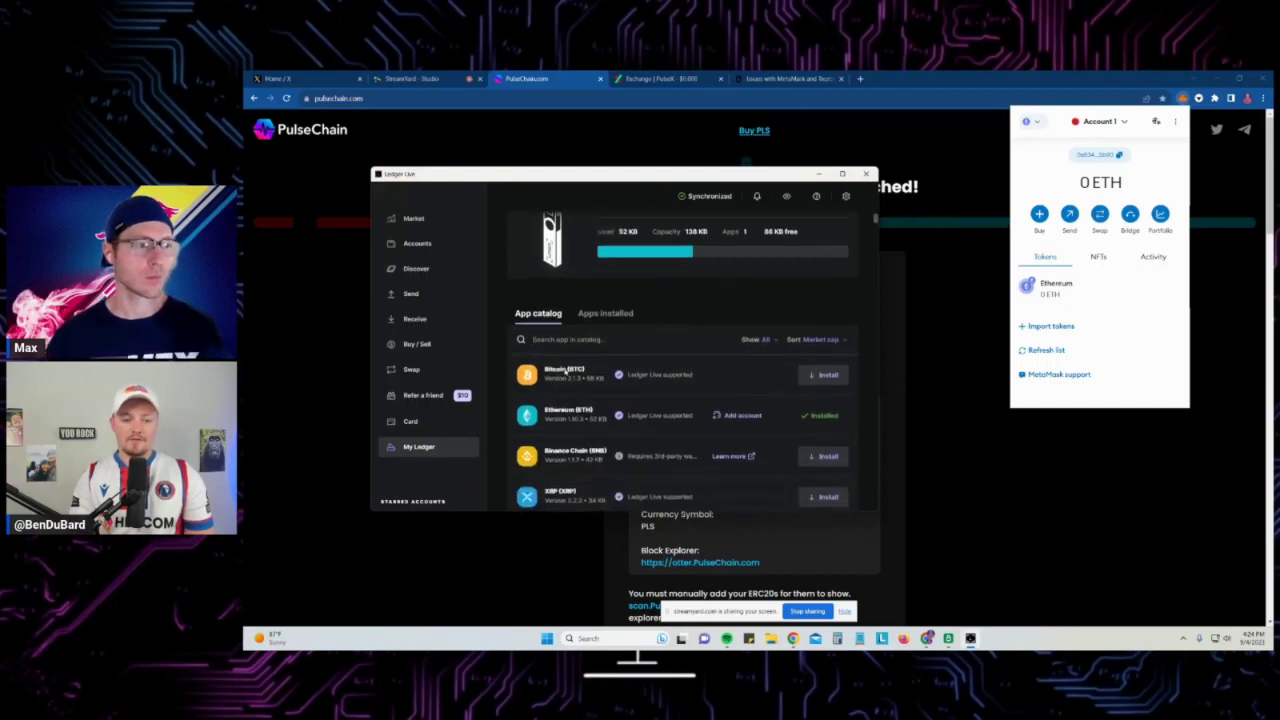
pyautogui.scroll(1, 786, 428)
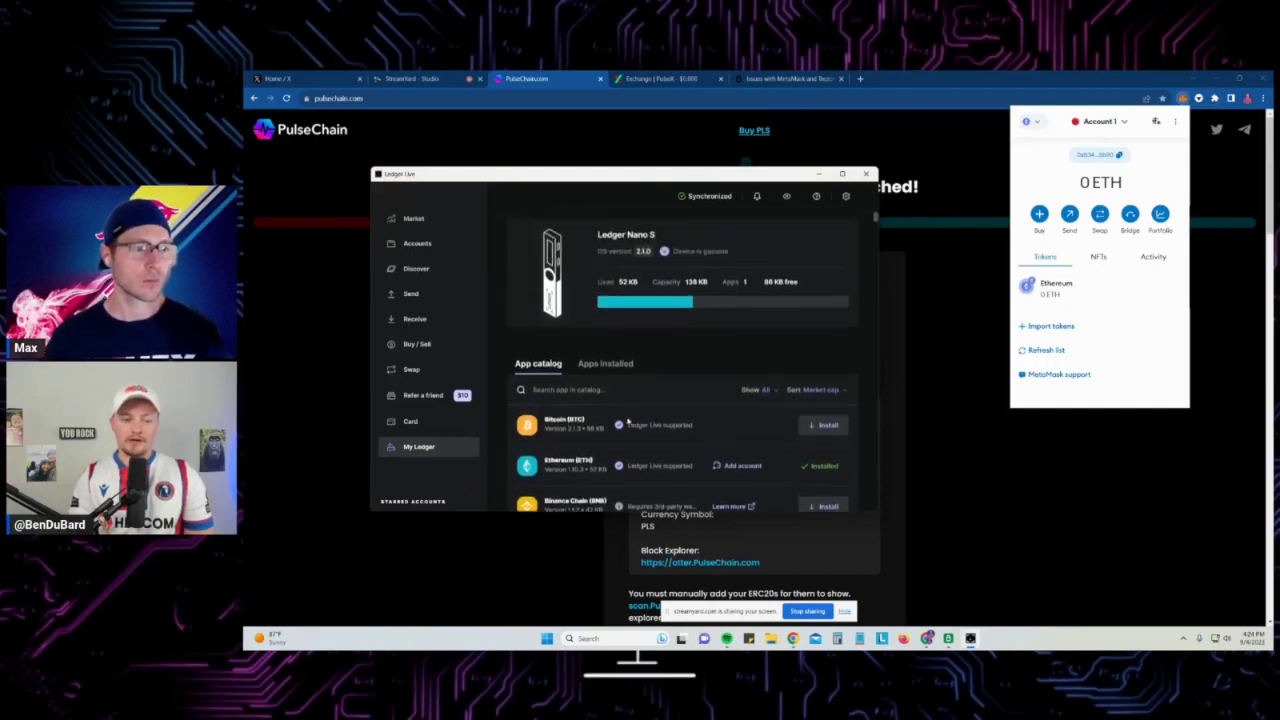
pyautogui.scroll(-2, 724, 335)
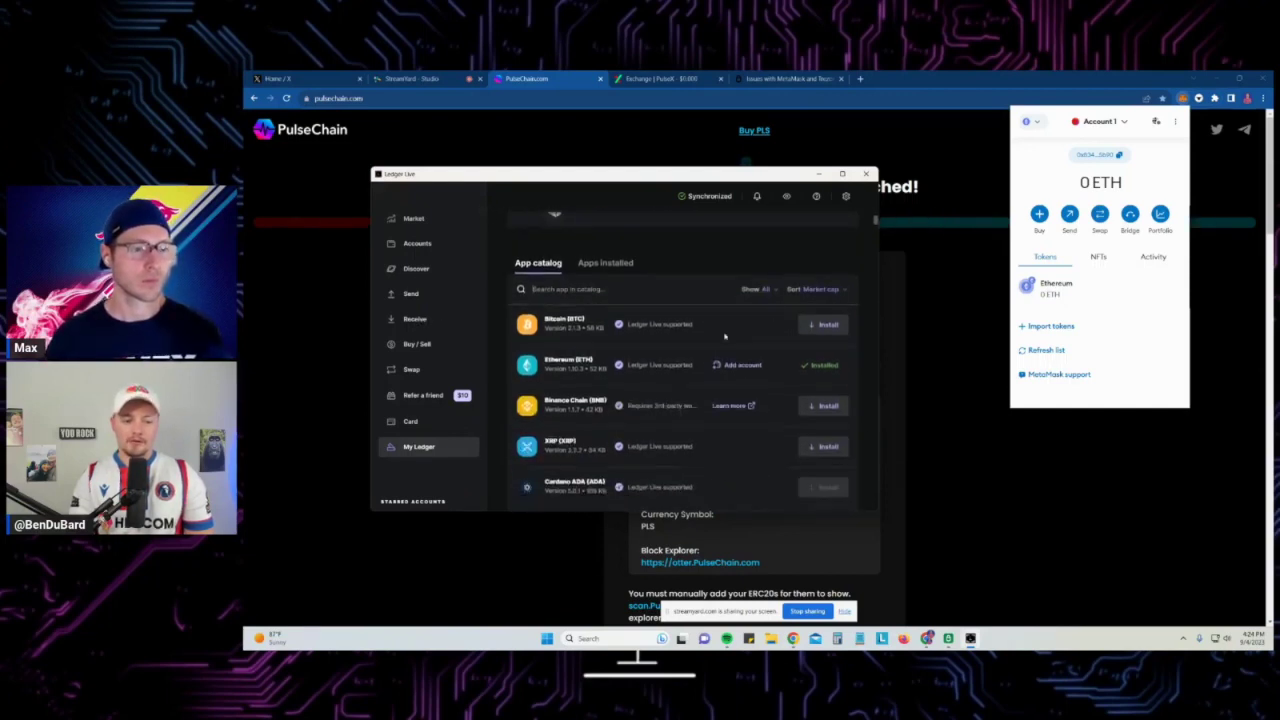
pyautogui.scroll(-2, 710, 342)
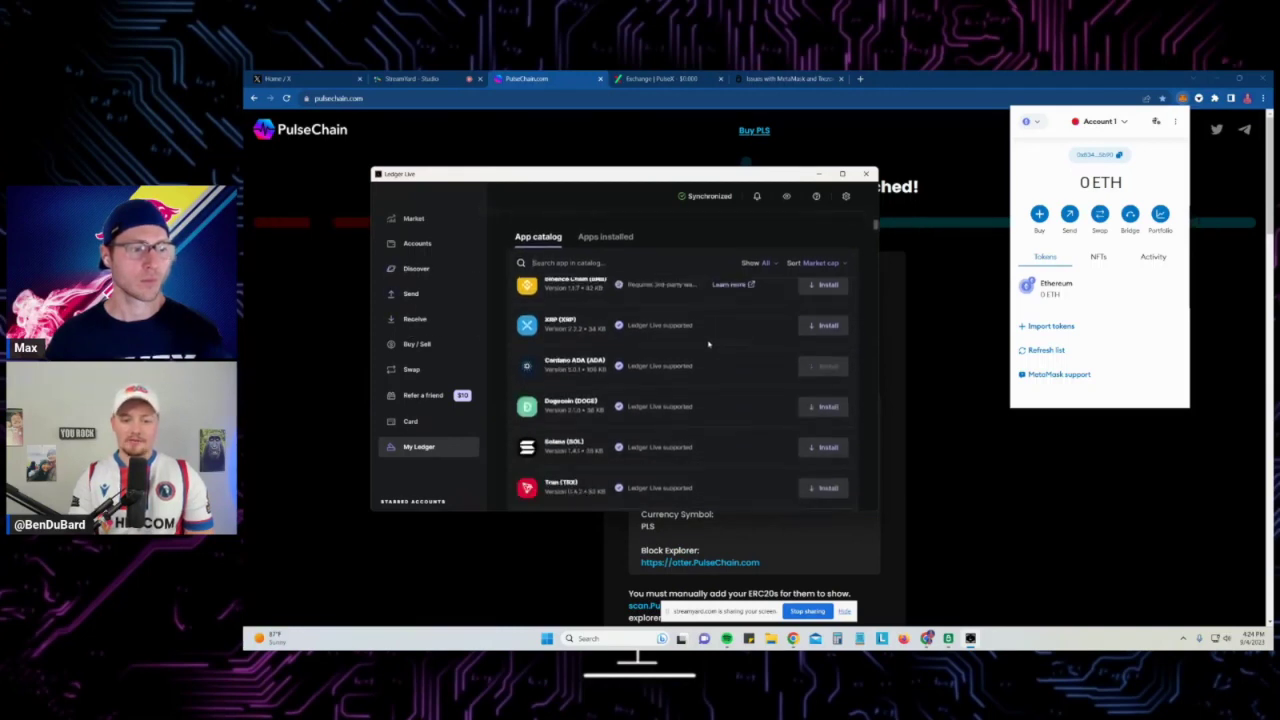
pyautogui.scroll(-5, 715, 340)
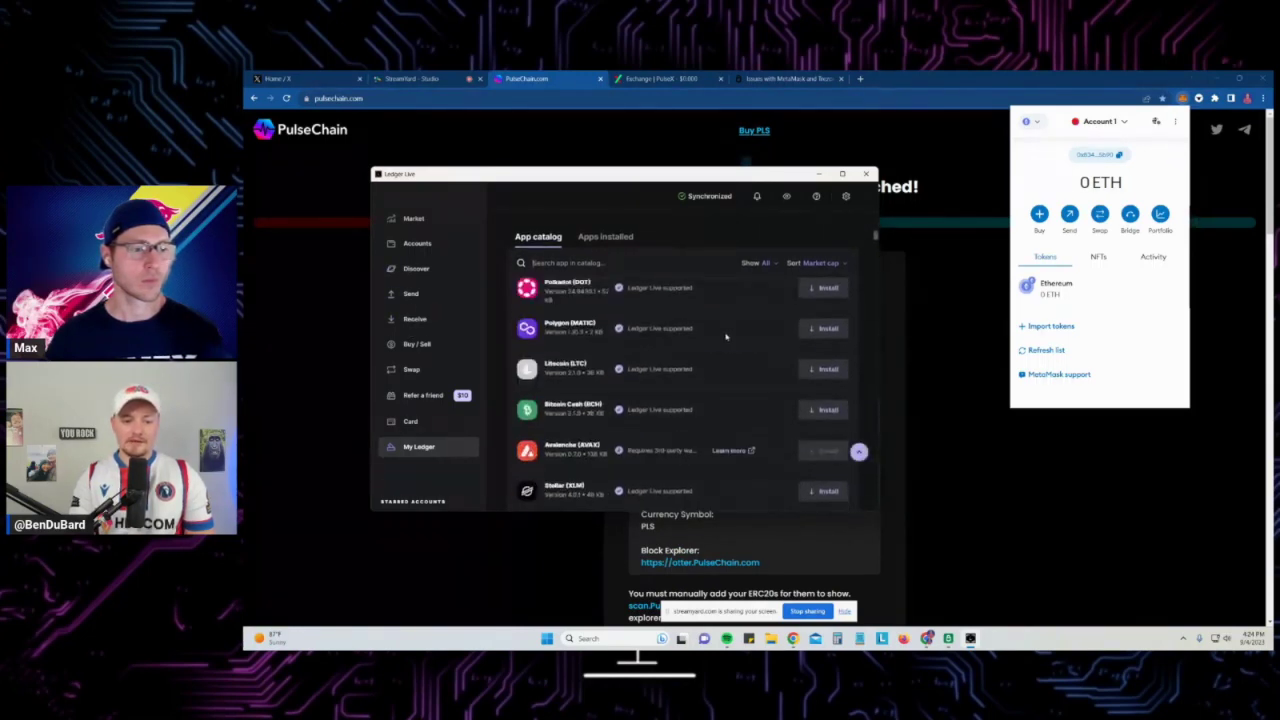
pyautogui.scroll(-1, 689, 331)
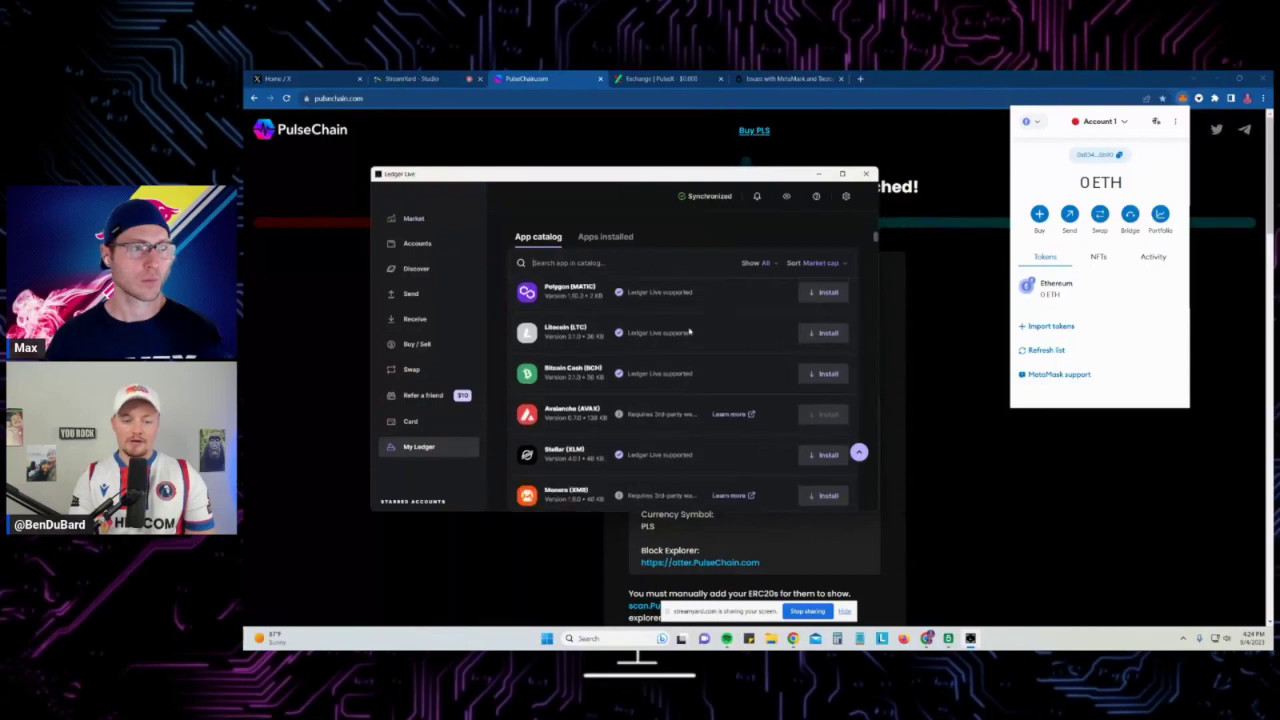
pyautogui.scroll(-5, 689, 331)
pyautogui.scroll(7, 557, 369)
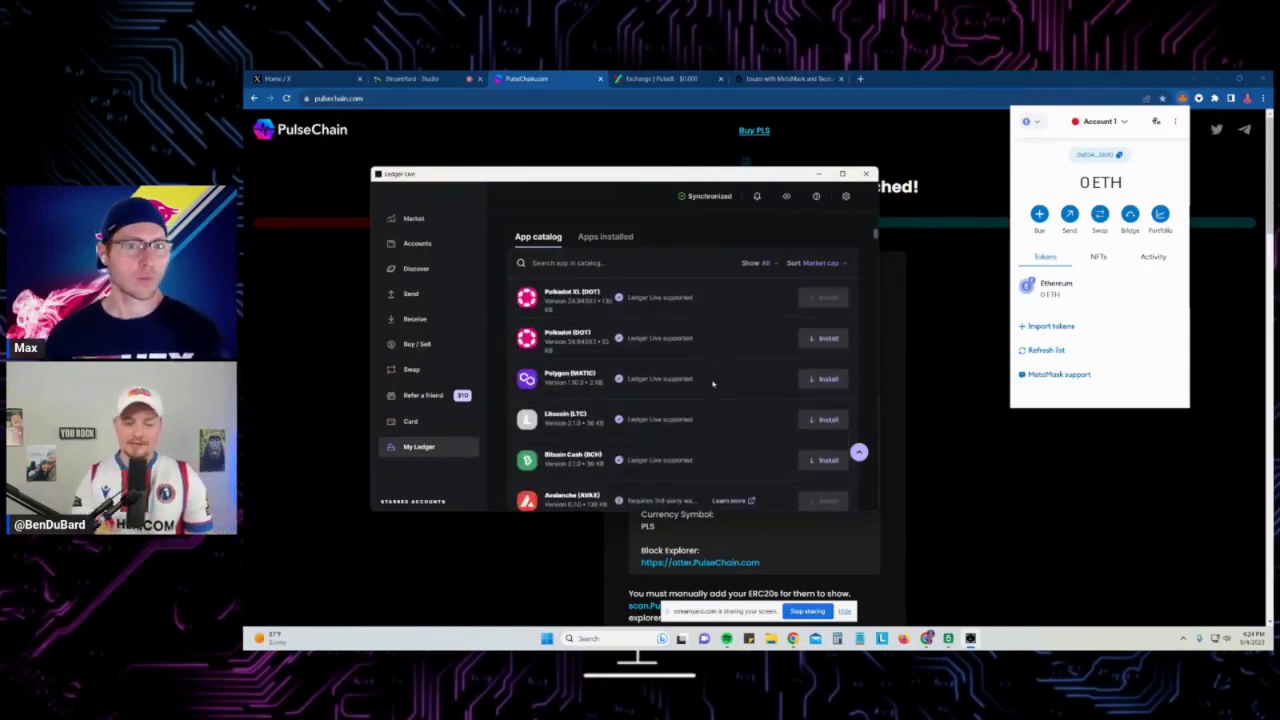
pyautogui.scroll(6, 712, 383)
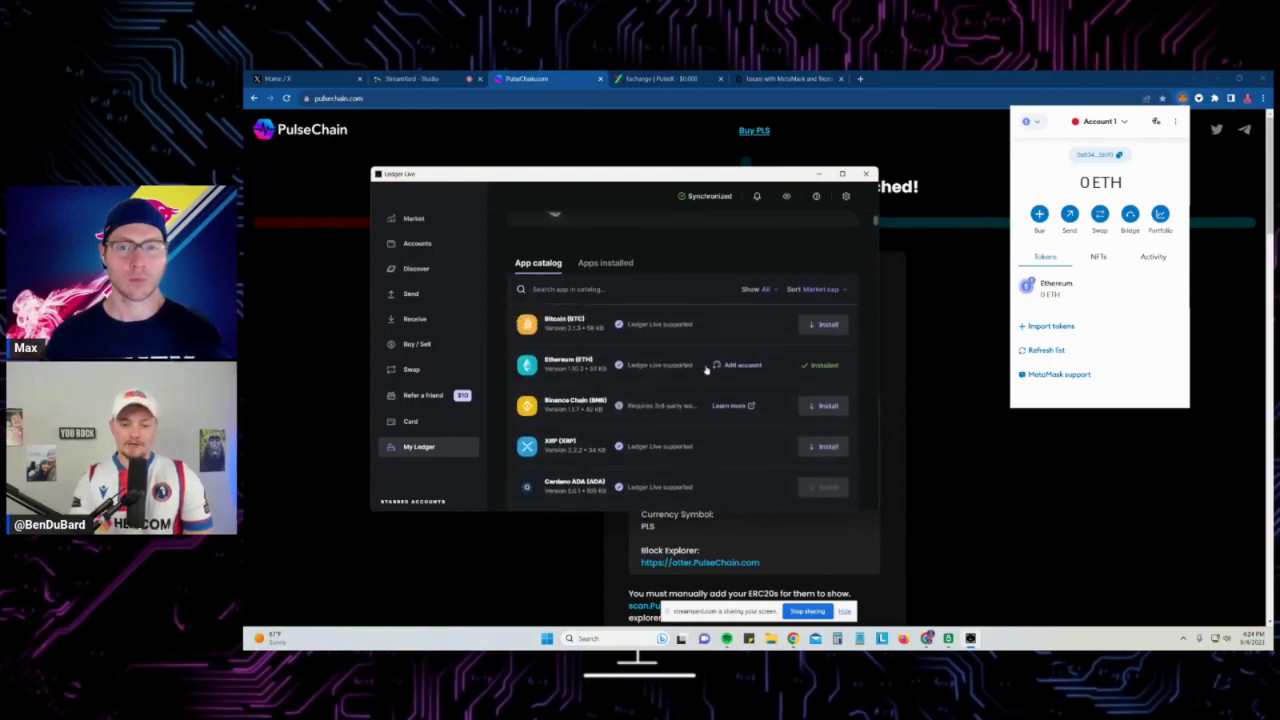
pyautogui.scroll(-5, 650, 369)
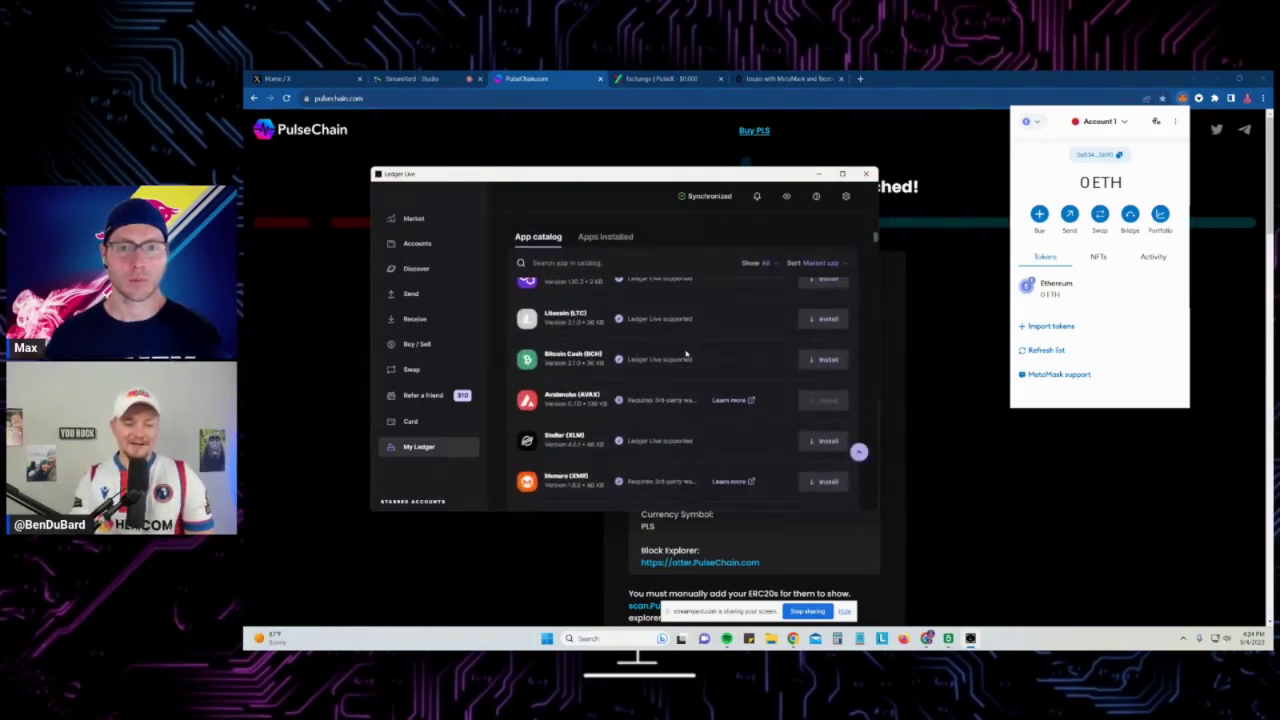
pyautogui.scroll(-5, 705, 371)
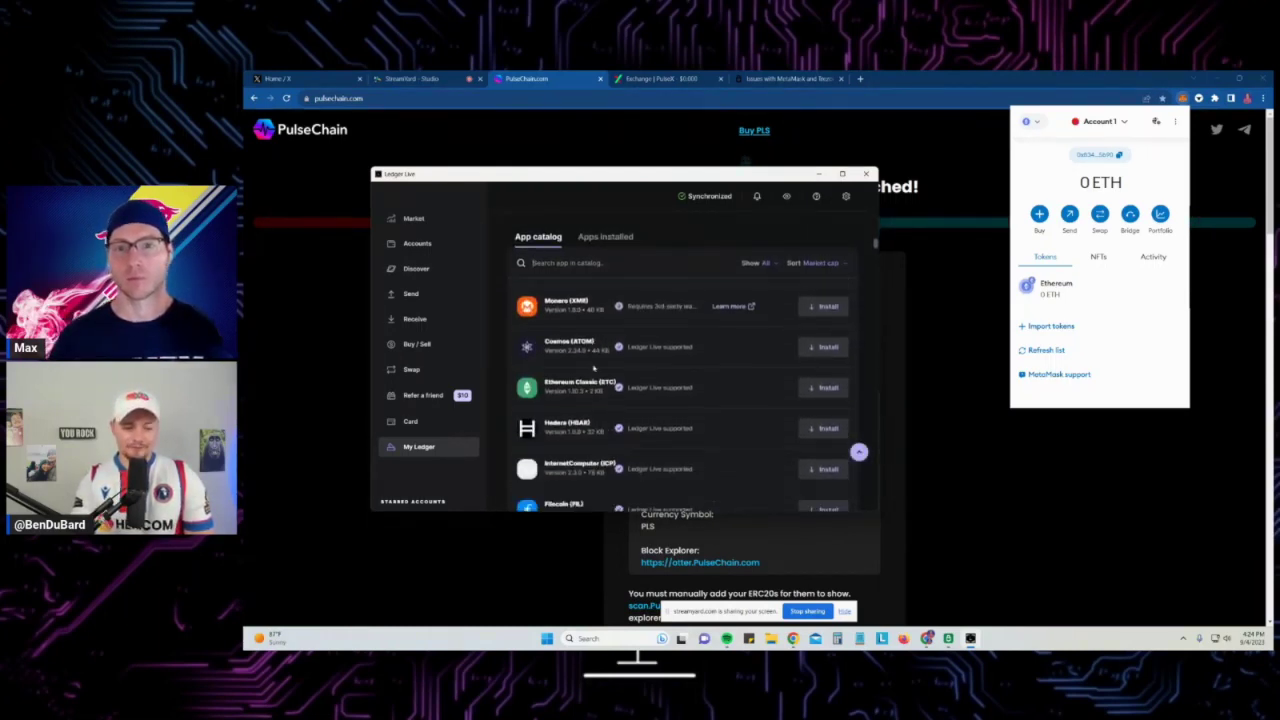
pyautogui.scroll(5, 700, 370)
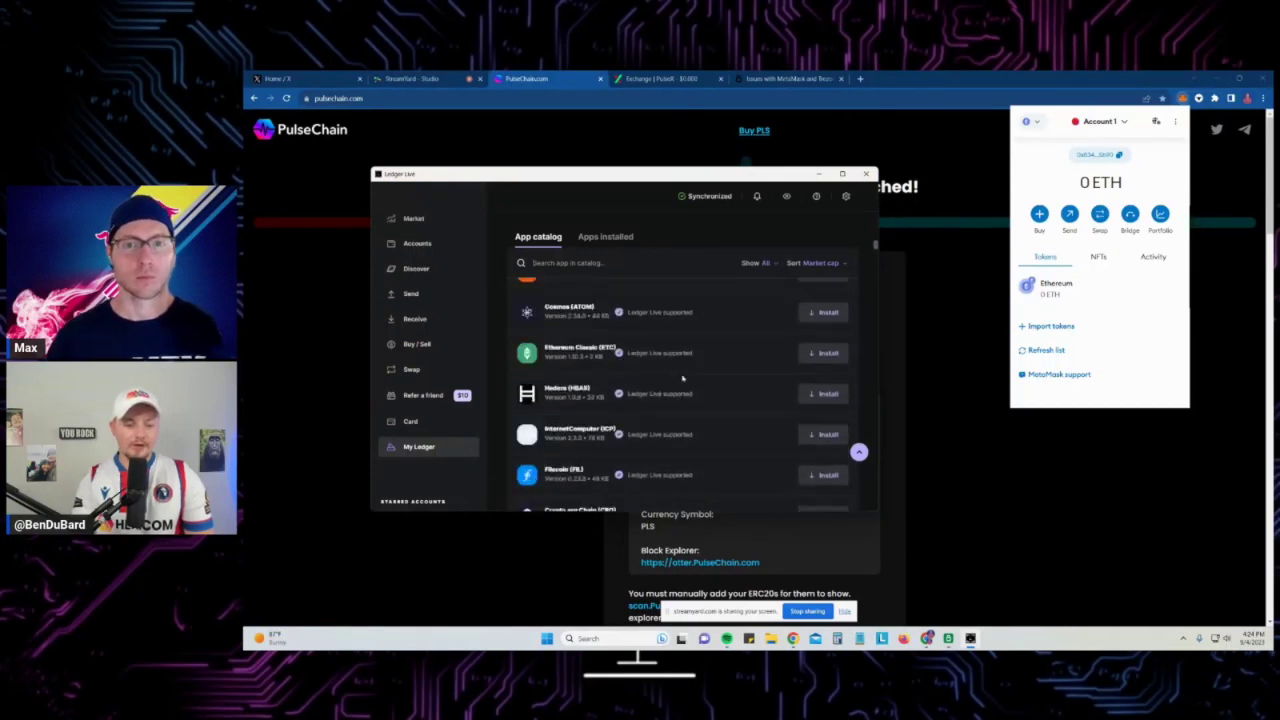
# Check Ethereum 1's receive window in Ledger Live, then choose Add hardware wallet in MetaMask
pyautogui.click(407, 319)
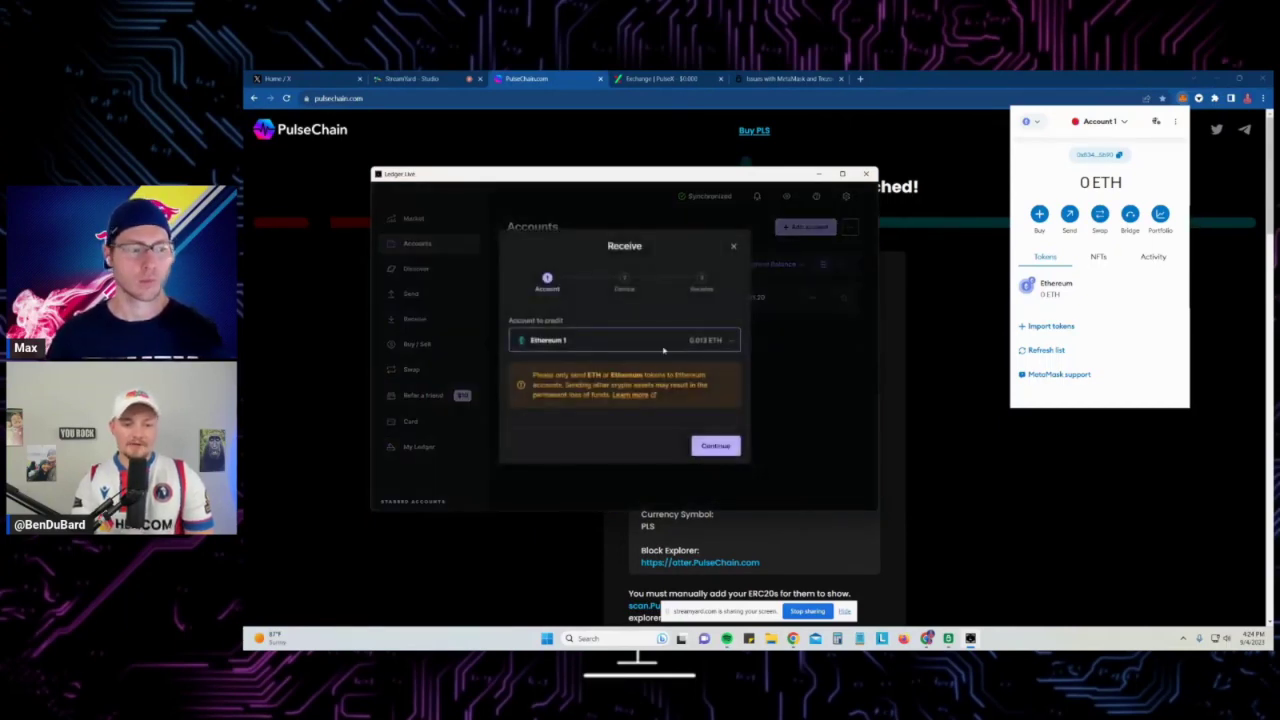
pyautogui.click(733, 248)
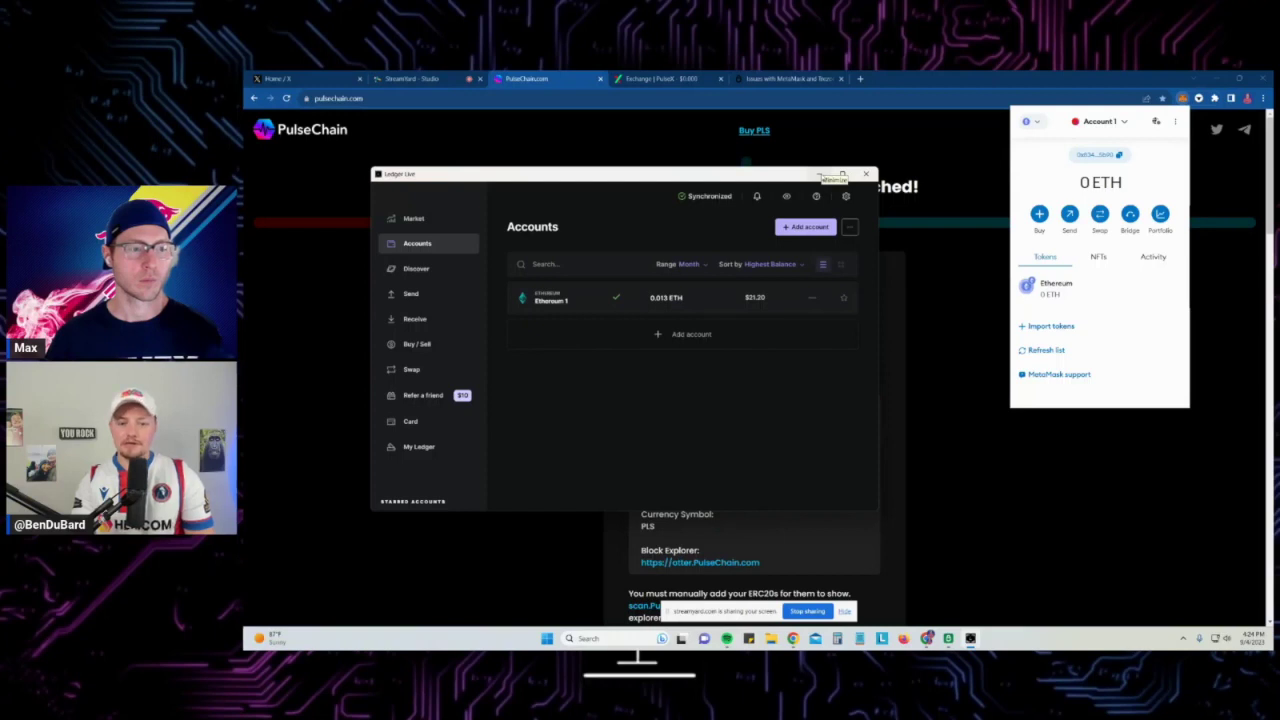
pyautogui.click(1108, 123)
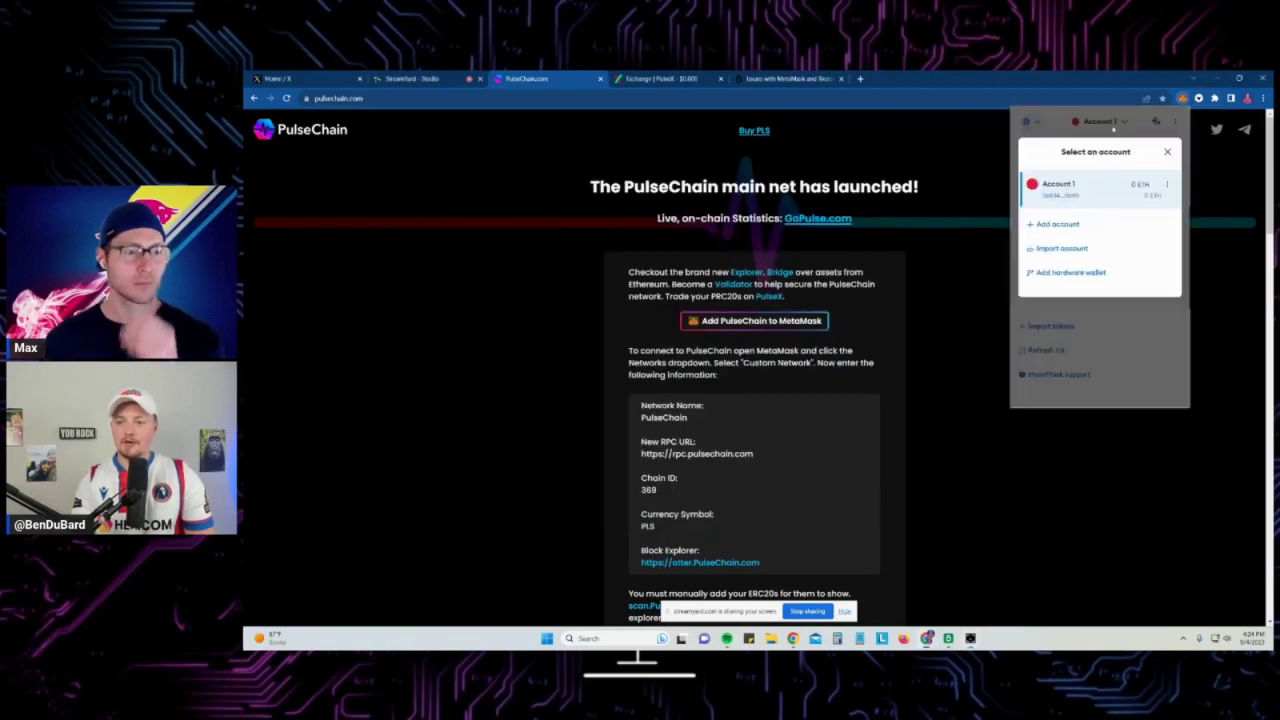
pyautogui.click(1108, 127)
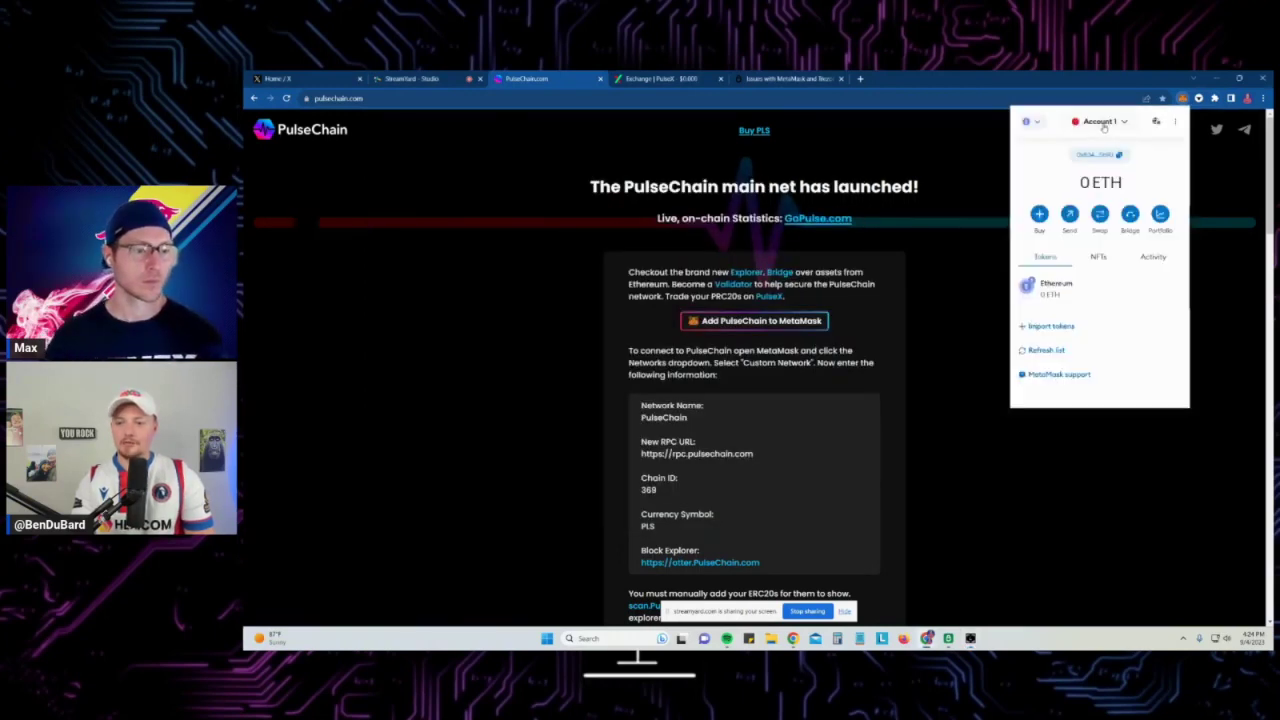
pyautogui.click(1104, 124)
pyautogui.click(1065, 273)
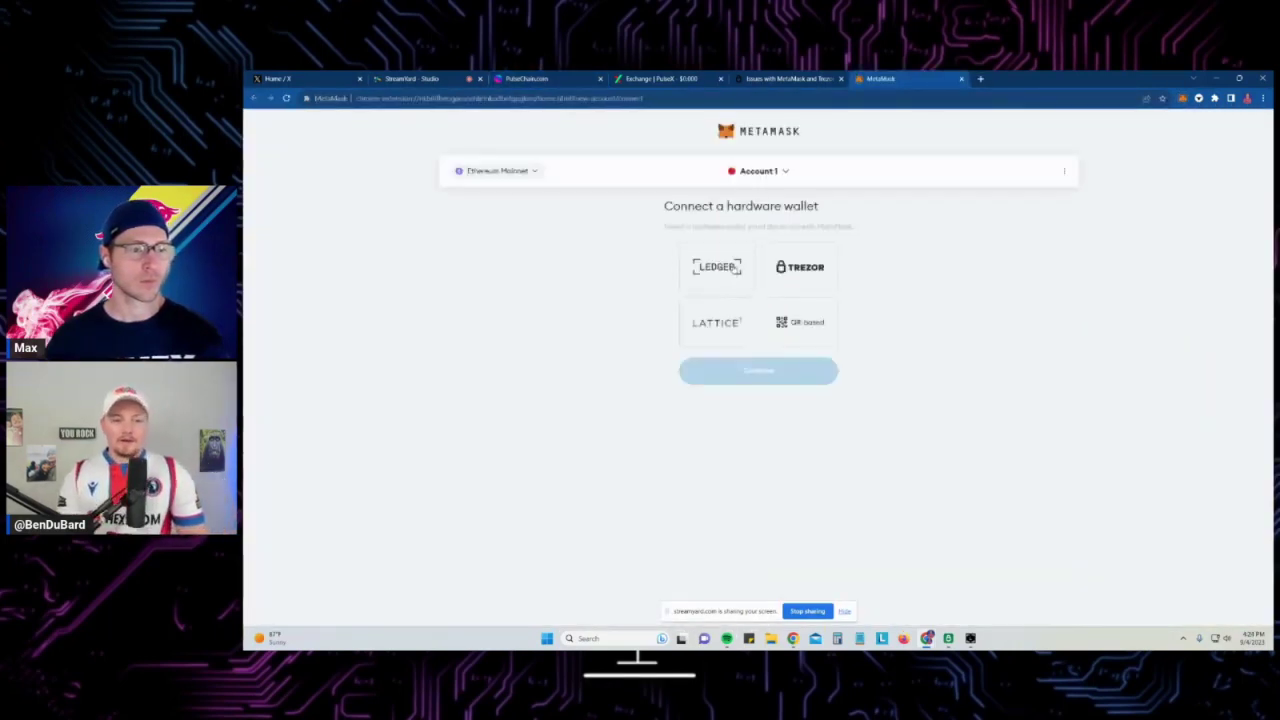
# Connect the Ledger Nano S as a hardware wallet, retrying after the first failure
pyautogui.click(736, 267)
pyautogui.click(759, 503)
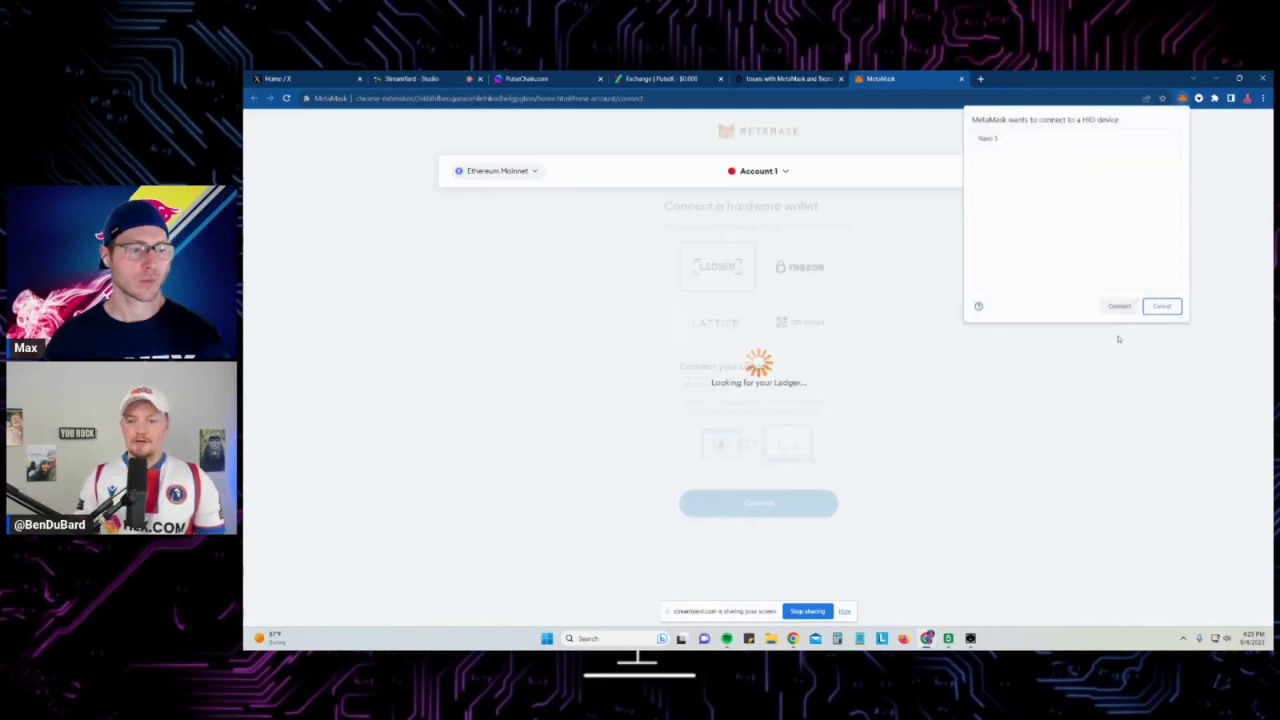
pyautogui.click(1005, 140)
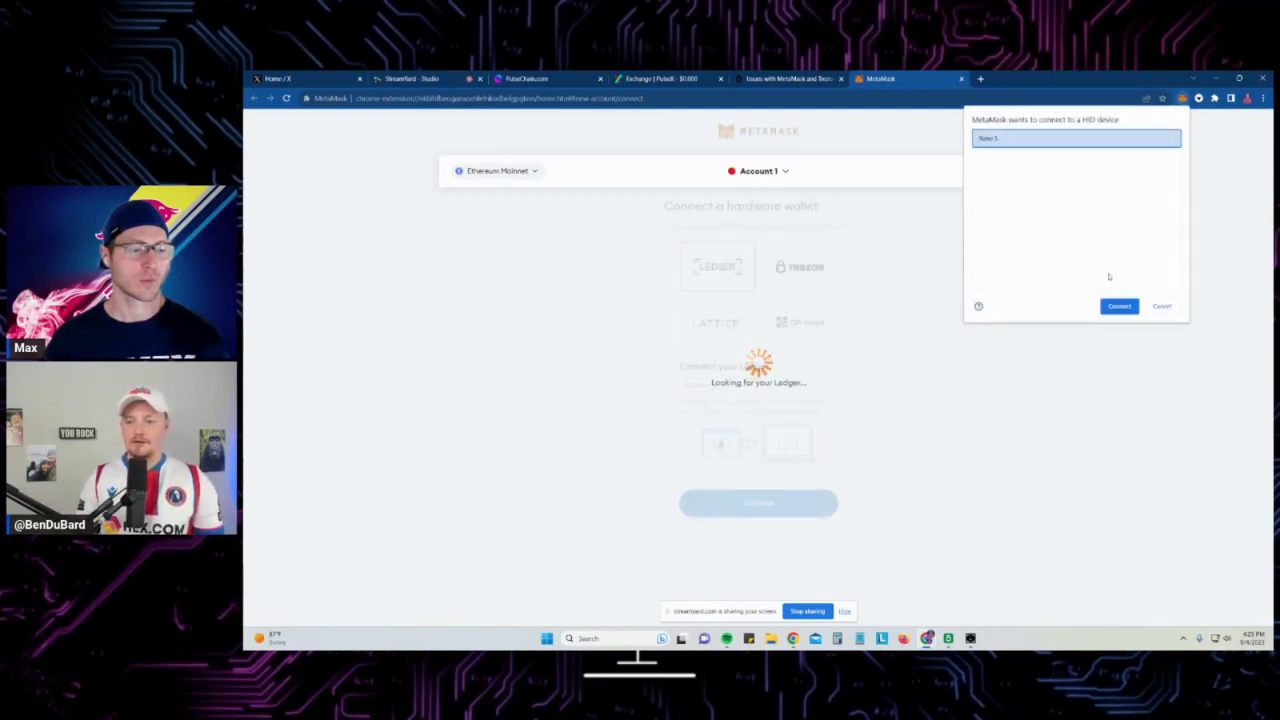
pyautogui.click(1120, 306)
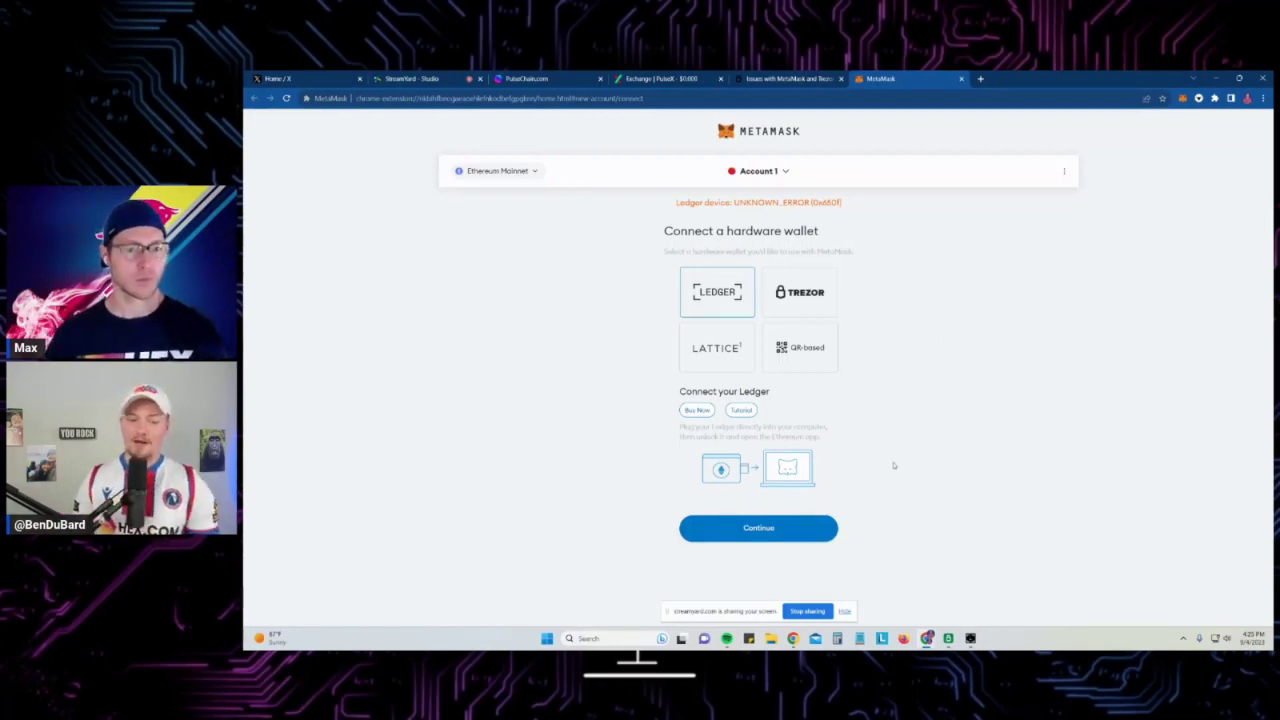
pyautogui.click(816, 530)
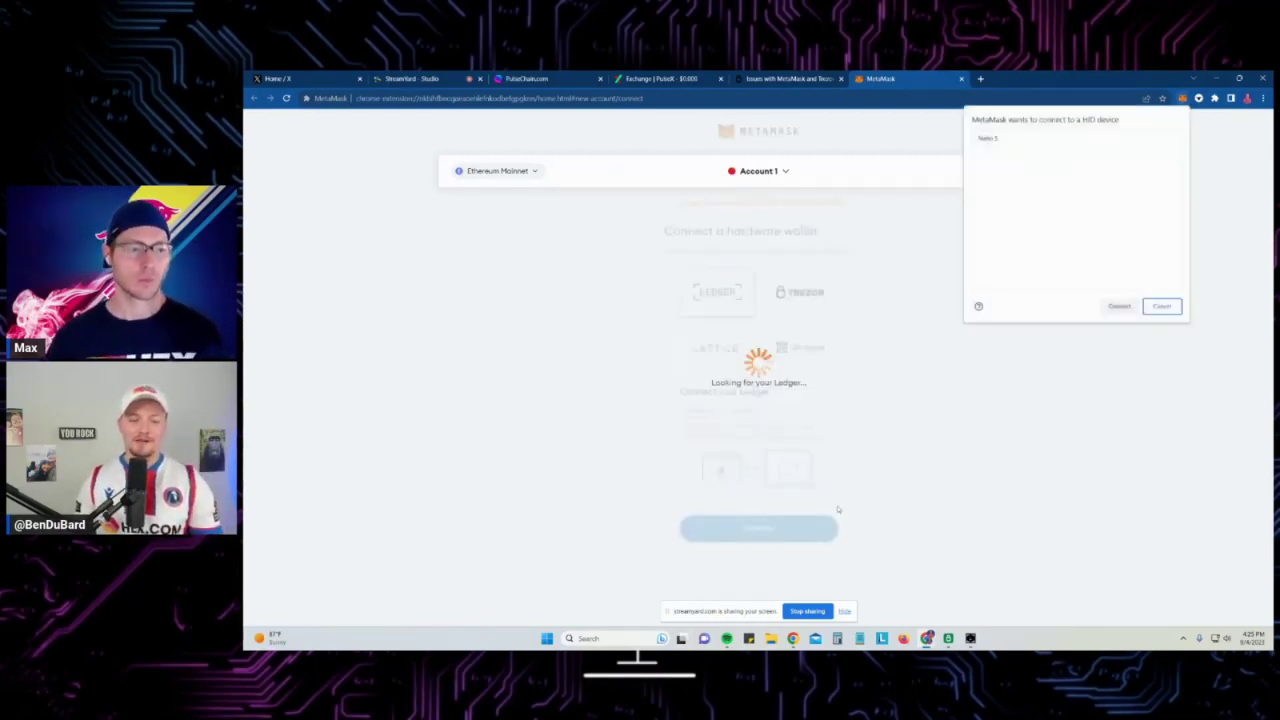
pyautogui.click(1034, 140)
pyautogui.click(1120, 307)
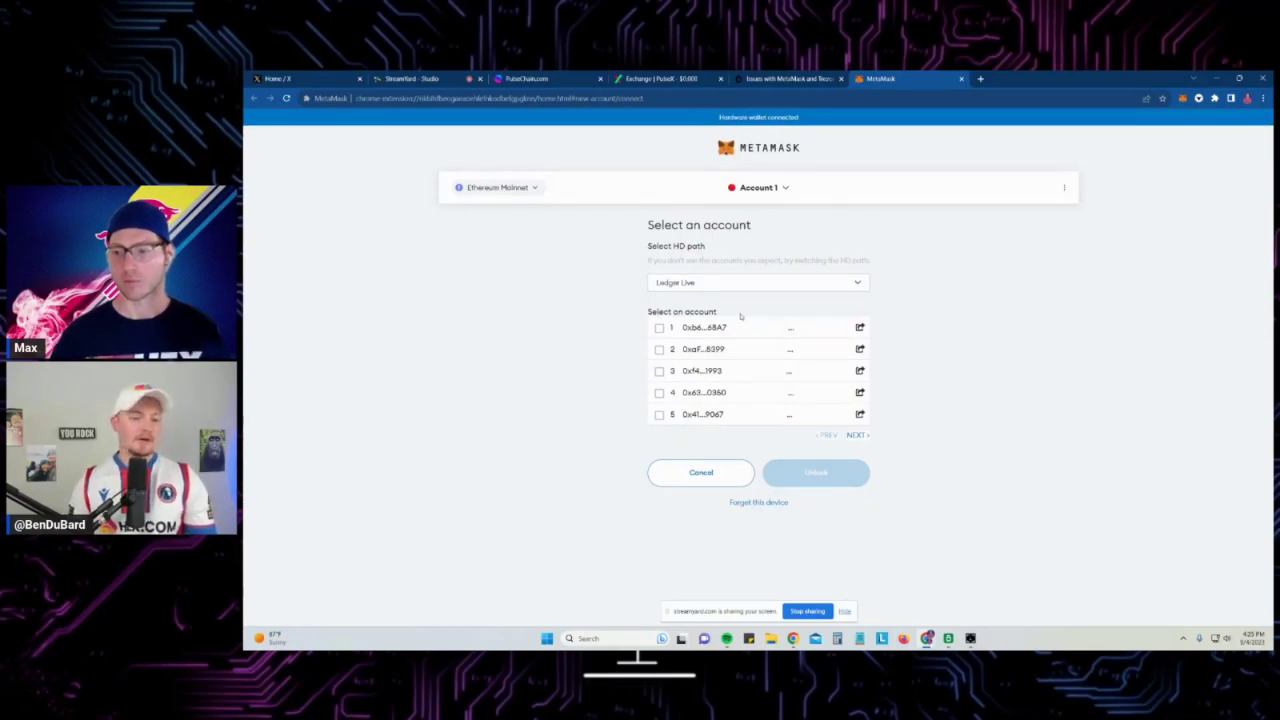
# Review the listed Ledger Live-path accounts, then bring Ledger Live back up
pyautogui.click(799, 315)
pyautogui.click(721, 312)
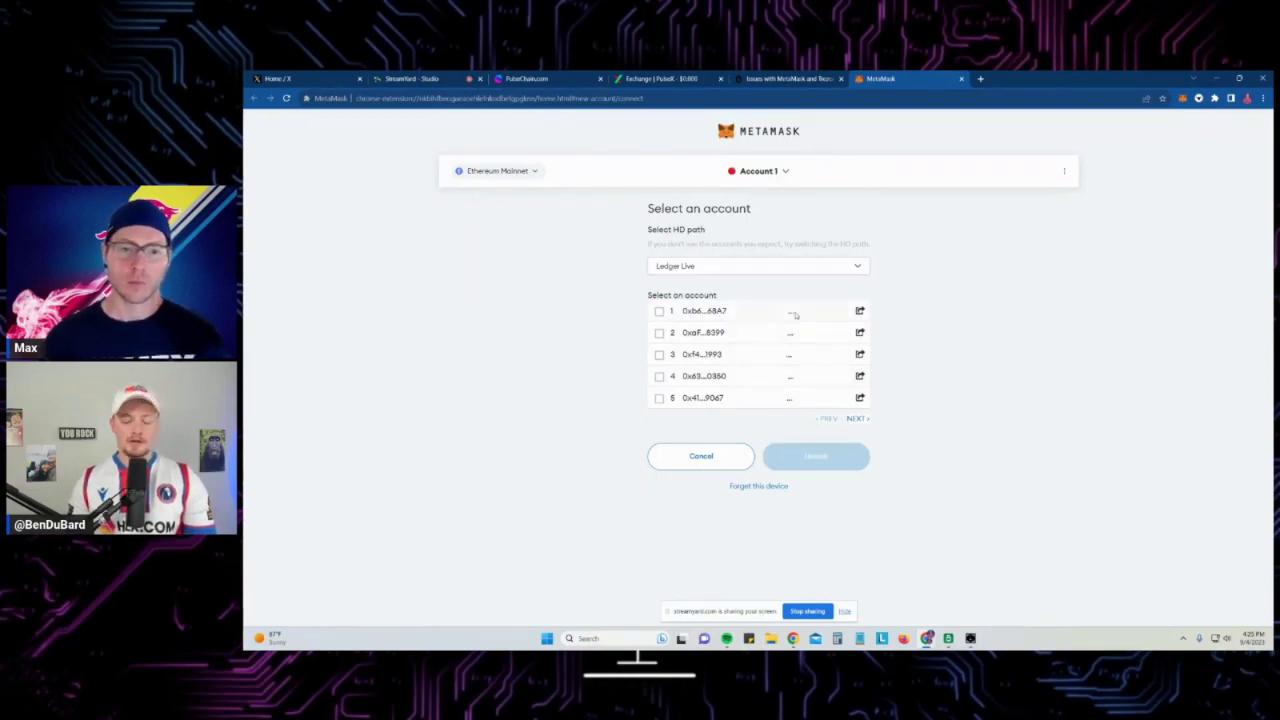
pyautogui.click(970, 638)
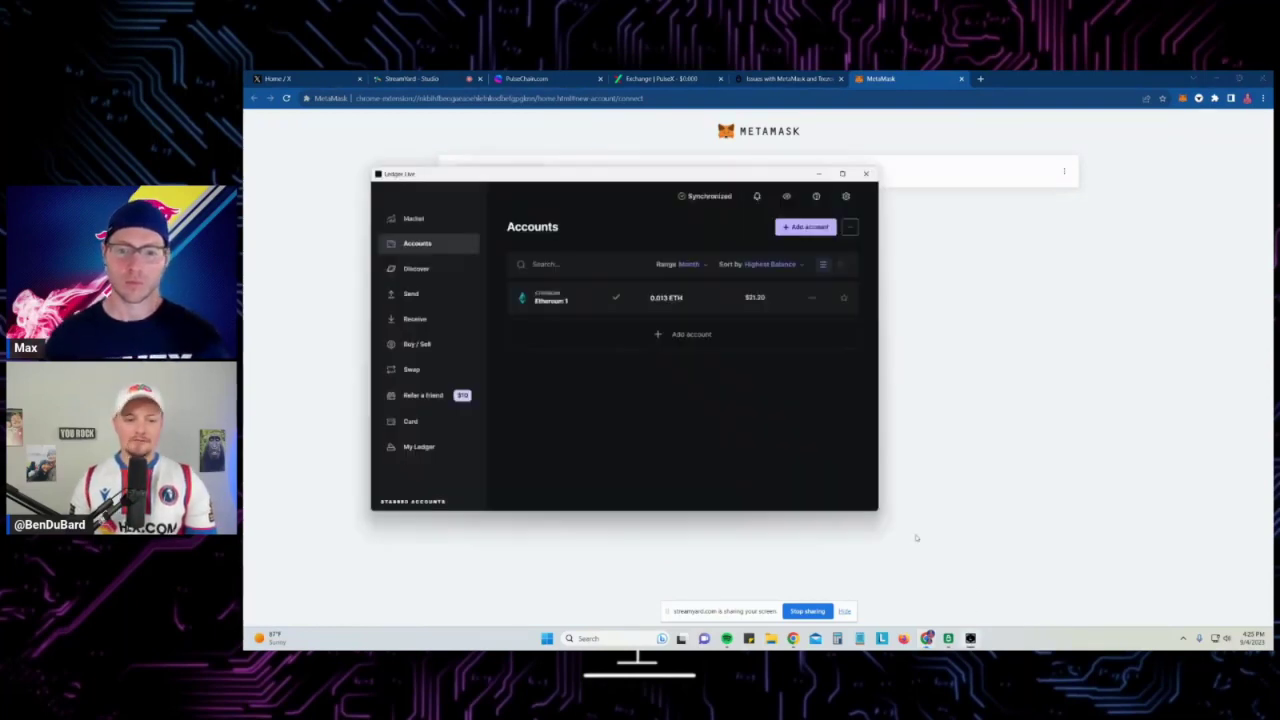
# Verify Ethereum 1's receive address on the Ledger, dismiss the staking offer, and minimize Ledger Live
pyautogui.moveTo(694, 175); pyautogui.dragTo(831, 366)
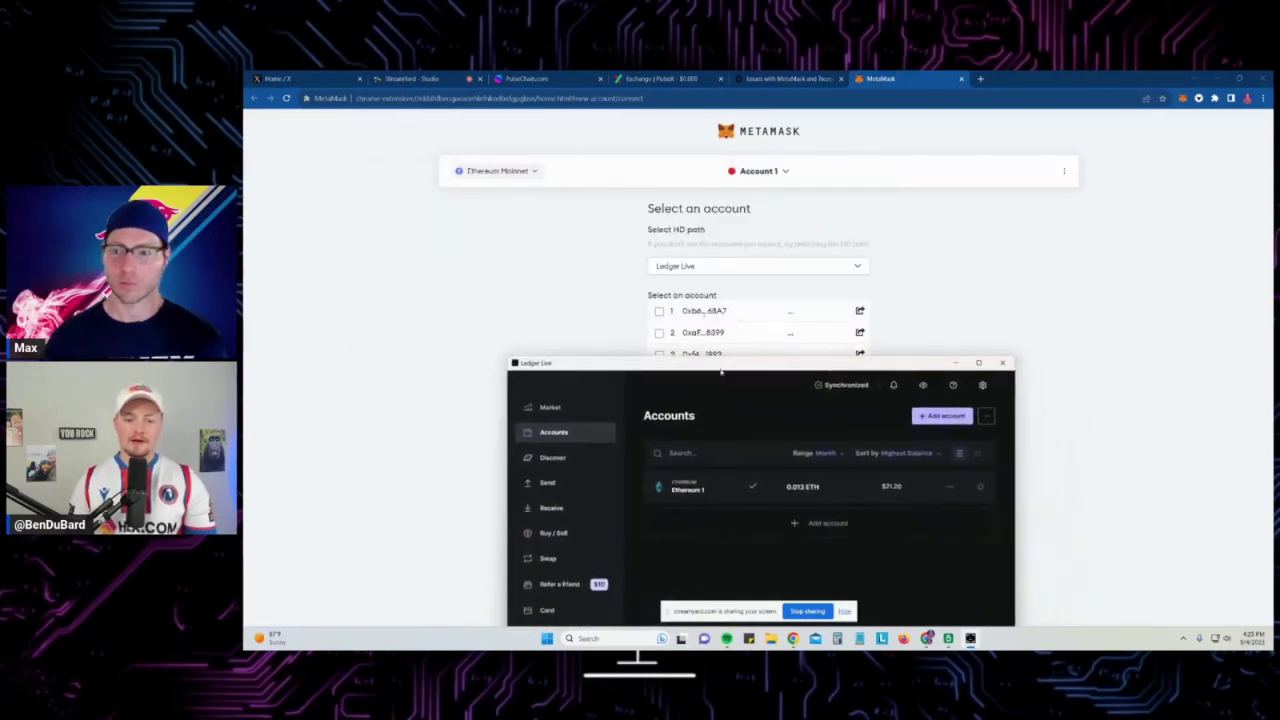
pyautogui.moveTo(720, 370)
pyautogui.mouseDown()
pyautogui.moveTo(710, 335)
pyautogui.moveTo(728, 371)
pyautogui.moveTo(722, 350)
pyautogui.mouseUp()
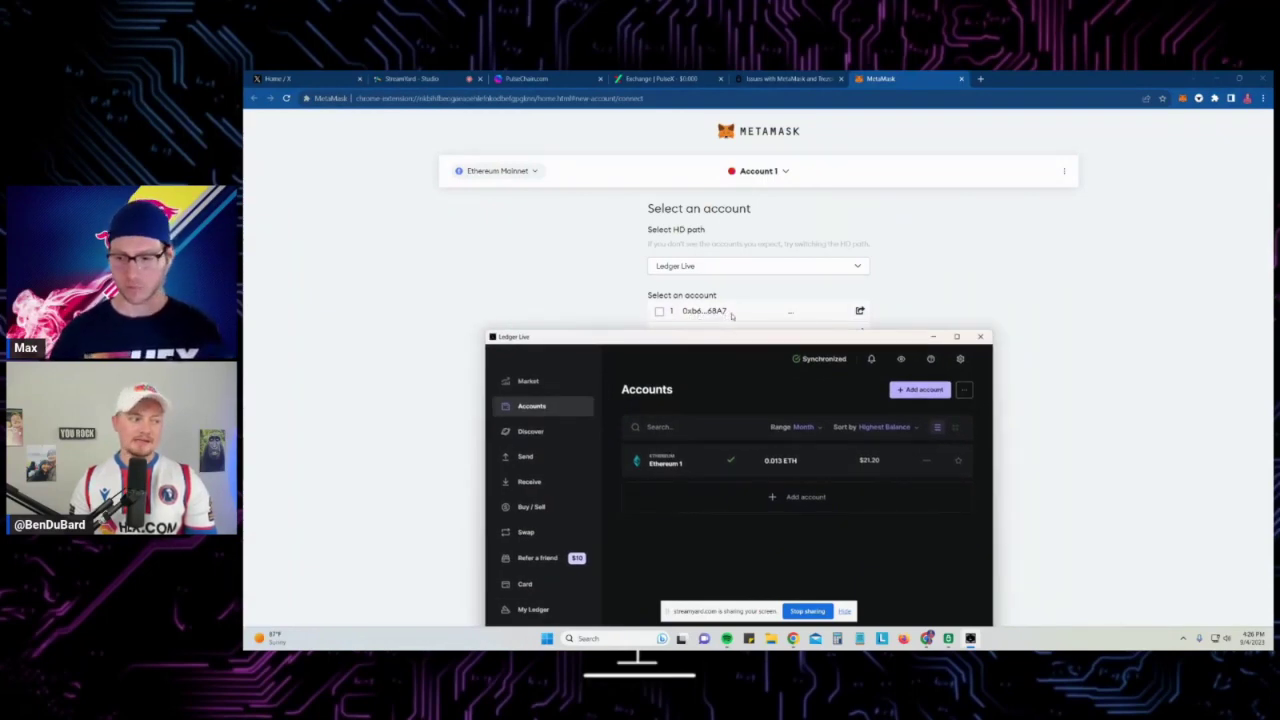
pyautogui.moveTo(748, 342); pyautogui.dragTo(745, 196)
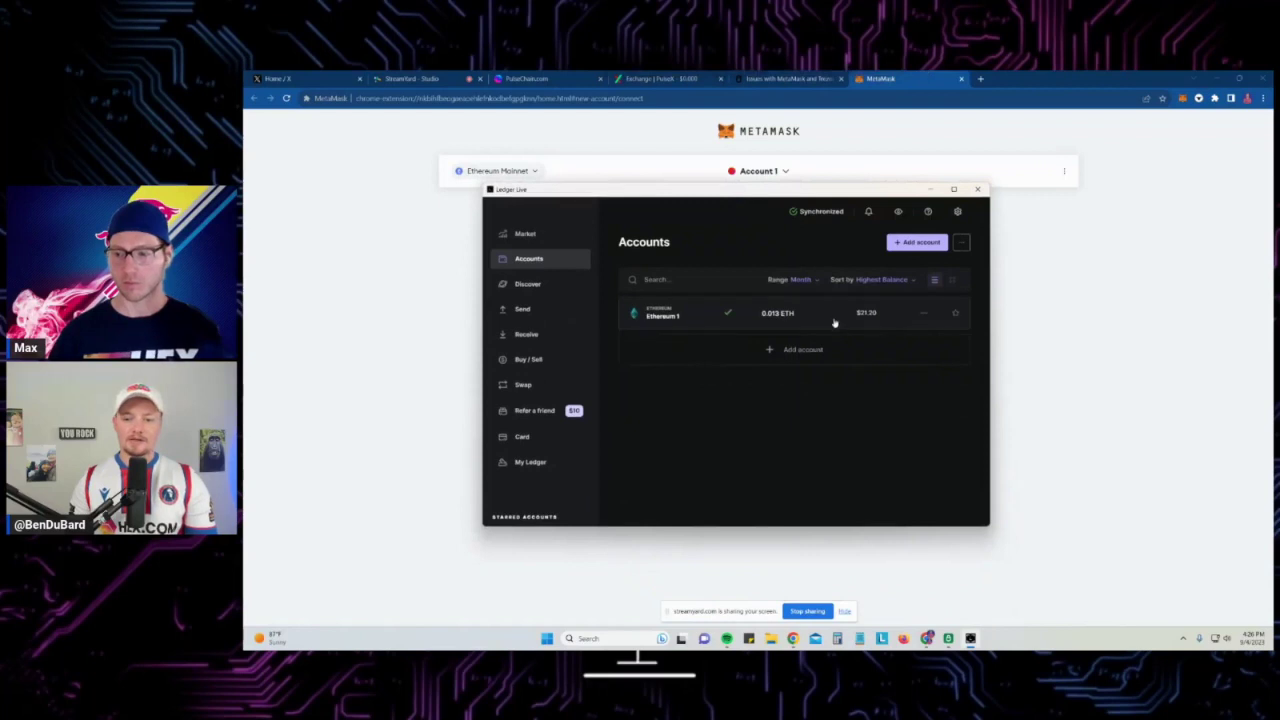
pyautogui.click(532, 337)
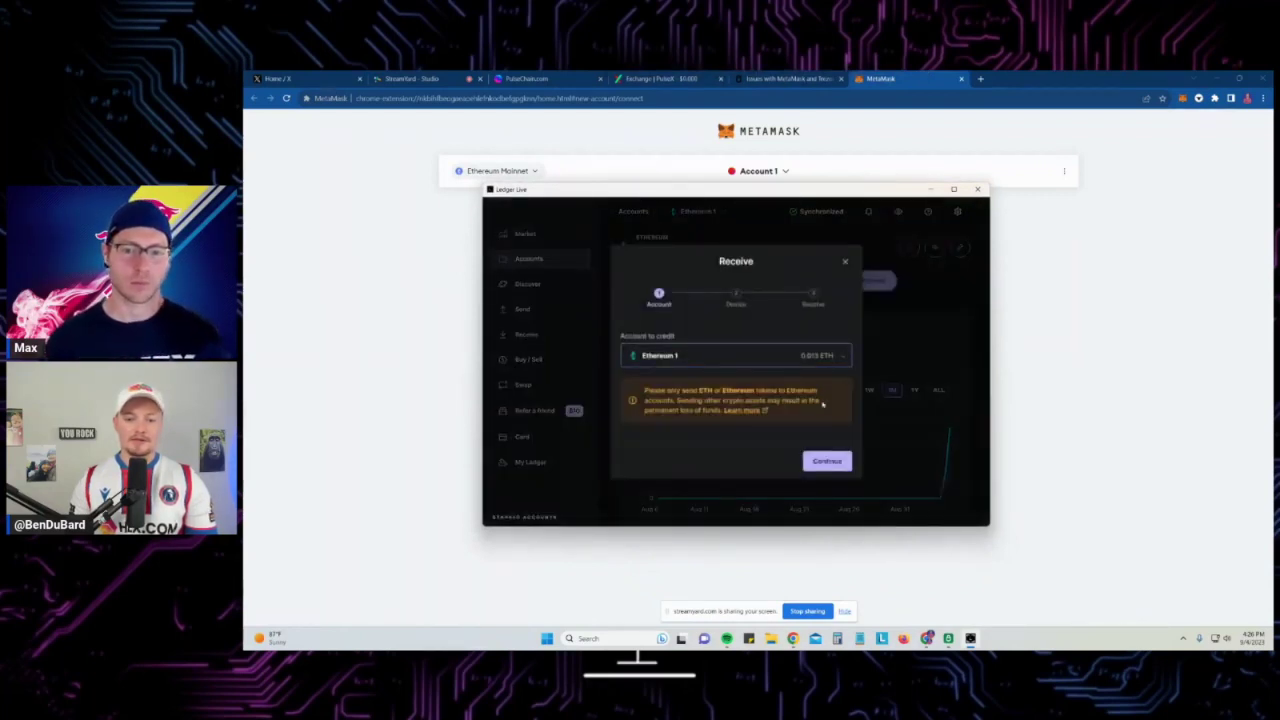
pyautogui.click(824, 460)
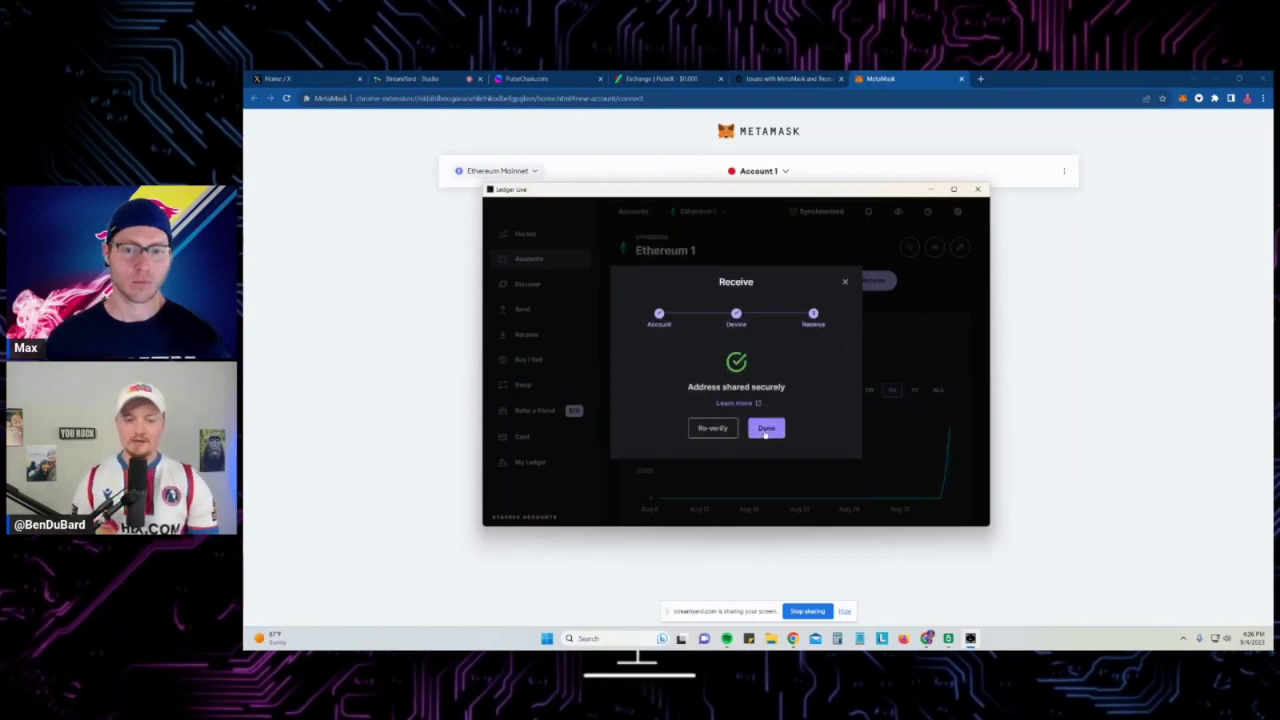
pyautogui.click(766, 428)
pyautogui.click(846, 246)
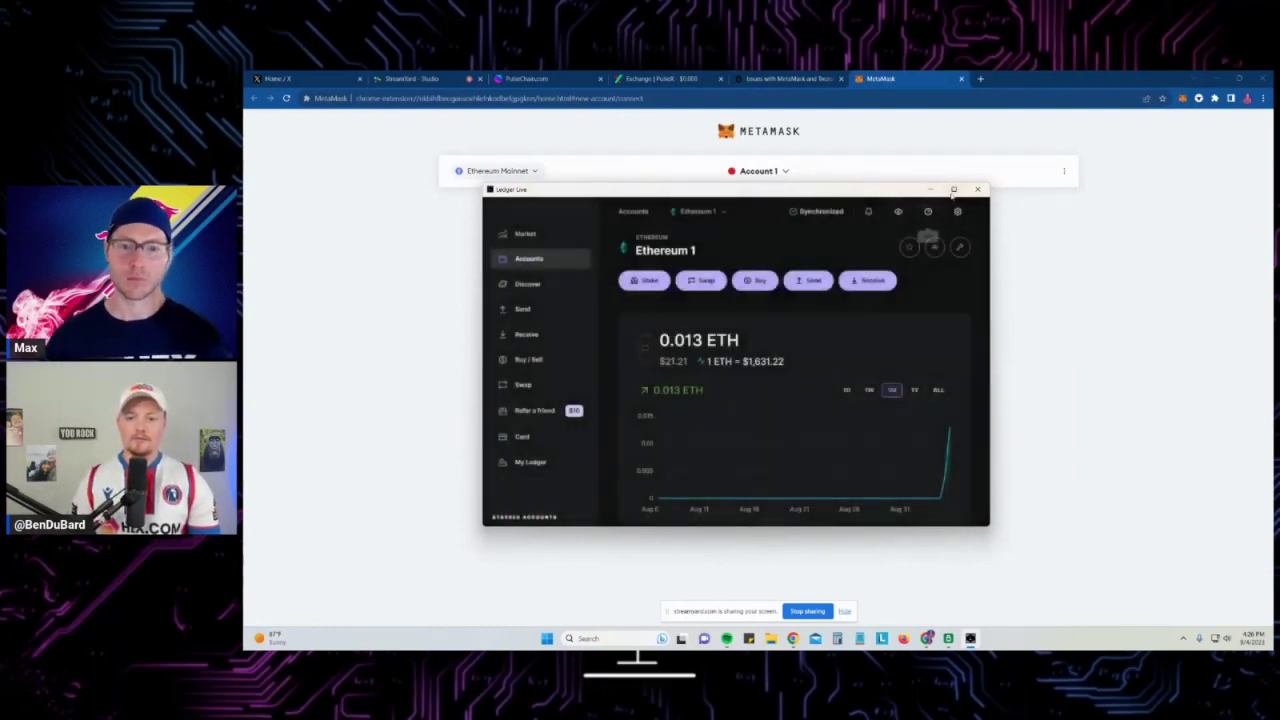
pyautogui.click(929, 190)
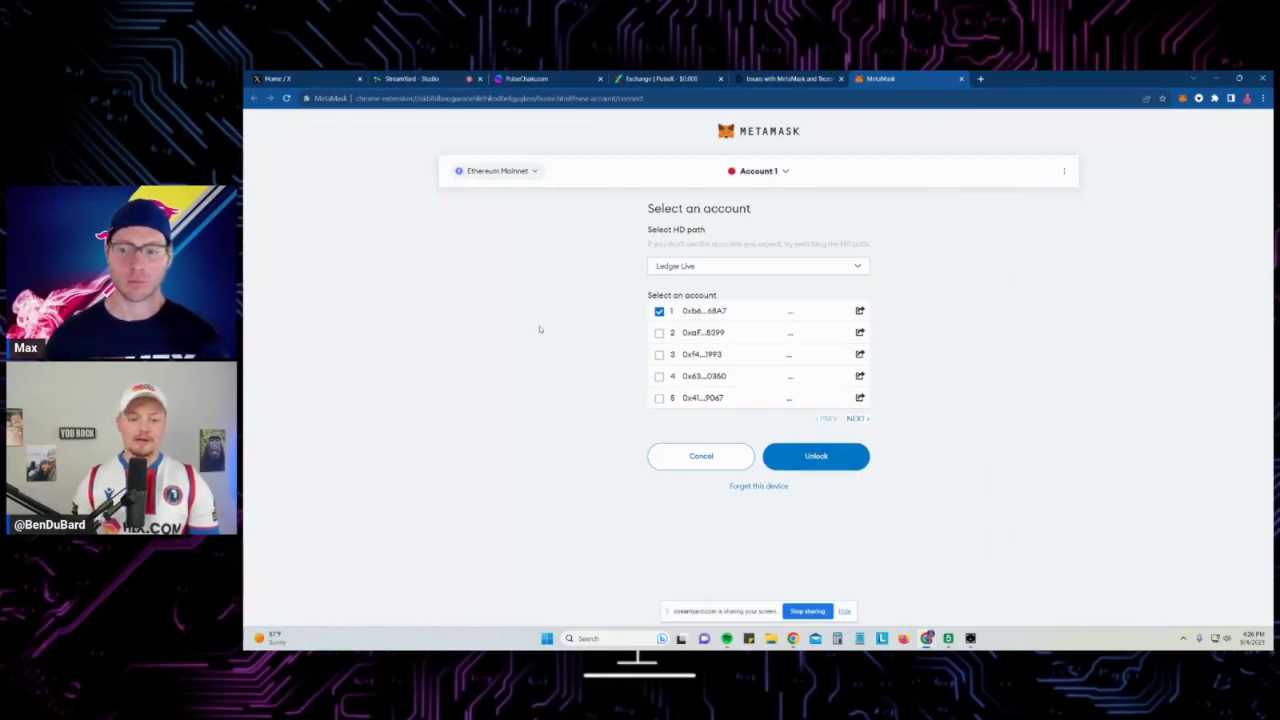
# Forget the Ledger device, then pick Ledger again and pair it in the browser's device chooser
pyautogui.click(768, 486)
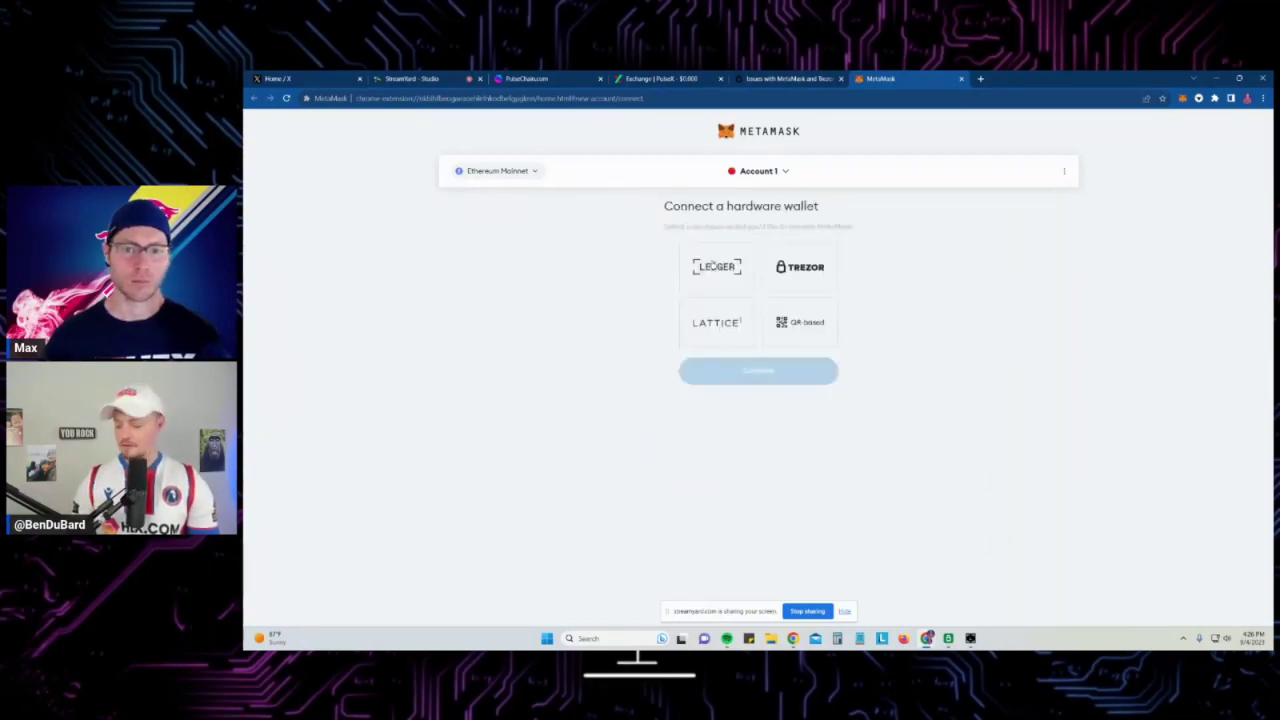
pyautogui.click(713, 263)
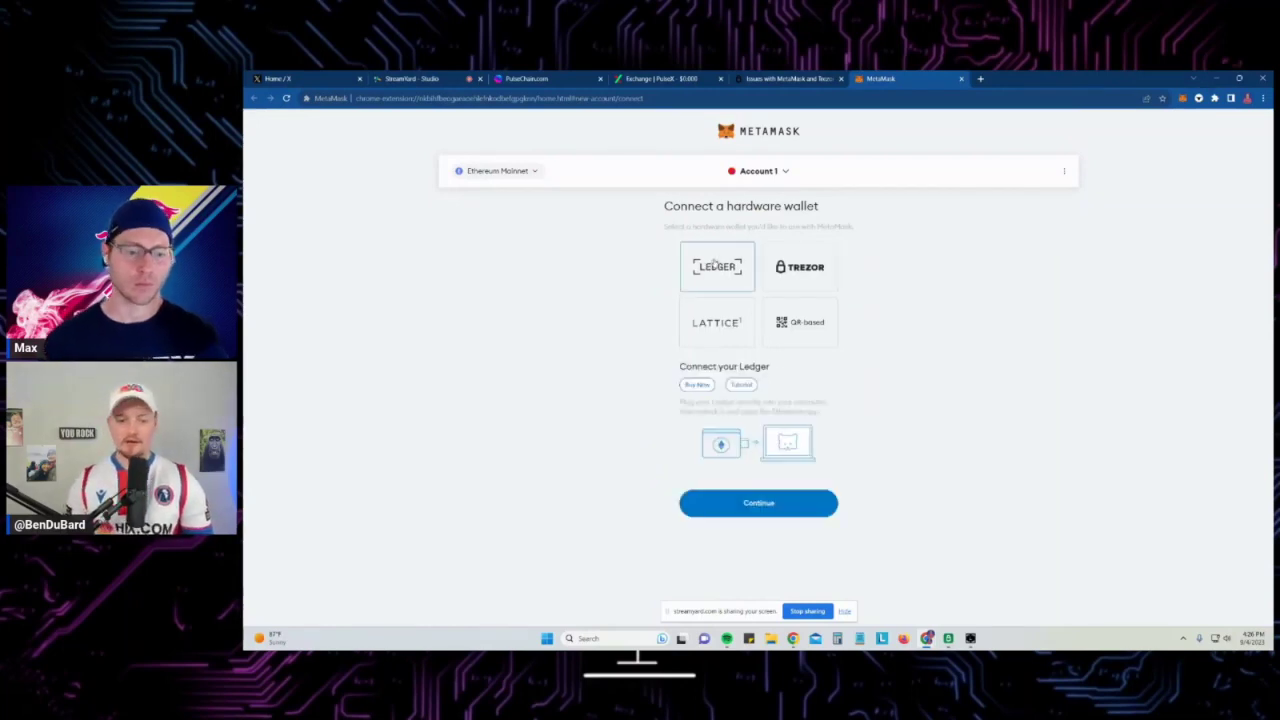
pyautogui.click(727, 495)
pyautogui.click(1085, 145)
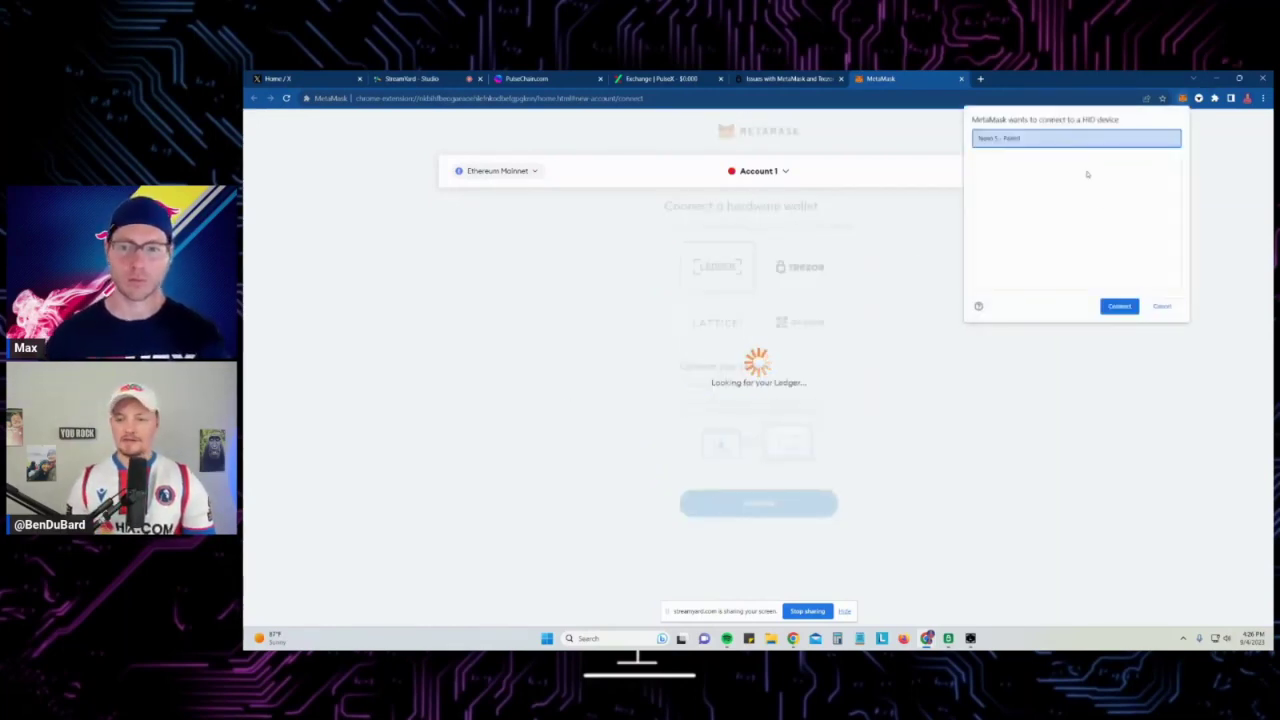
pyautogui.click(1115, 308)
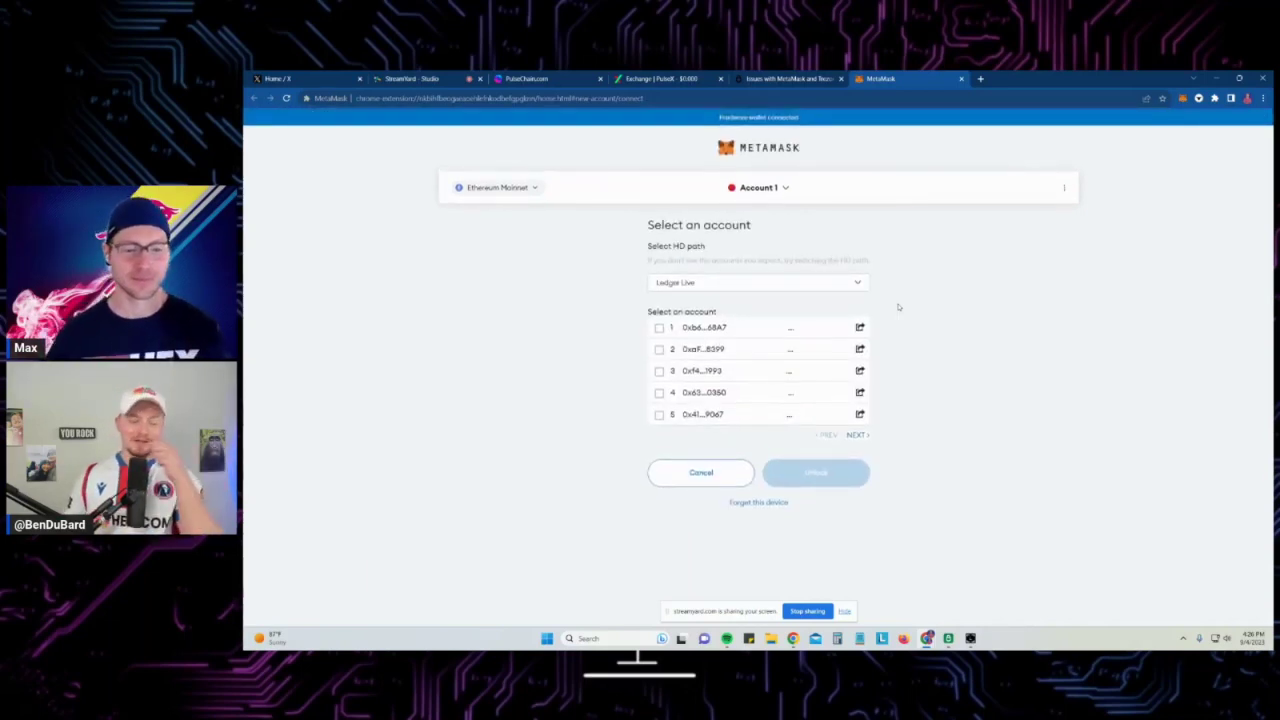
# Select Ledger account 1 and unlock it into MetaMask
pyautogui.click(757, 332)
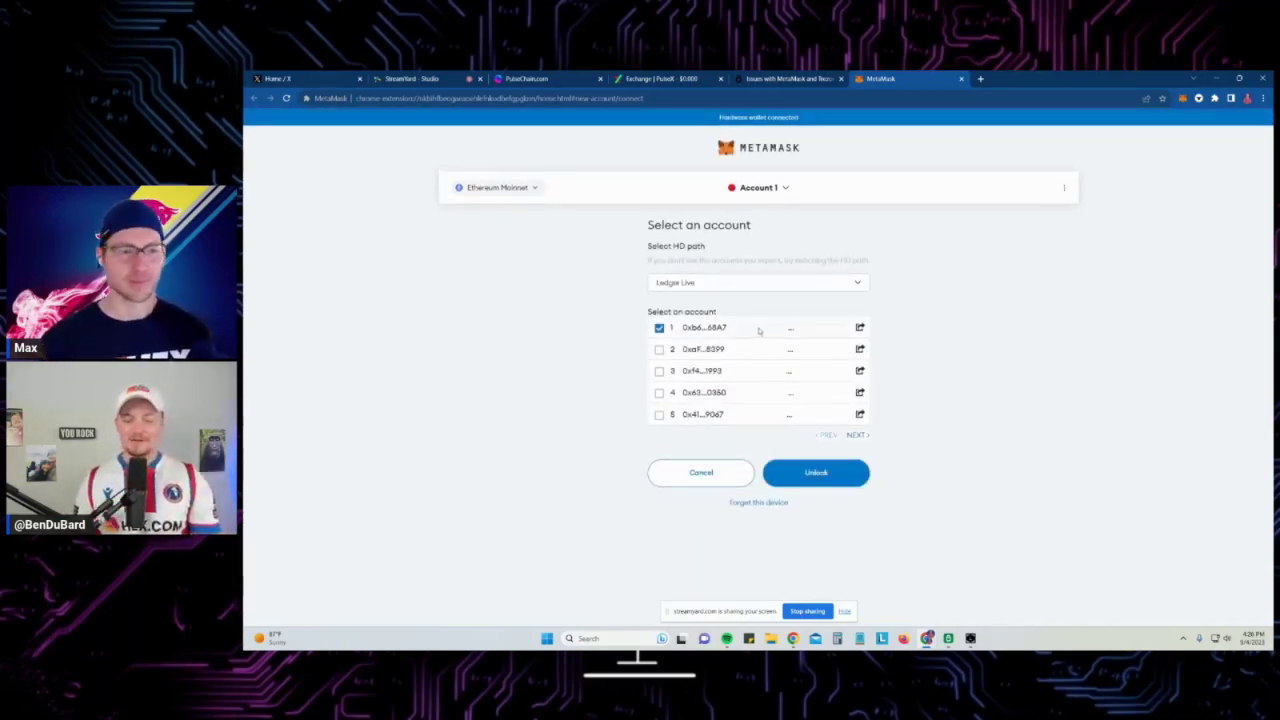
pyautogui.click(800, 465)
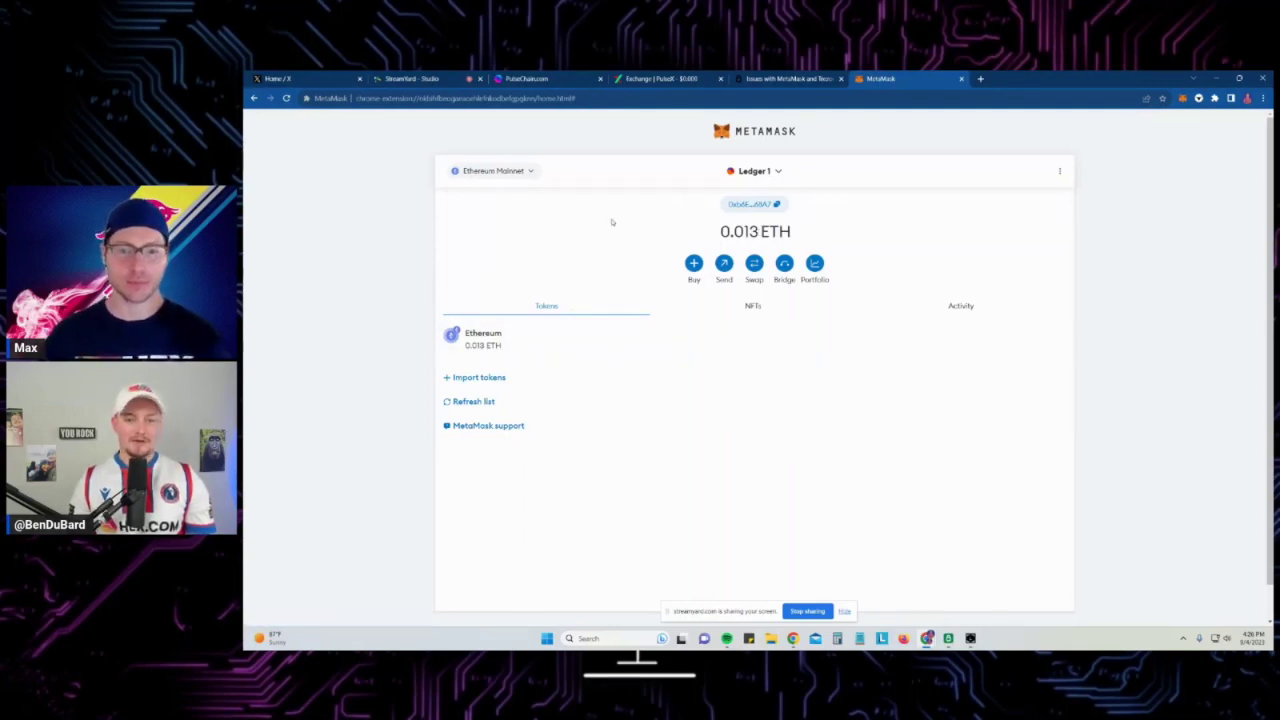
# Confirm MetaMask lists only Ethereum Mainnet and Linea Mainnet, then return to PulseChain.com
pyautogui.click(524, 174)
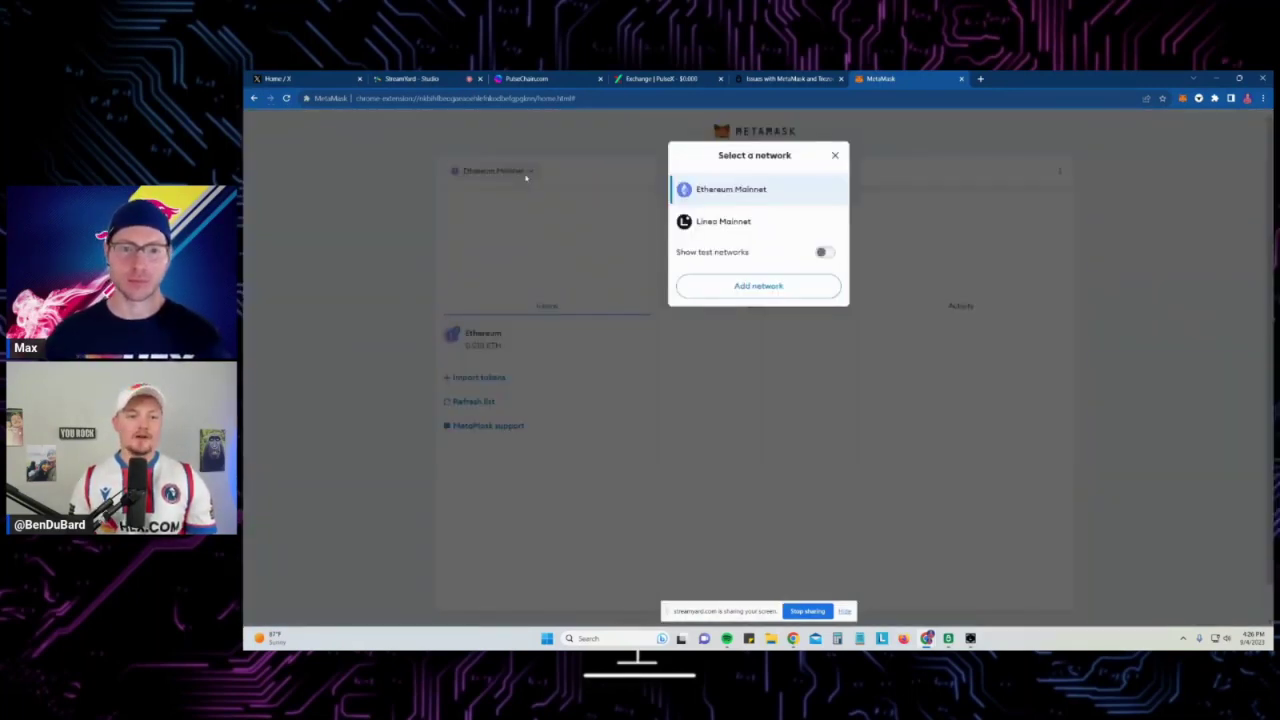
pyautogui.click(535, 170)
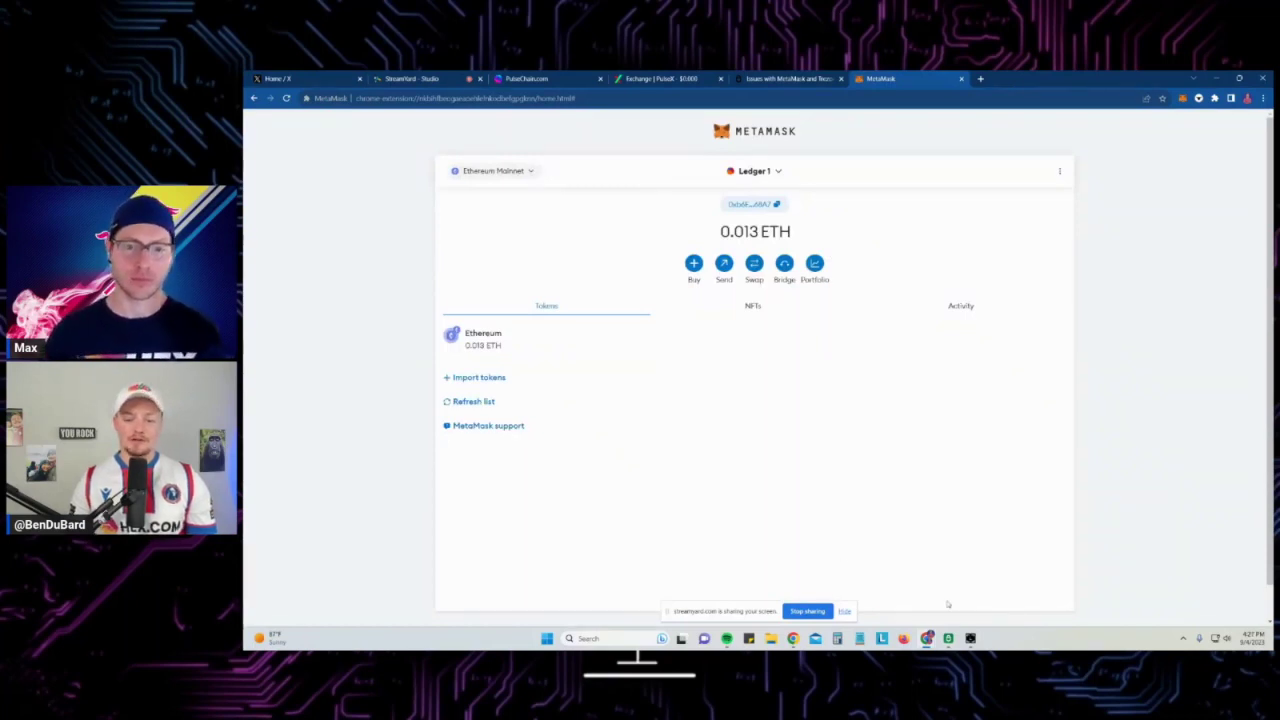
pyautogui.click(526, 79)
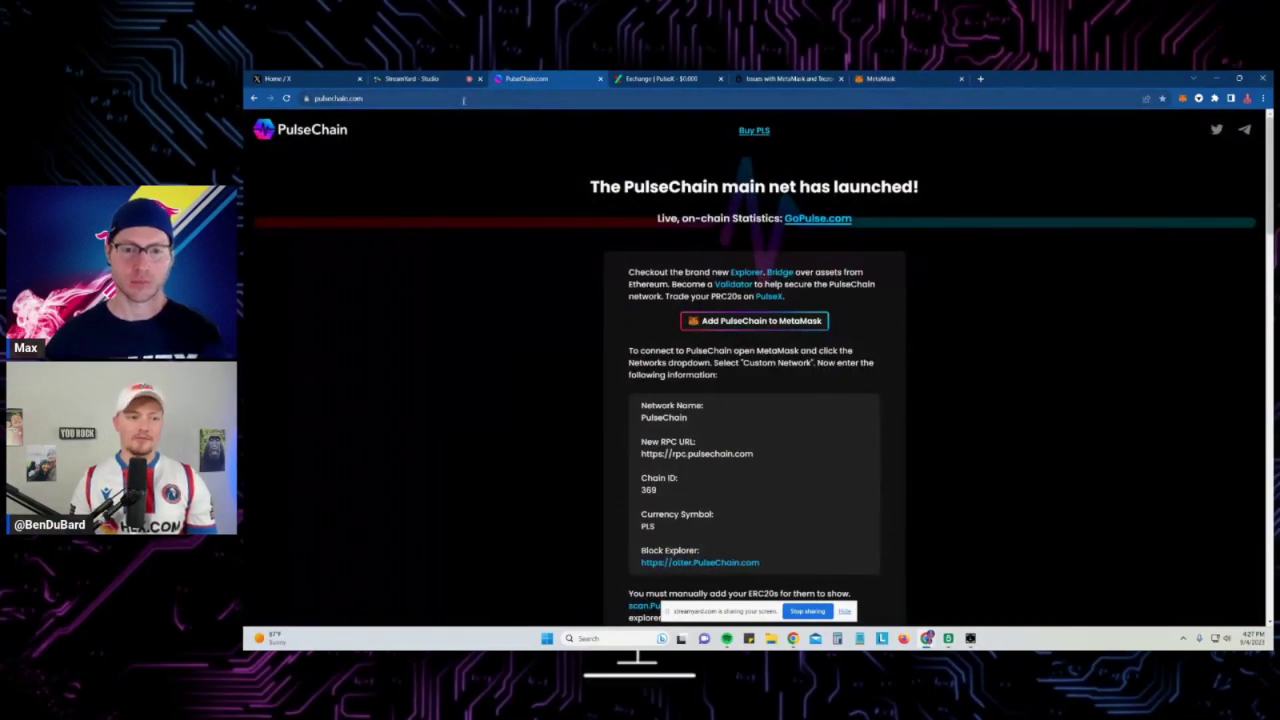
# Request adding PulseChain to MetaMask, dismiss the Aurox prompt, then reload PulseChain.com and retry
pyautogui.click(731, 326)
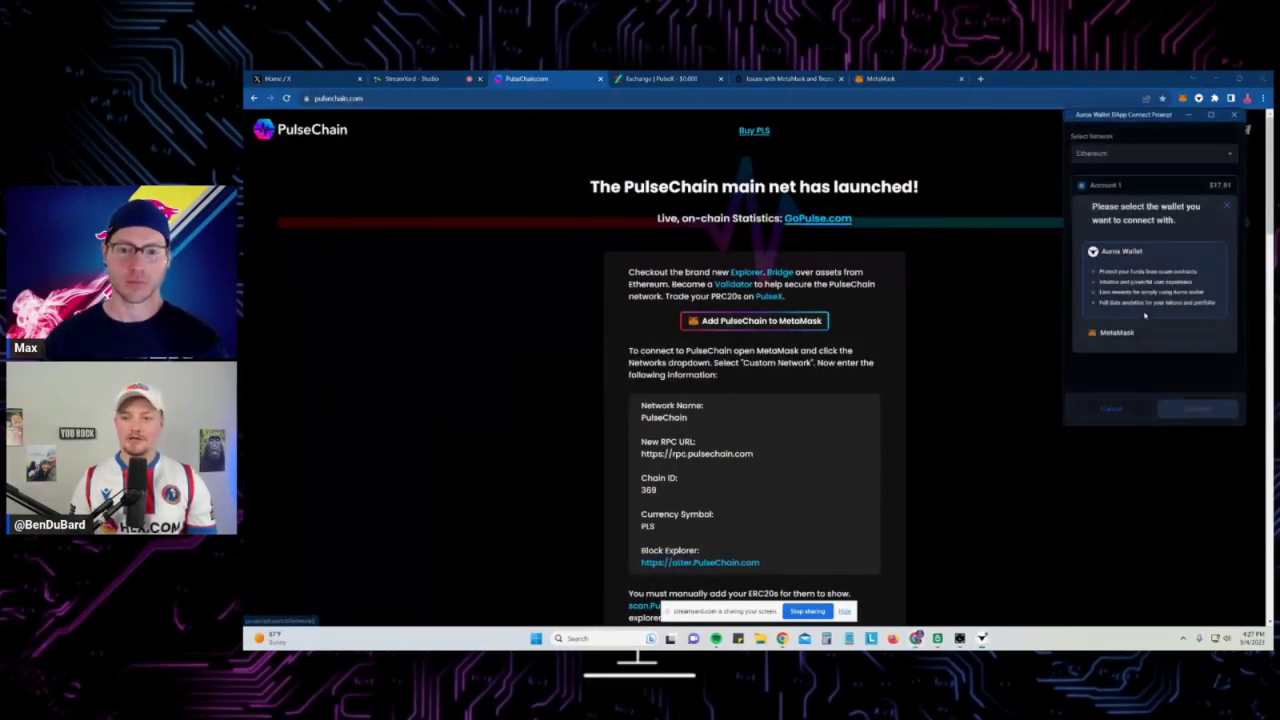
pyautogui.click(1122, 307)
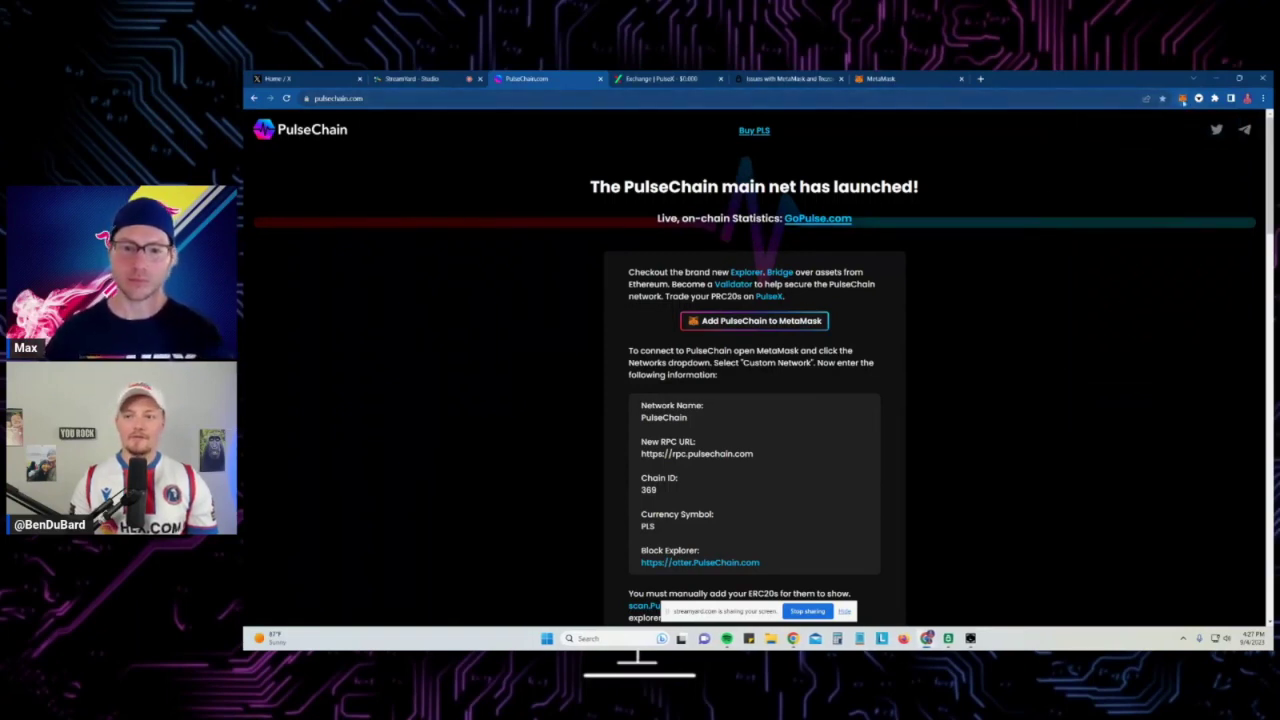
pyautogui.click(1182, 99)
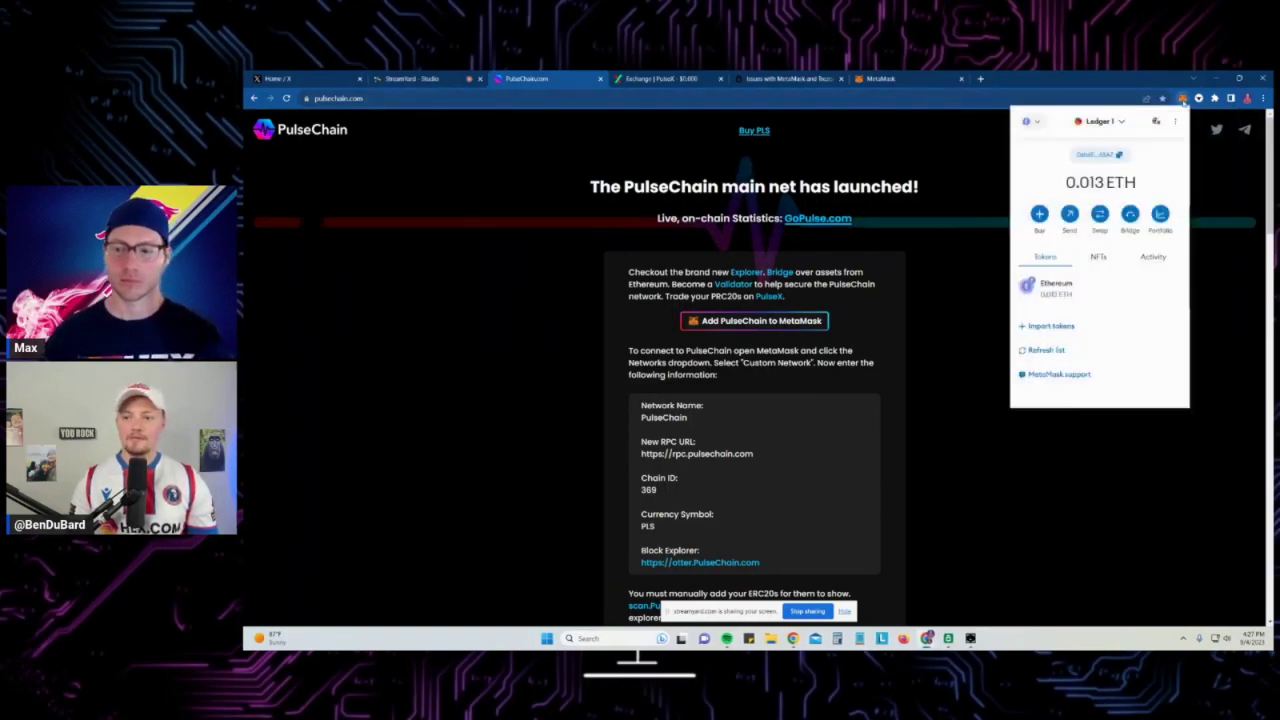
pyautogui.click(1027, 121)
pyautogui.click(717, 238)
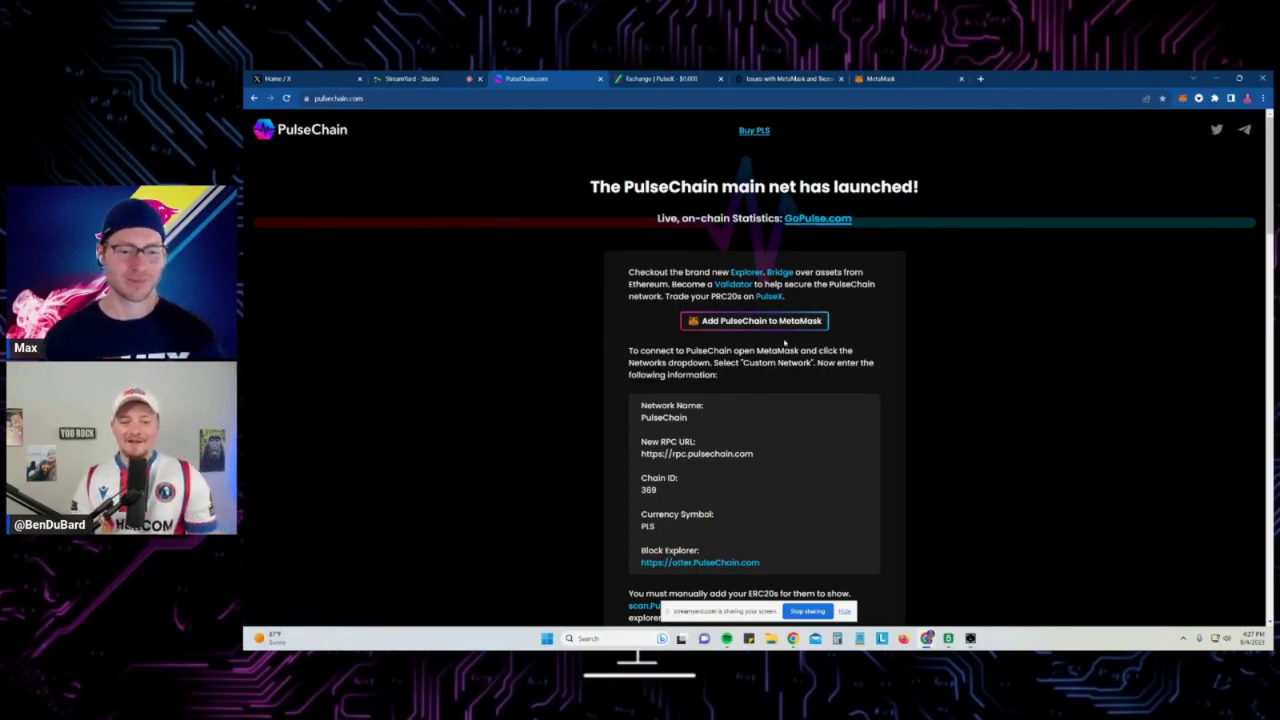
pyautogui.click(286, 98)
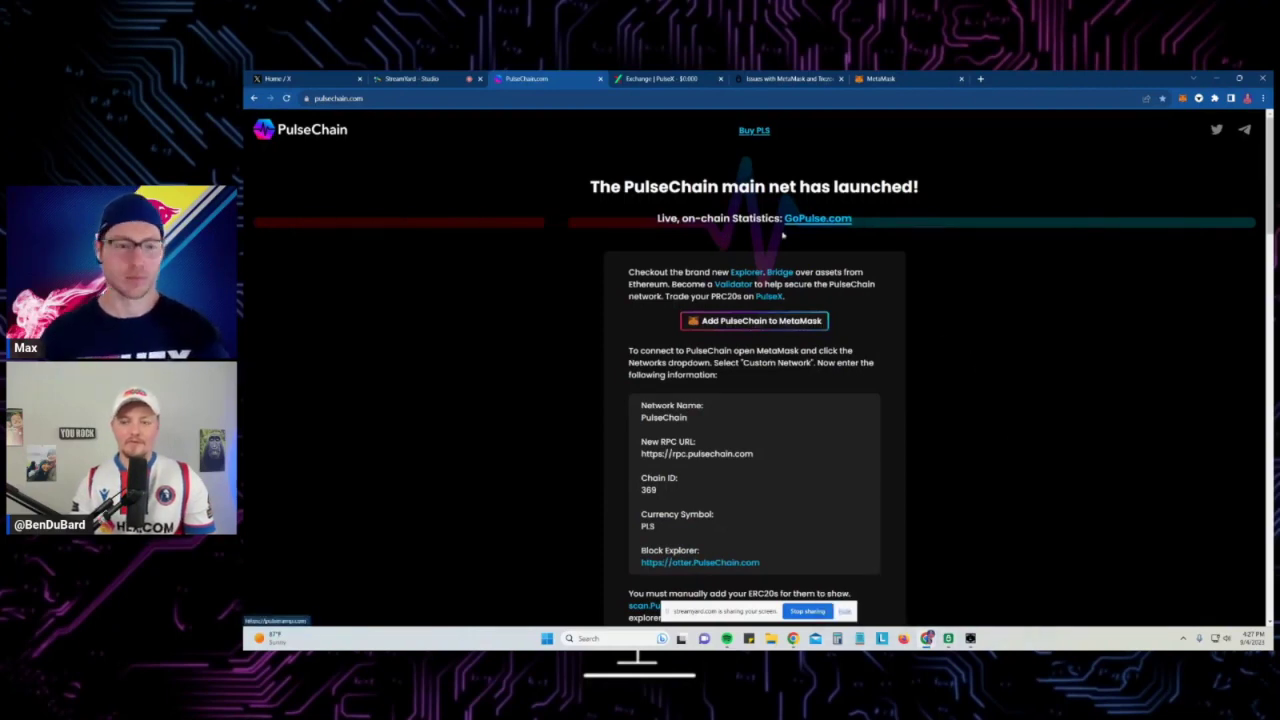
pyautogui.click(752, 322)
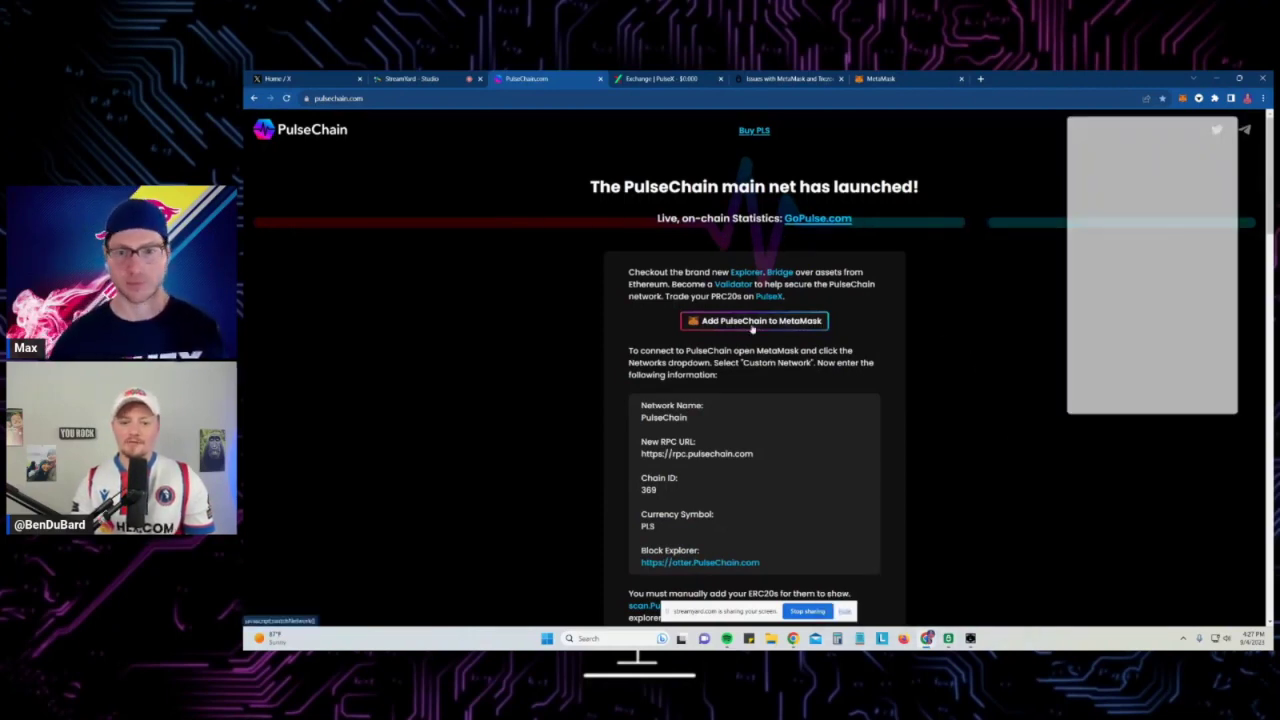
# Approve adding PulseChain in MetaMask and switch Ledger 1 to it, showing 10000 PLS
pyautogui.click(1117, 332)
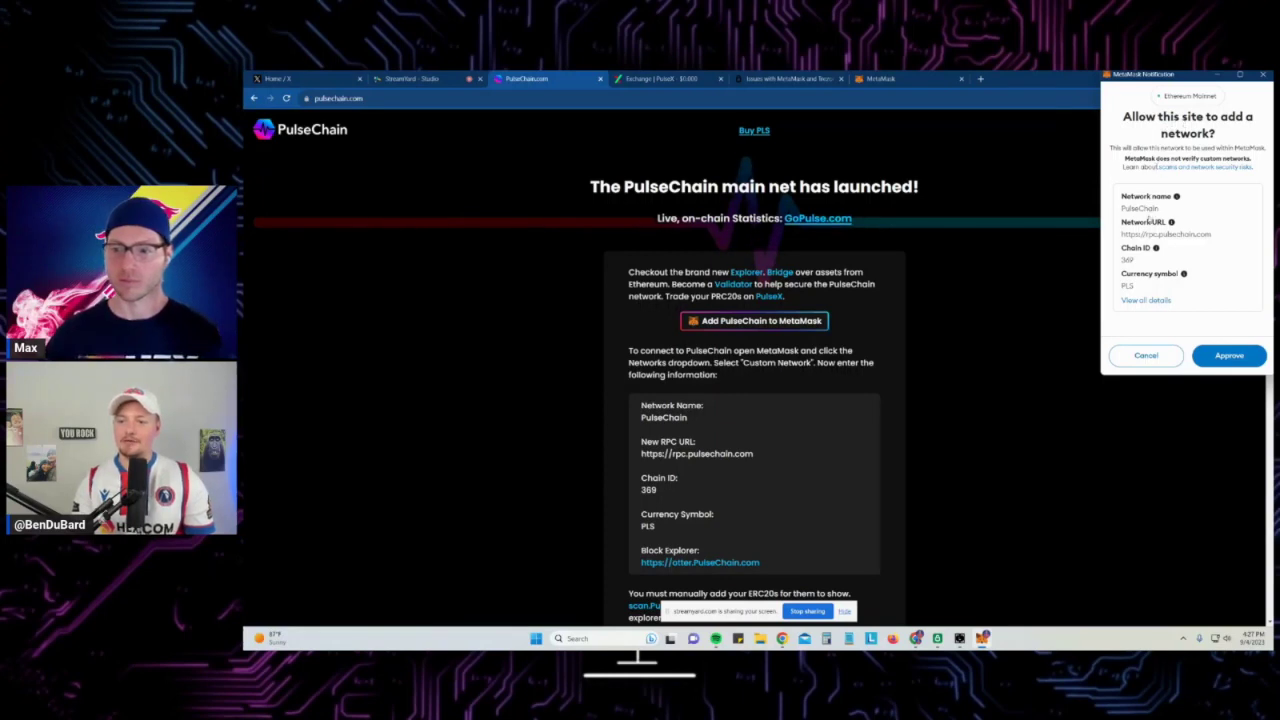
pyautogui.click(1229, 355)
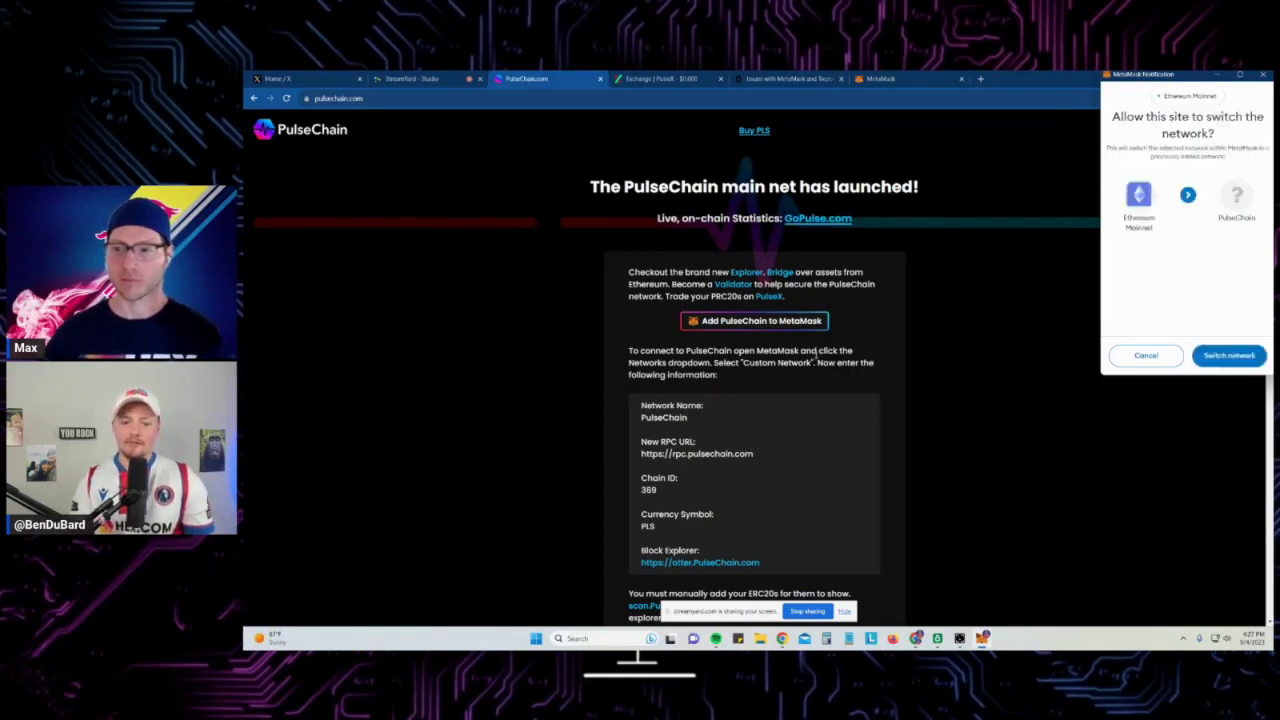
pyautogui.click(599, 414)
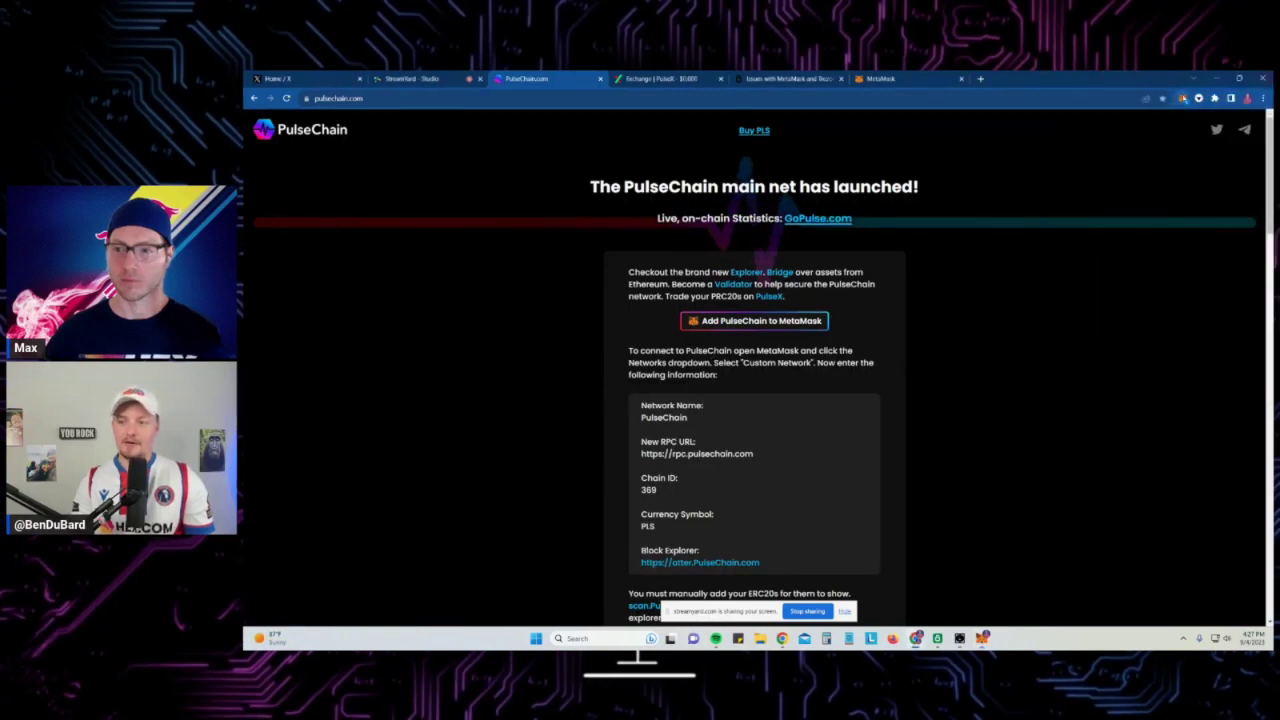
pyautogui.click(1183, 98)
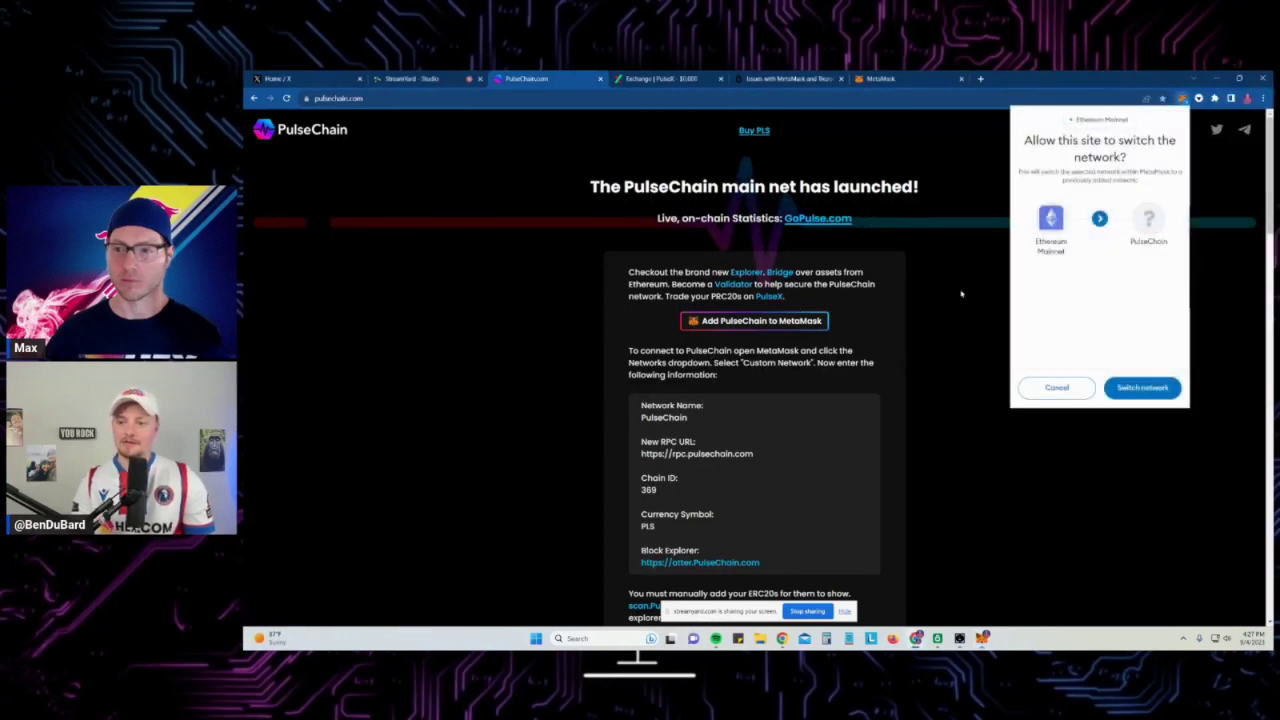
pyautogui.click(1141, 388)
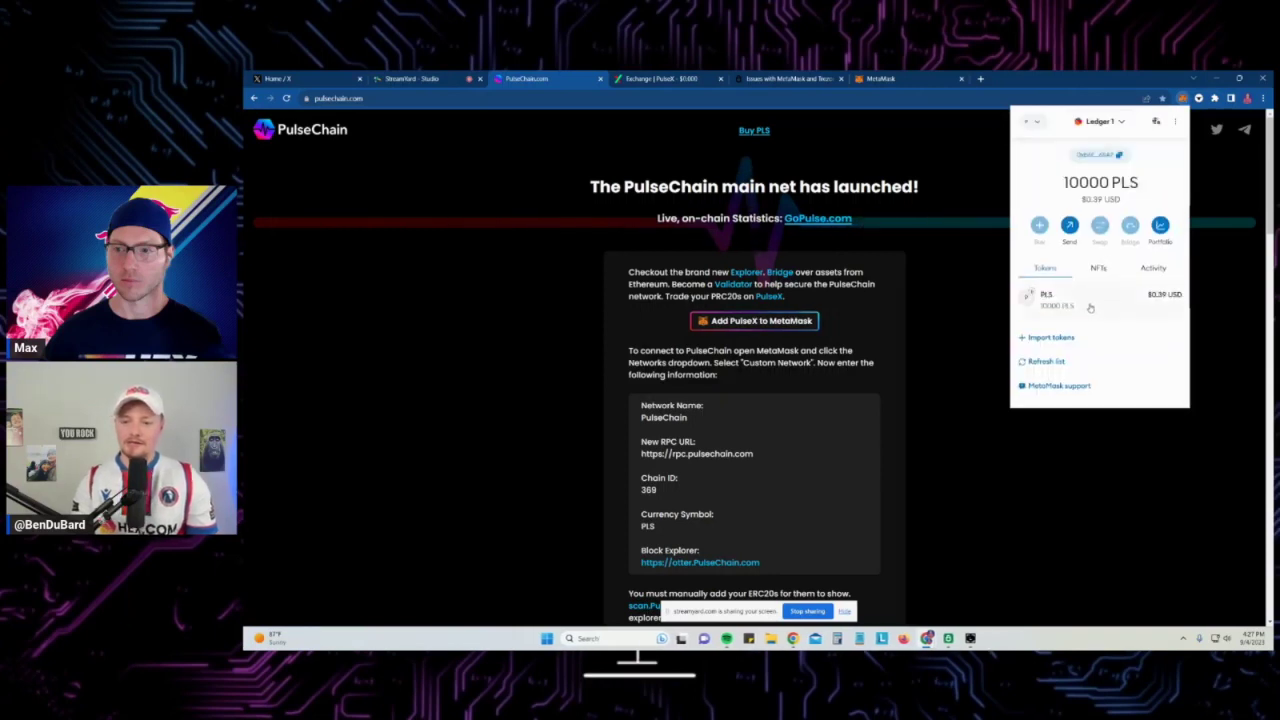
pyautogui.click(1030, 121)
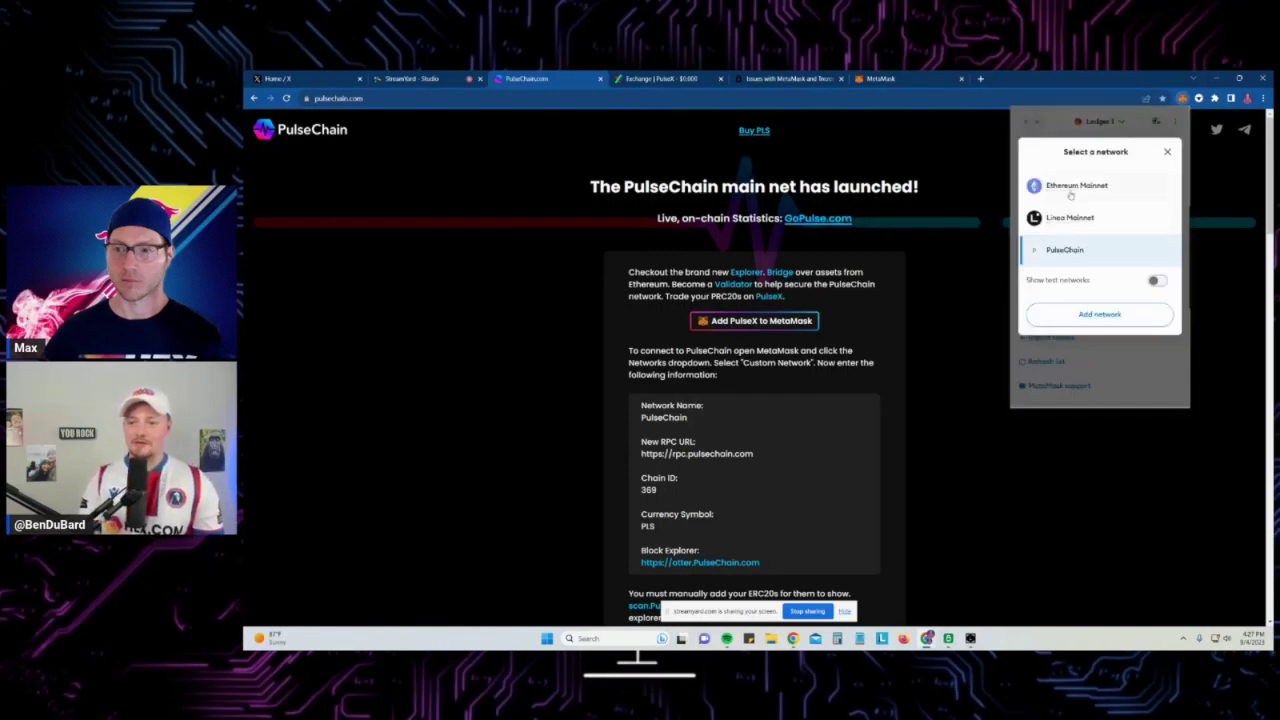
pyautogui.click(1066, 250)
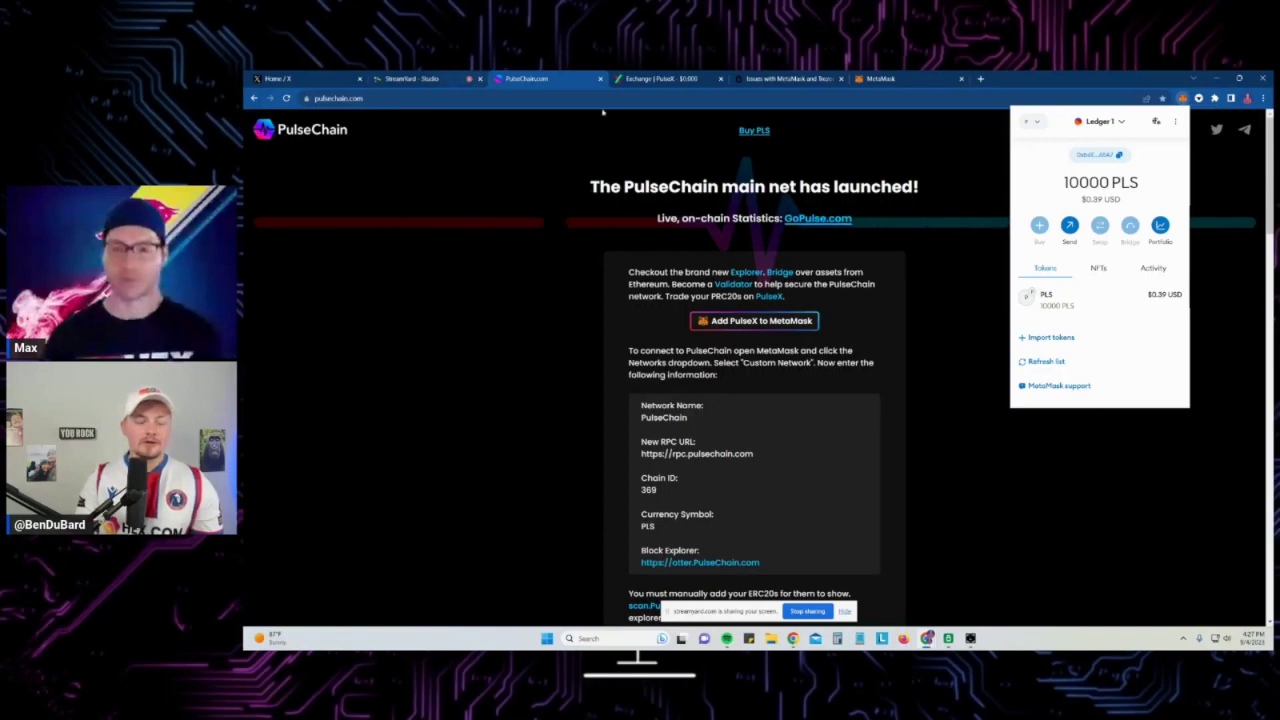
# Bring Ledger Live's Ethereum 1 account page (0.013 ETH) to the front and nudge its window
pyautogui.click(970, 638)
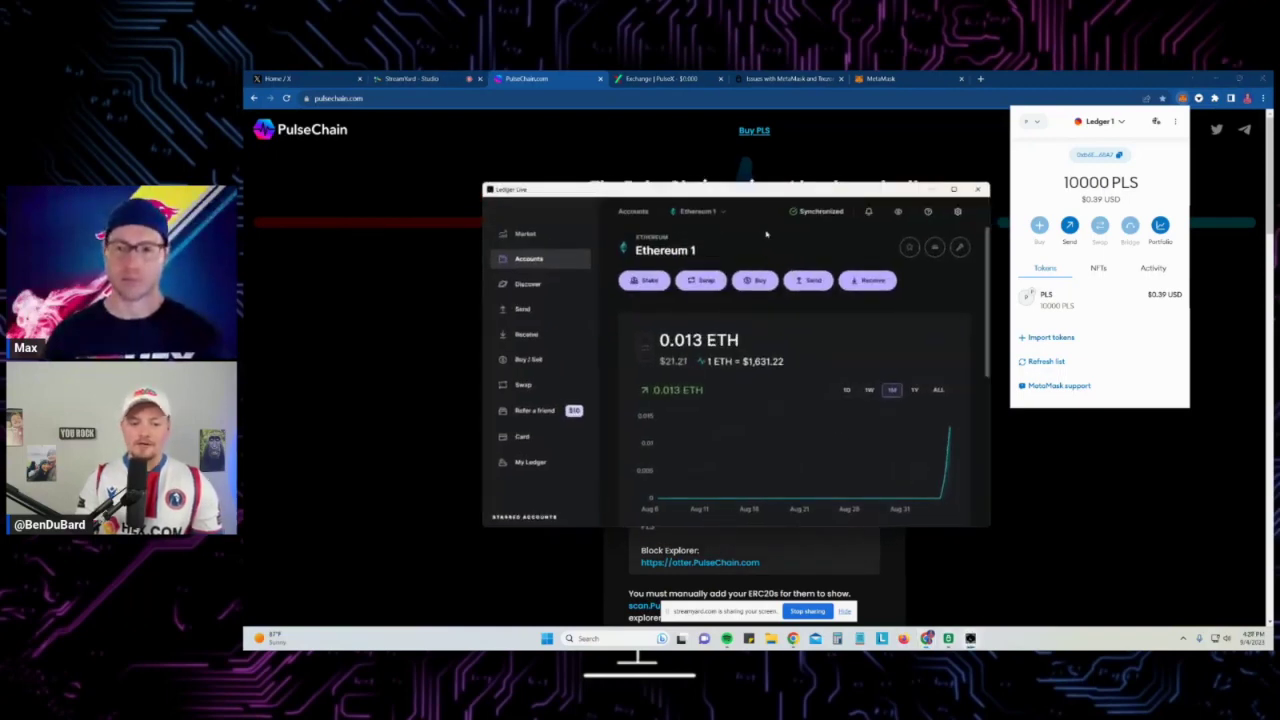
pyautogui.scroll(-5, 700, 370)
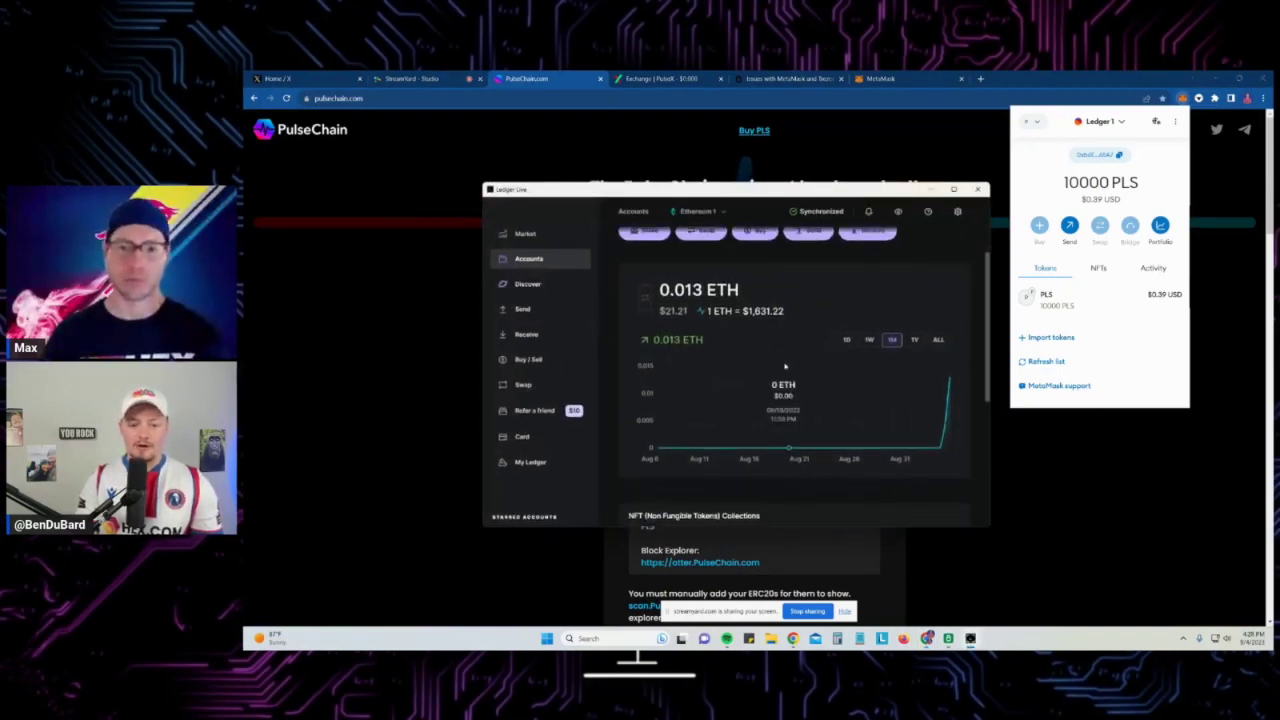
pyautogui.scroll(4, 780, 380)
pyautogui.scroll(-2, 680, 393)
pyautogui.scroll(-2, 680, 393)
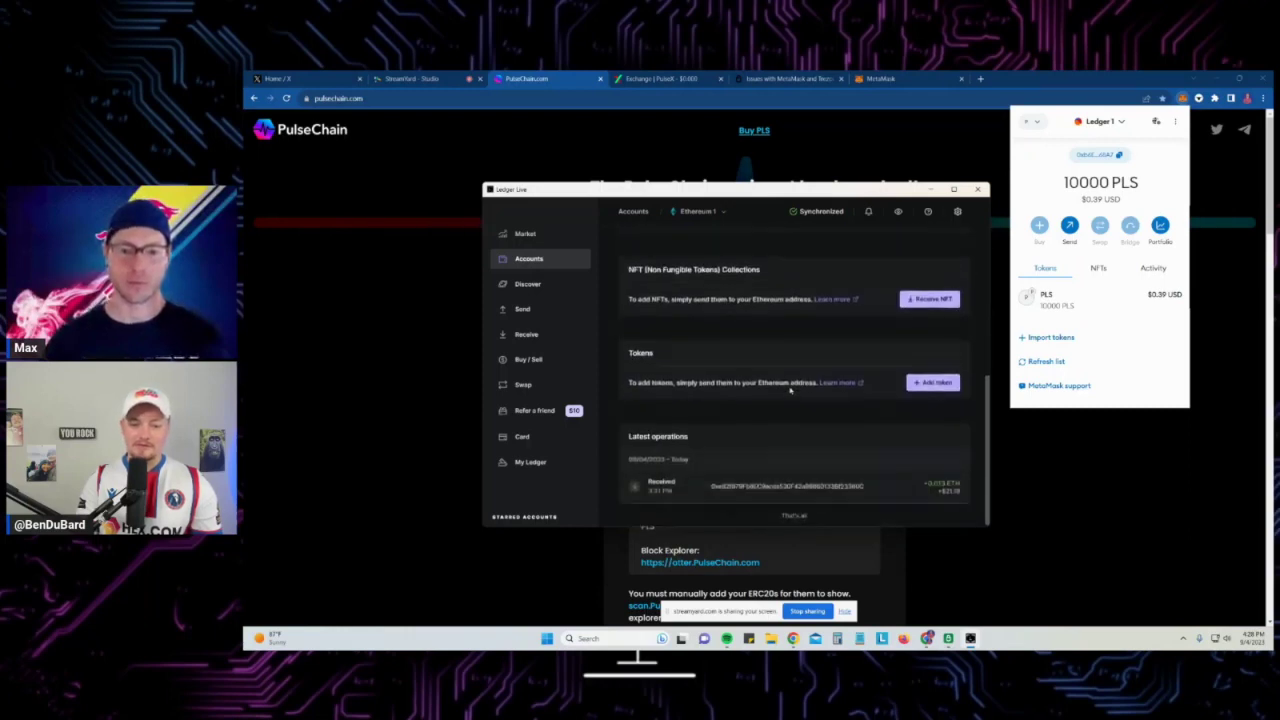
pyautogui.scroll(5, 680, 390)
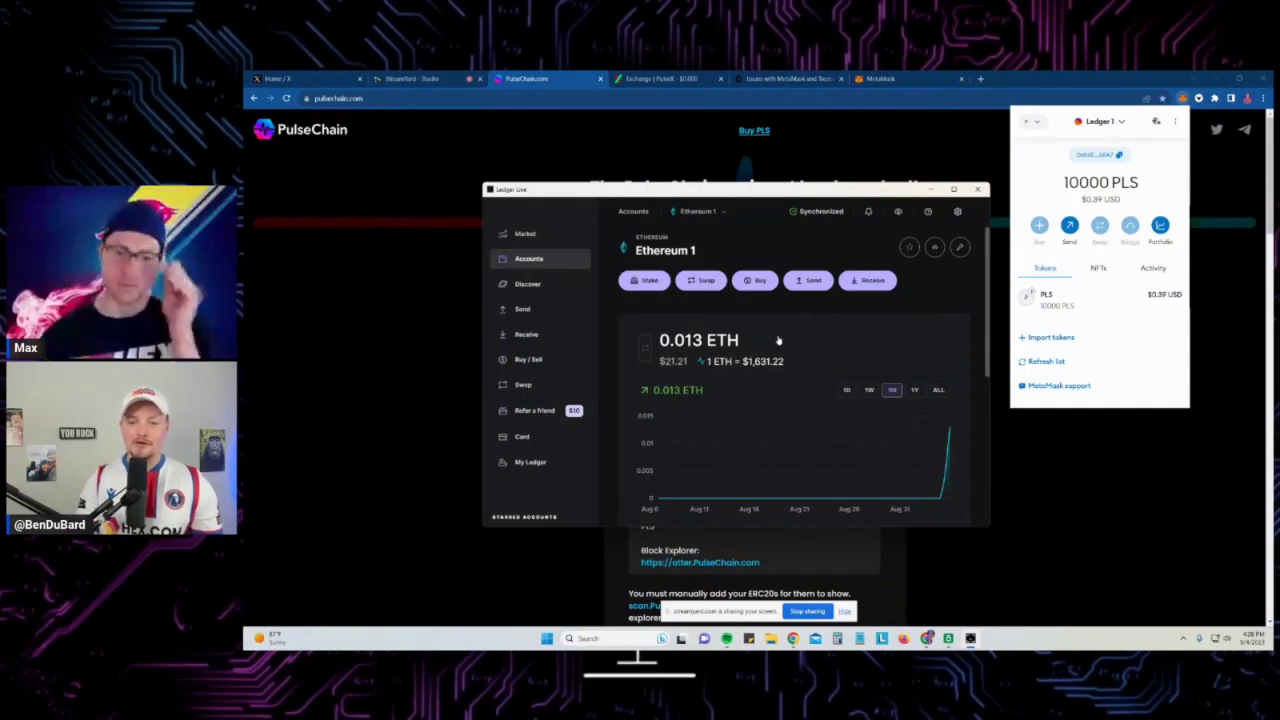
pyautogui.scroll(-4, 778, 341)
pyautogui.scroll(3, 778, 341)
pyautogui.scroll(1, 776, 340)
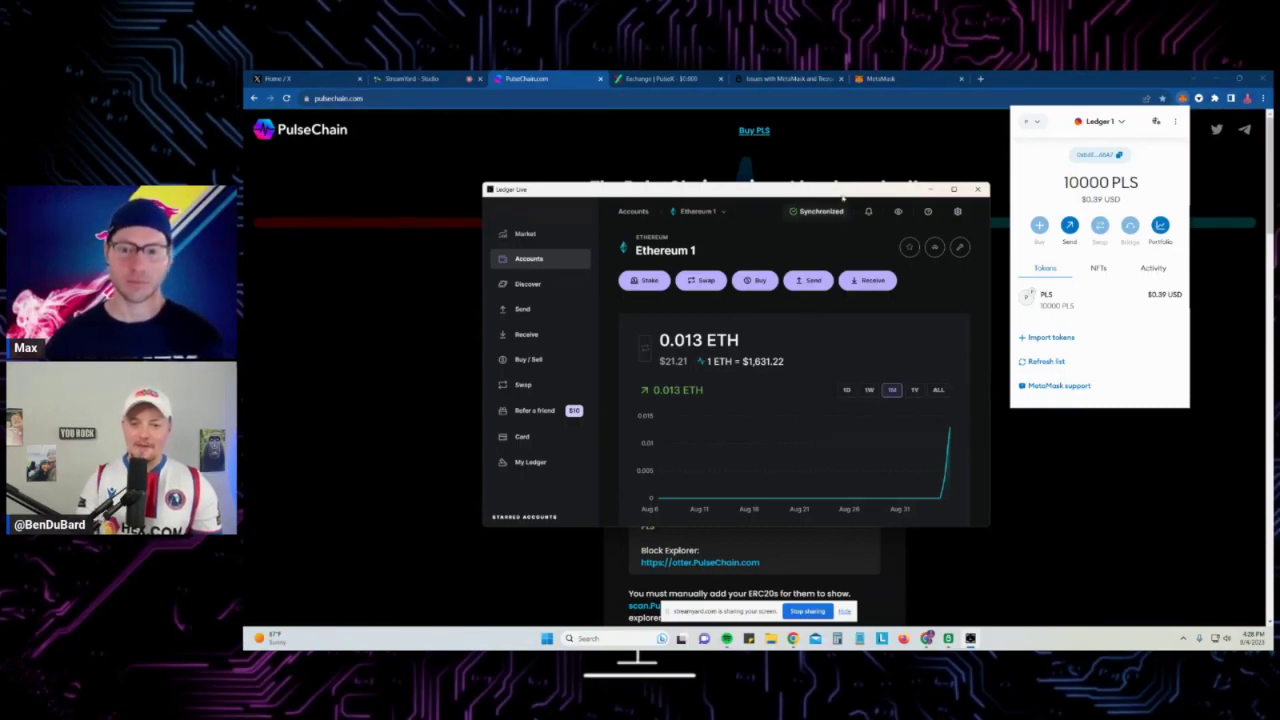
pyautogui.moveTo(805, 192); pyautogui.dragTo(777, 190)
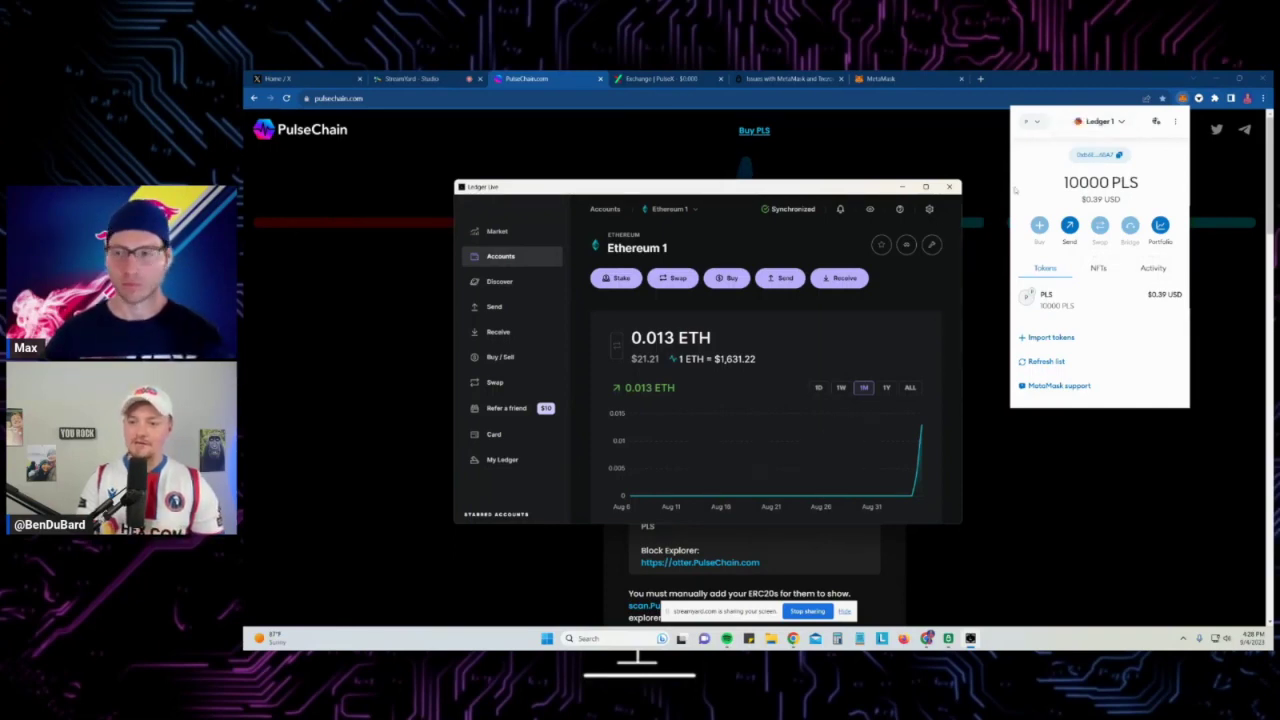
pyautogui.click(1036, 122)
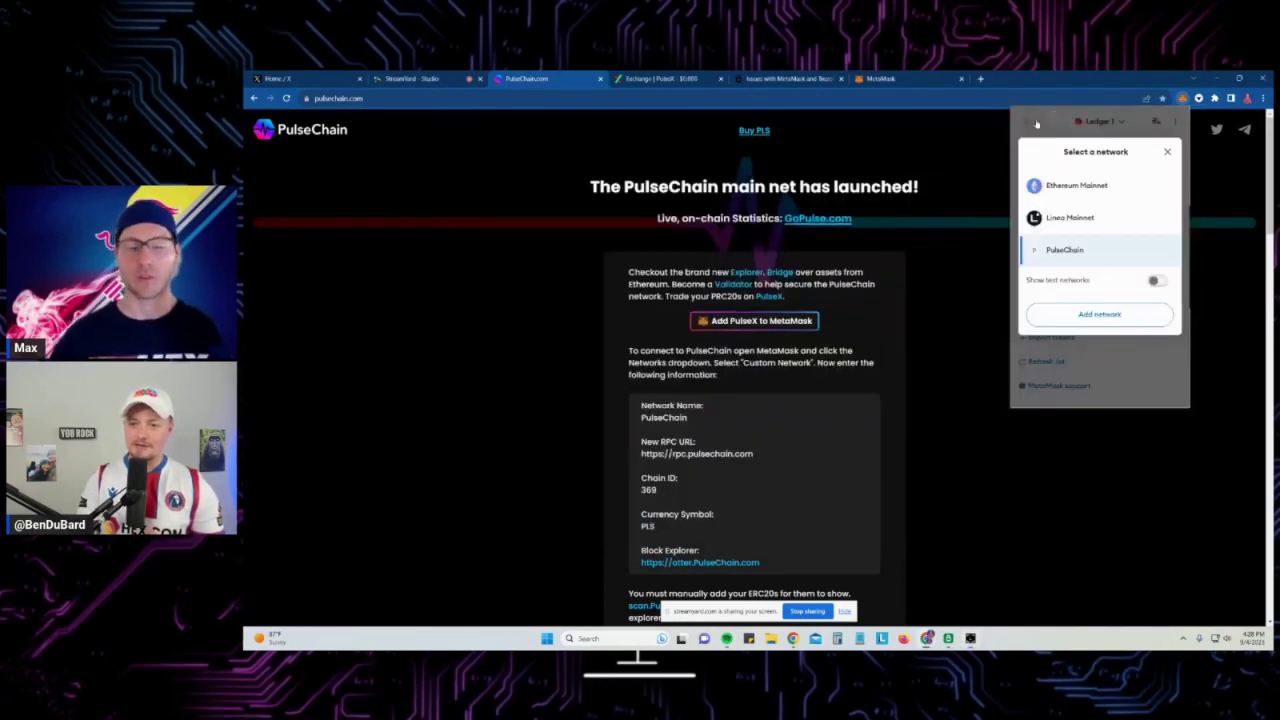
pyautogui.click(1035, 122)
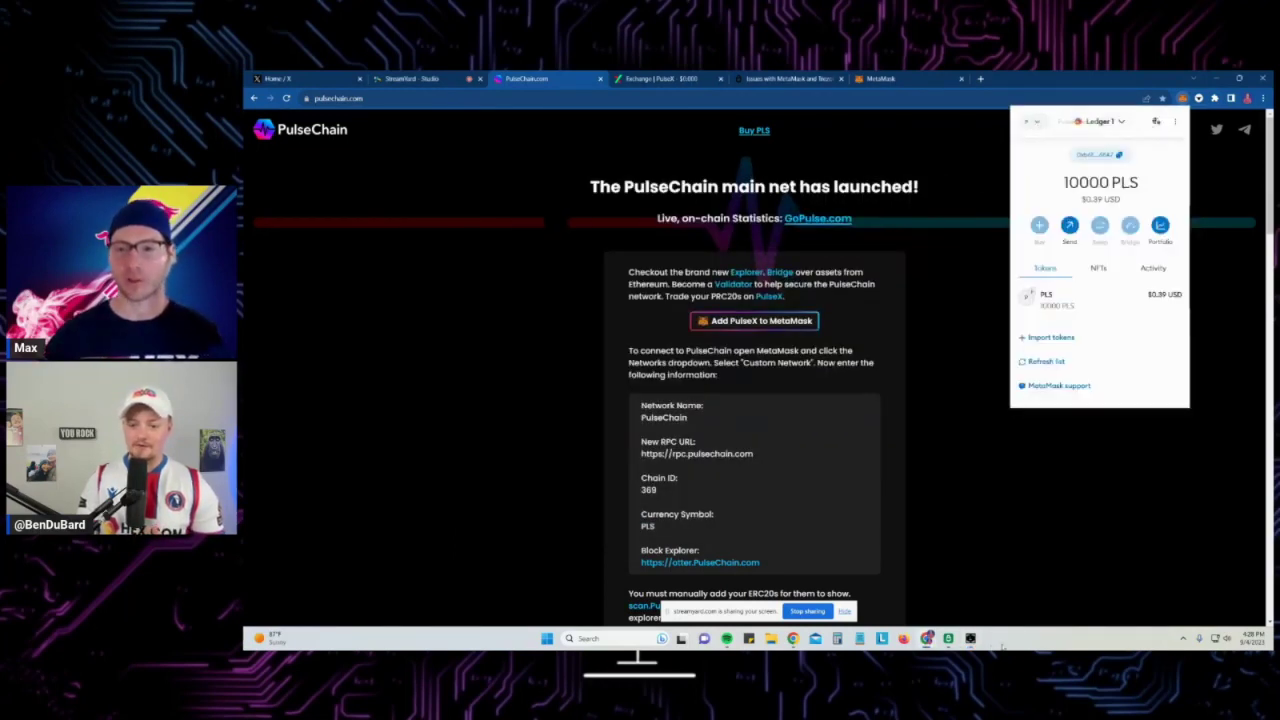
pyautogui.hotkey('alt', 'Tab')
pyautogui.scroll(-5, 721, 370)
pyautogui.scroll(5, 721, 370)
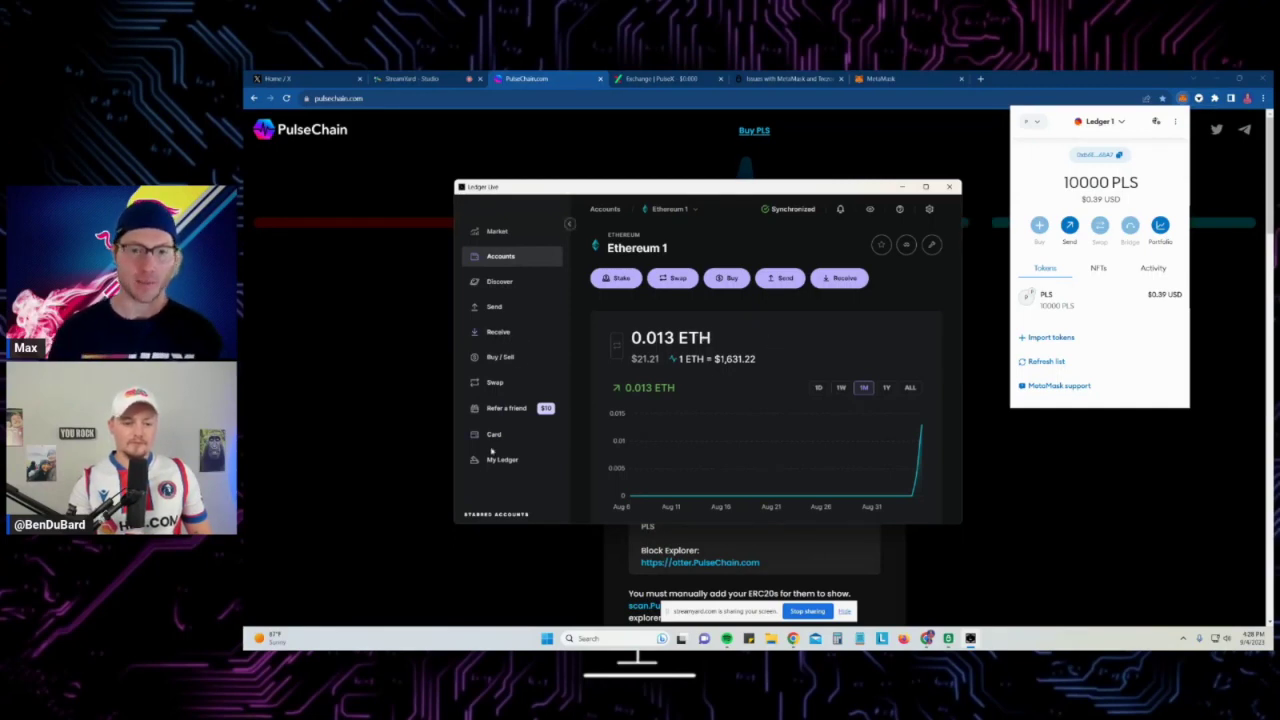
# Go from the Ethereum 1 account page to the Ledger Nano S My Ledger manager
pyautogui.scroll(-3, 740, 345)
pyautogui.scroll(-3, 770, 352)
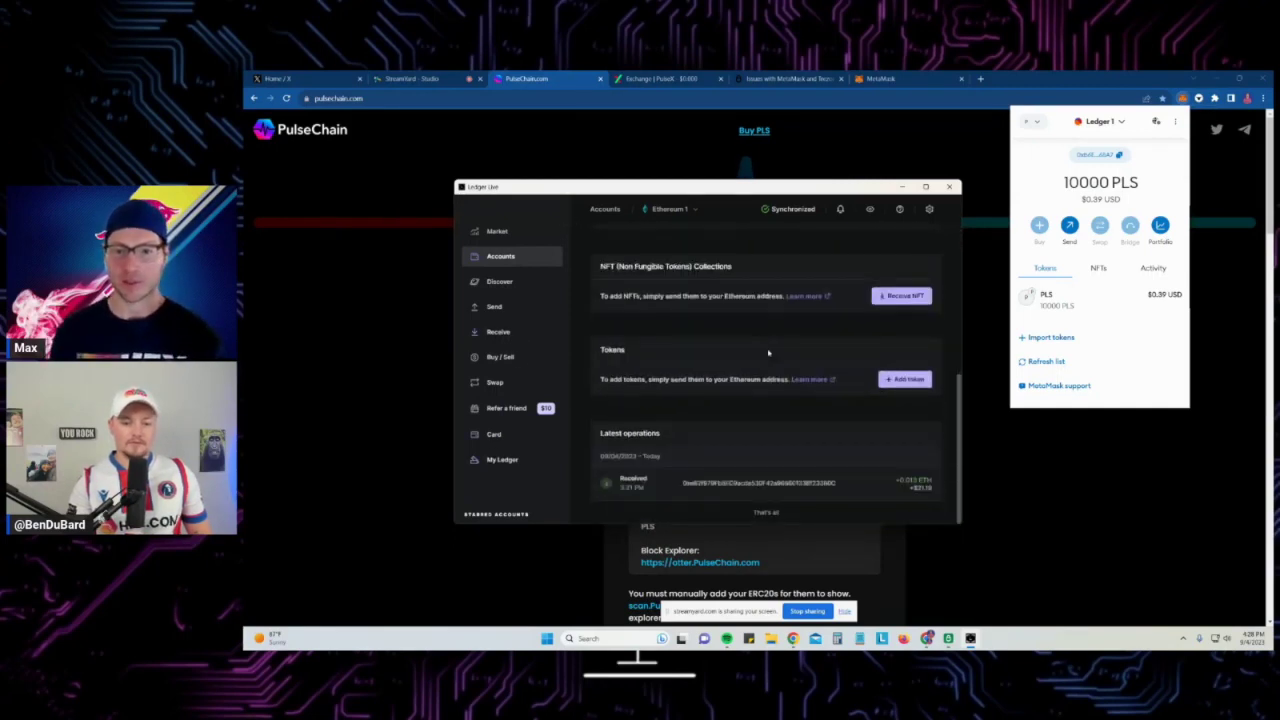
pyautogui.scroll(6, 775, 377)
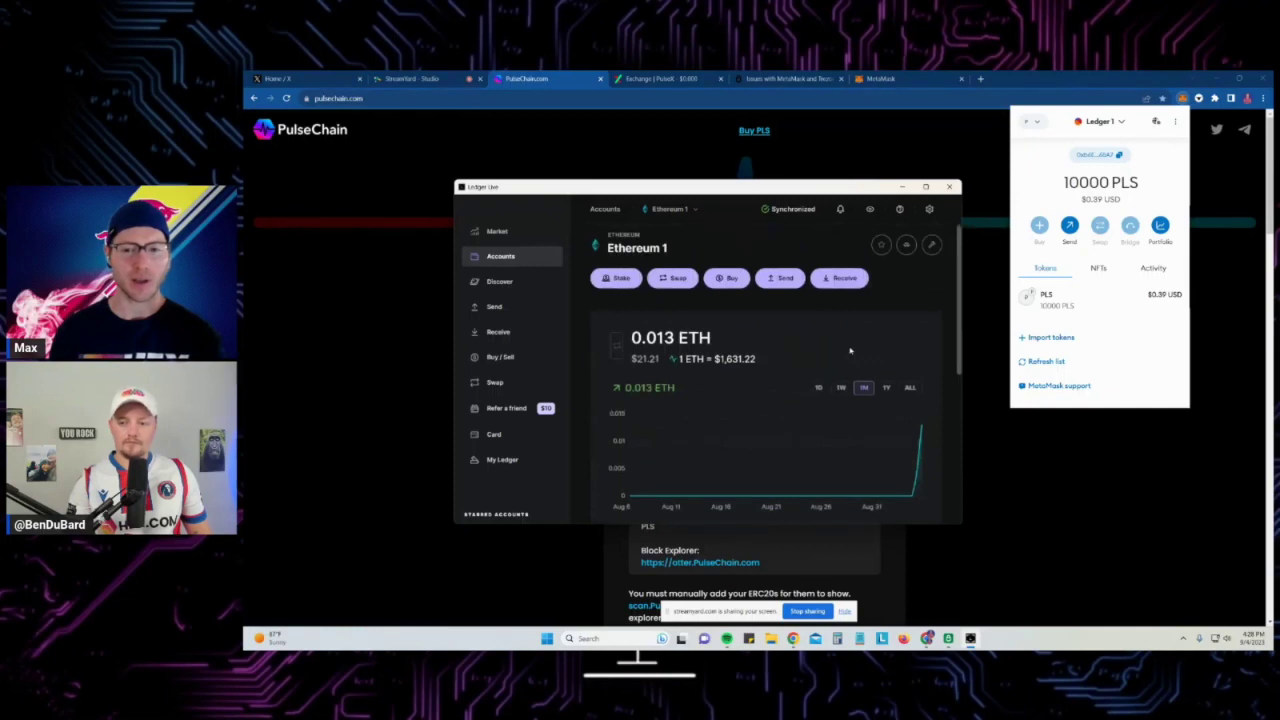
pyautogui.click(502, 459)
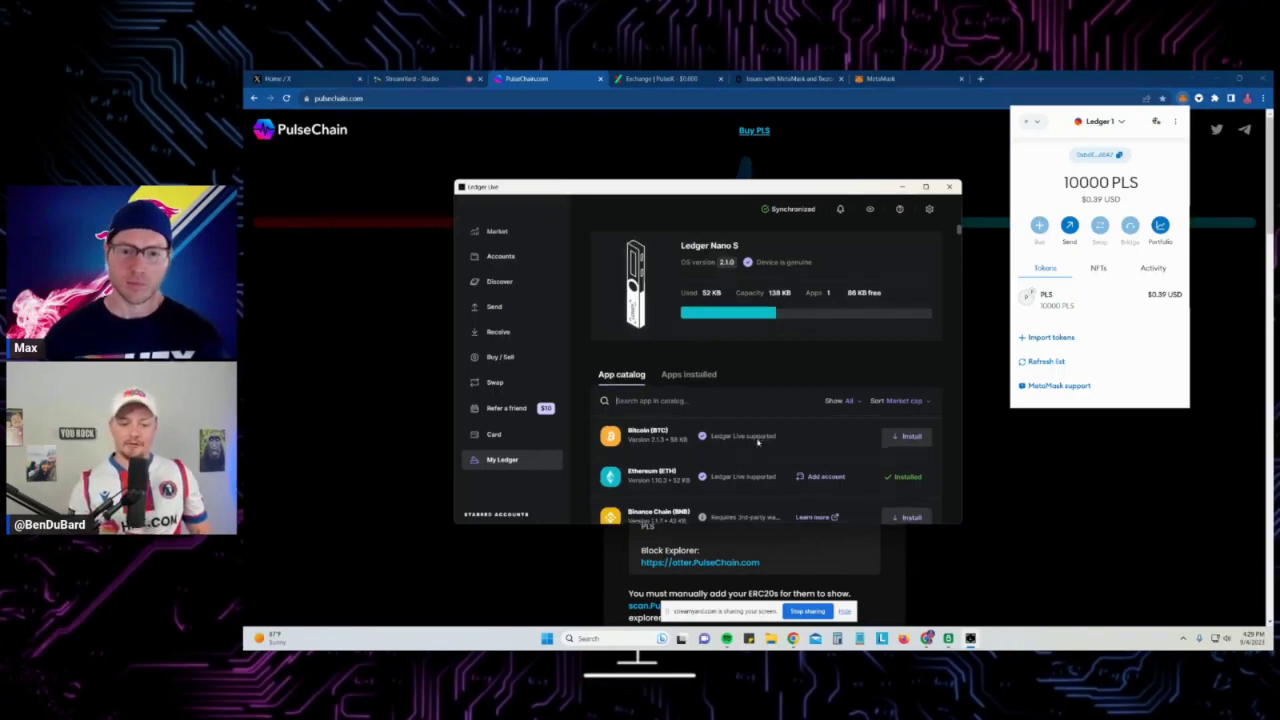
pyautogui.scroll(-1, 745, 375)
pyautogui.scroll(-5, 757, 341)
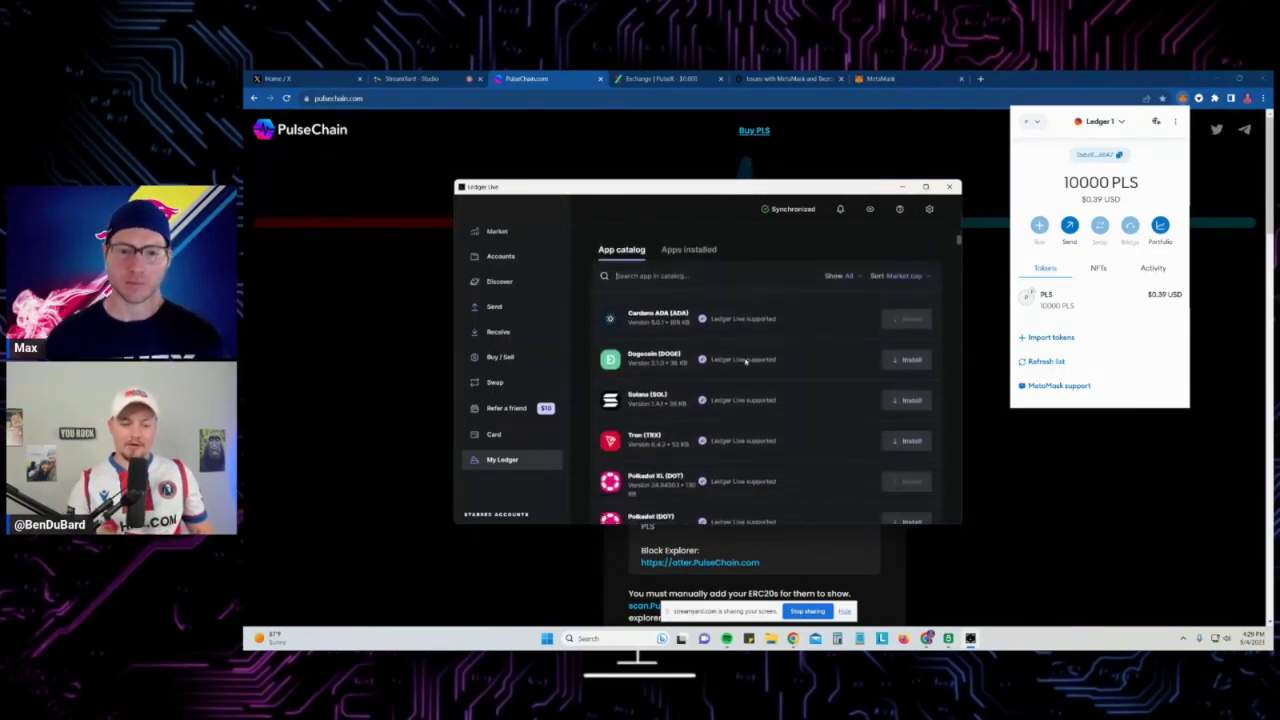
pyautogui.scroll(-4, 757, 341)
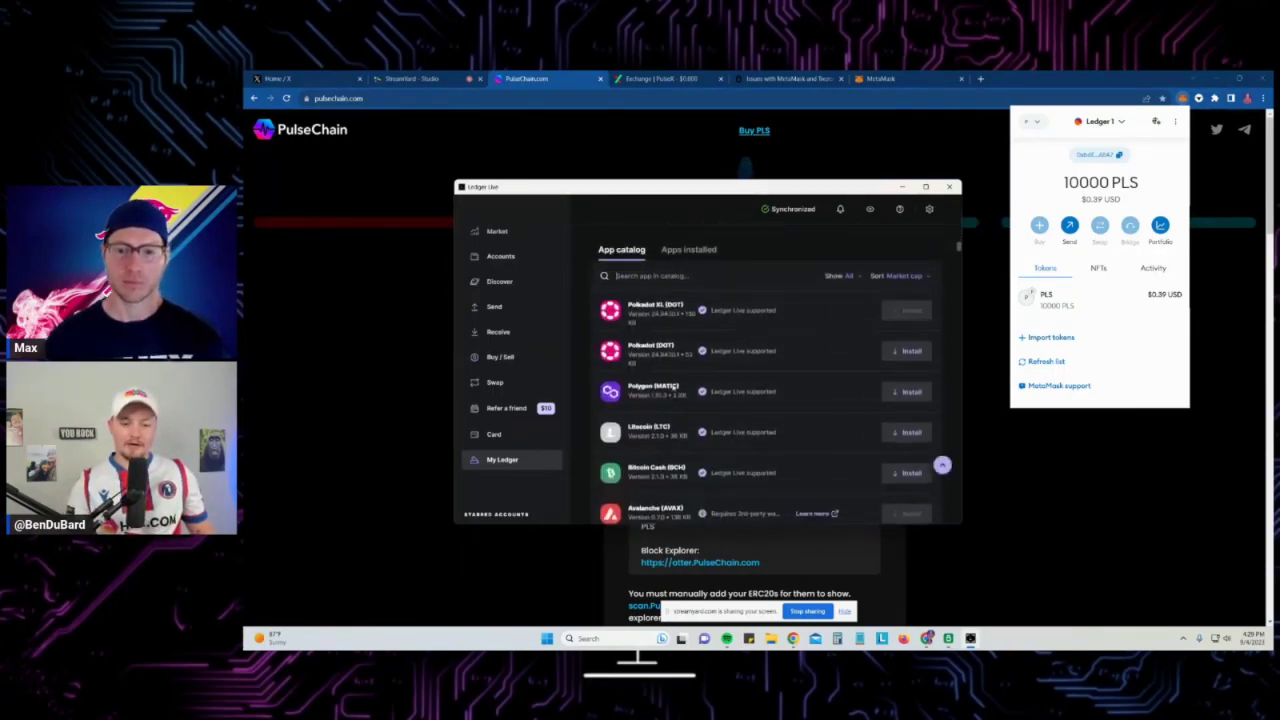
pyautogui.scroll(-8, 711, 363)
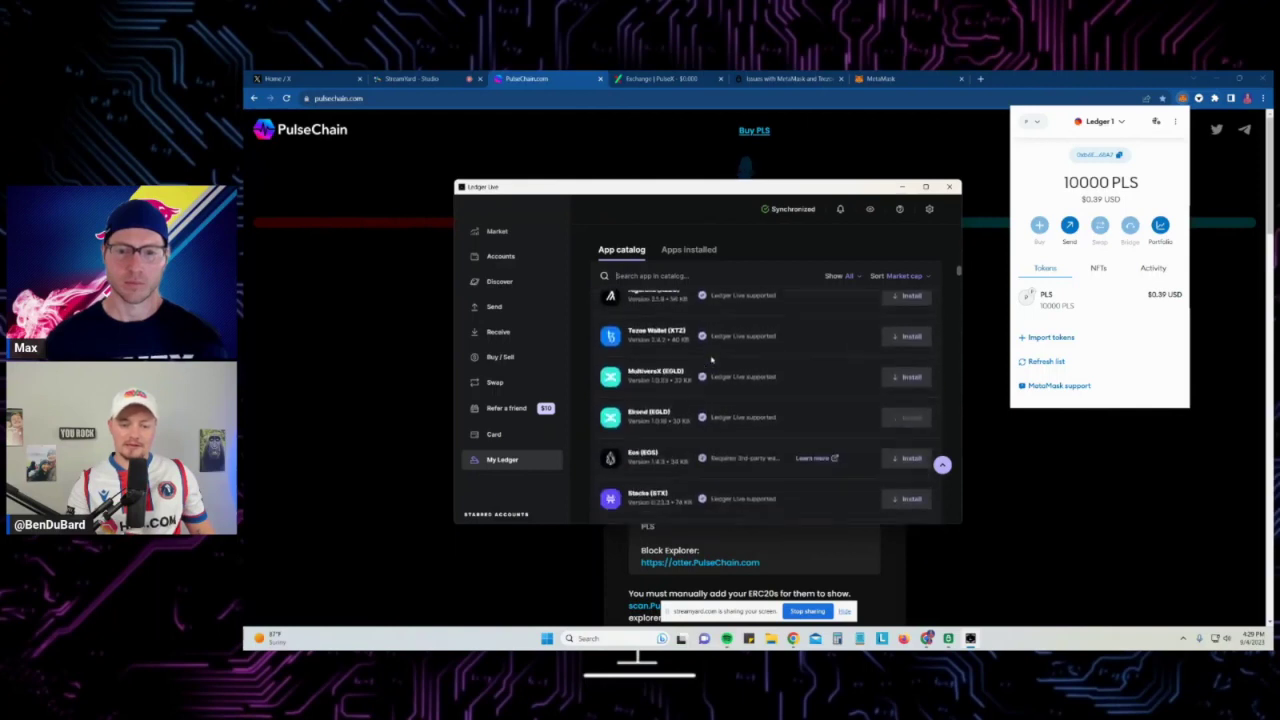
pyautogui.scroll(-6, 715, 355)
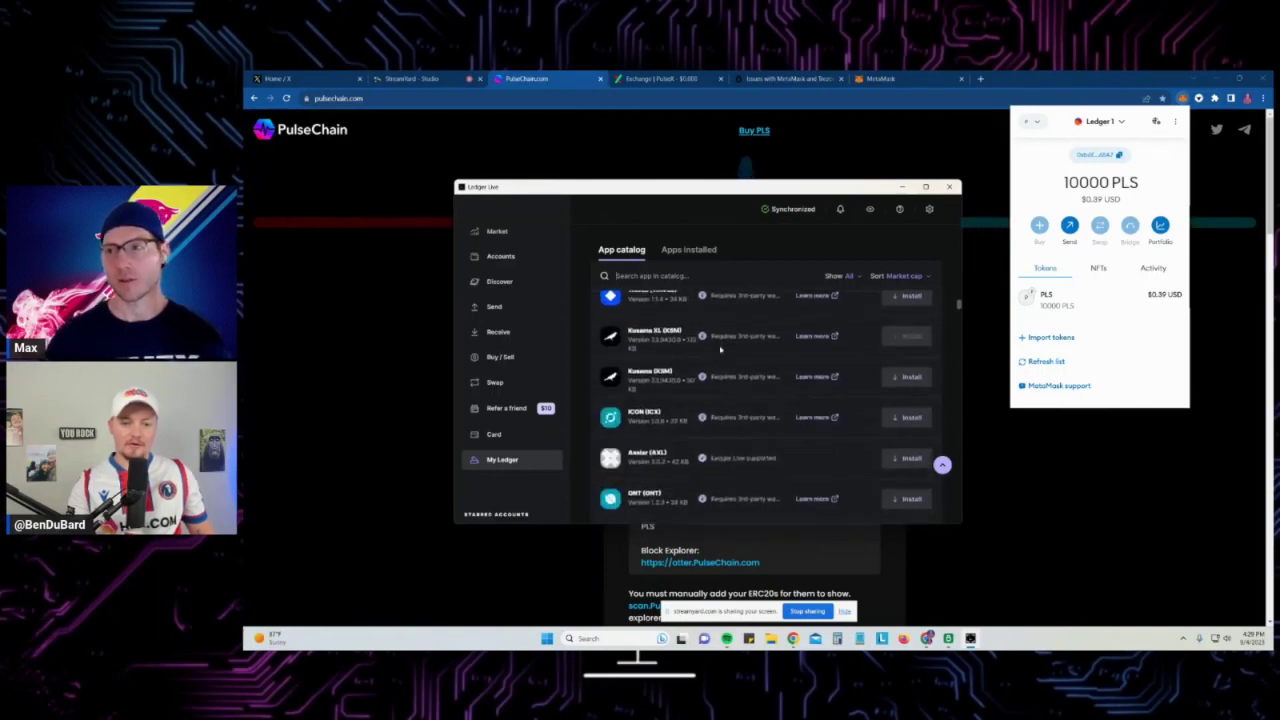
pyautogui.click(684, 283)
pyautogui.write('p')
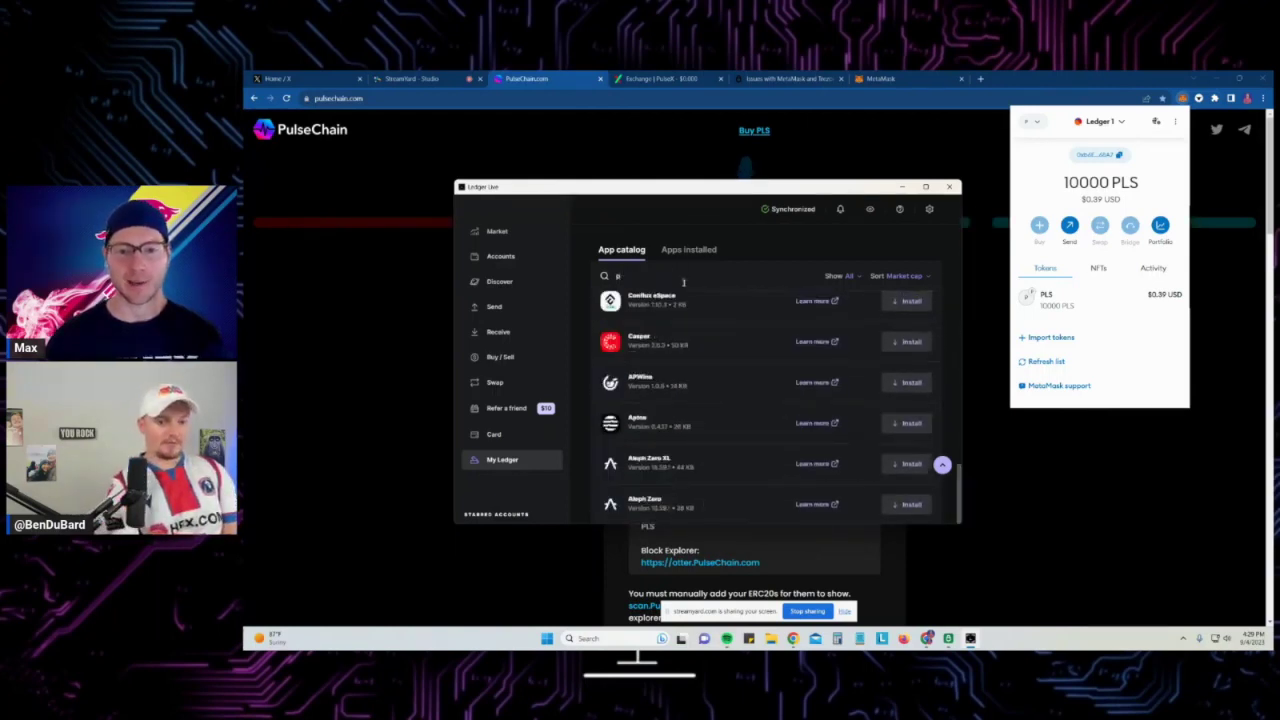
pyautogui.write('ulse')
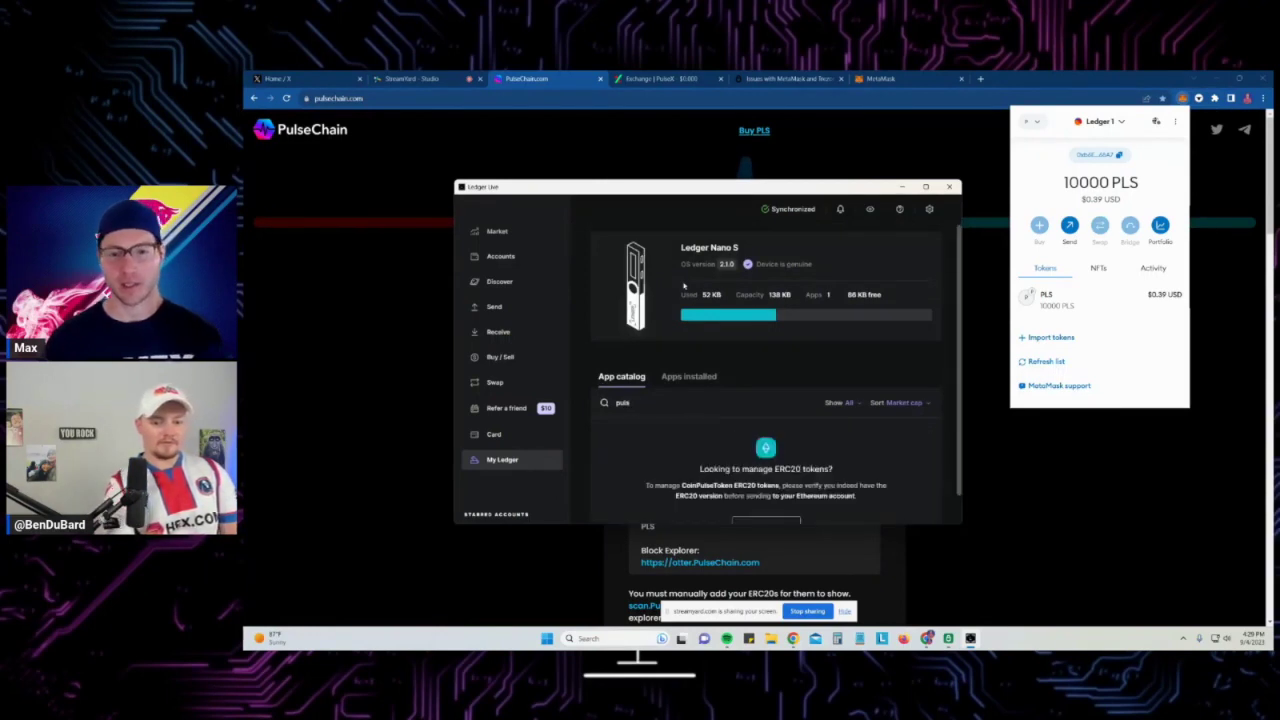
pyautogui.press('BackSpace')
pyautogui.press('BackSpace')
pyautogui.press('BackSpace')
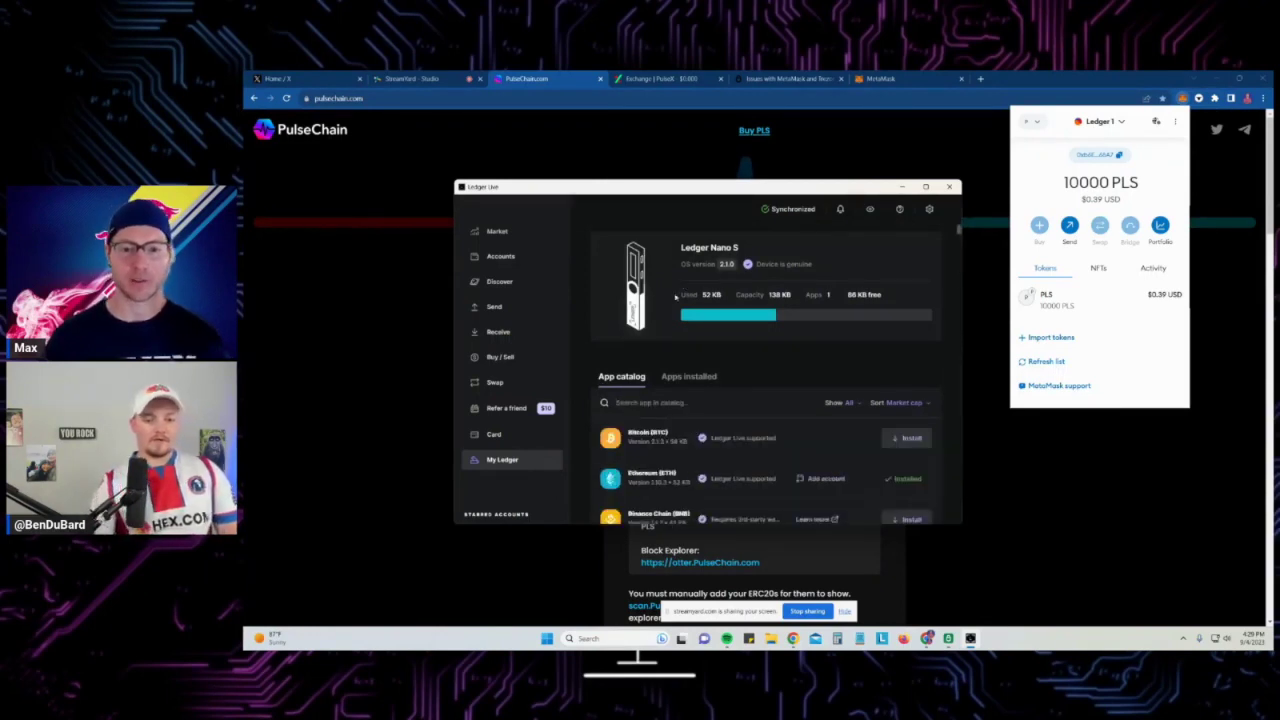
pyautogui.press('BackSpace')
pyautogui.scroll(-2, 767, 430)
pyautogui.scroll(-1, 767, 430)
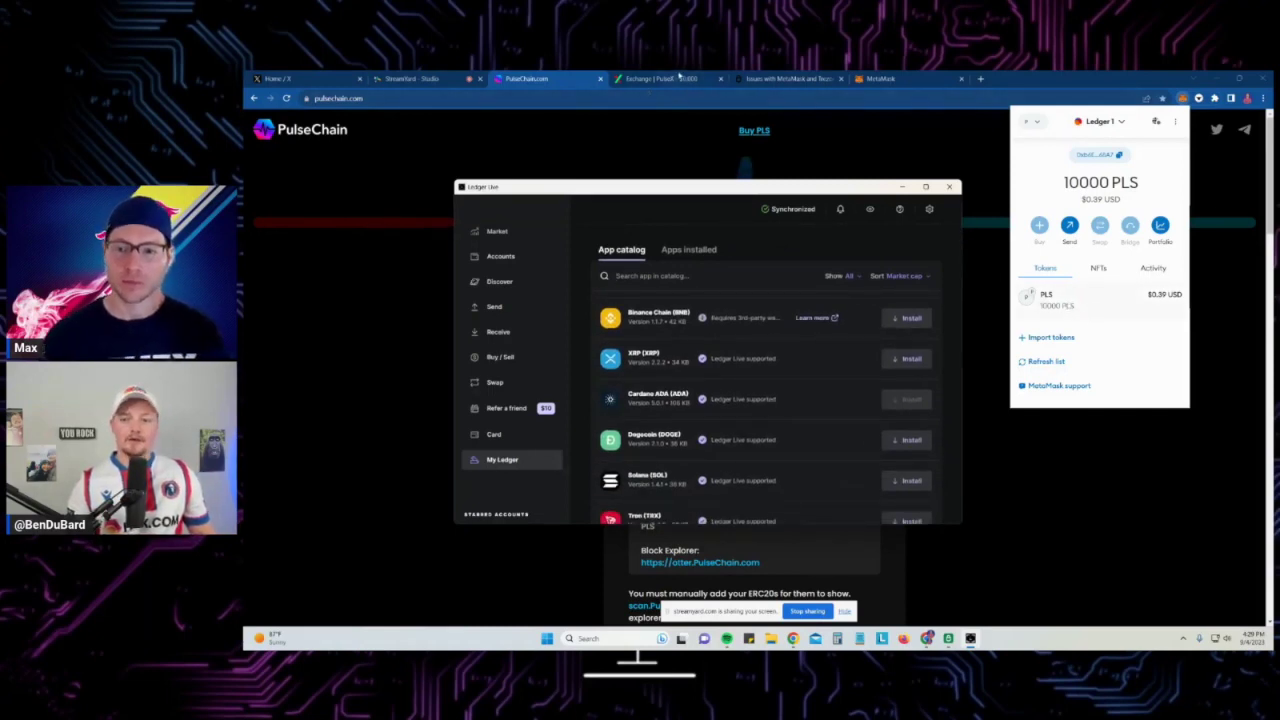
pyautogui.click(679, 77)
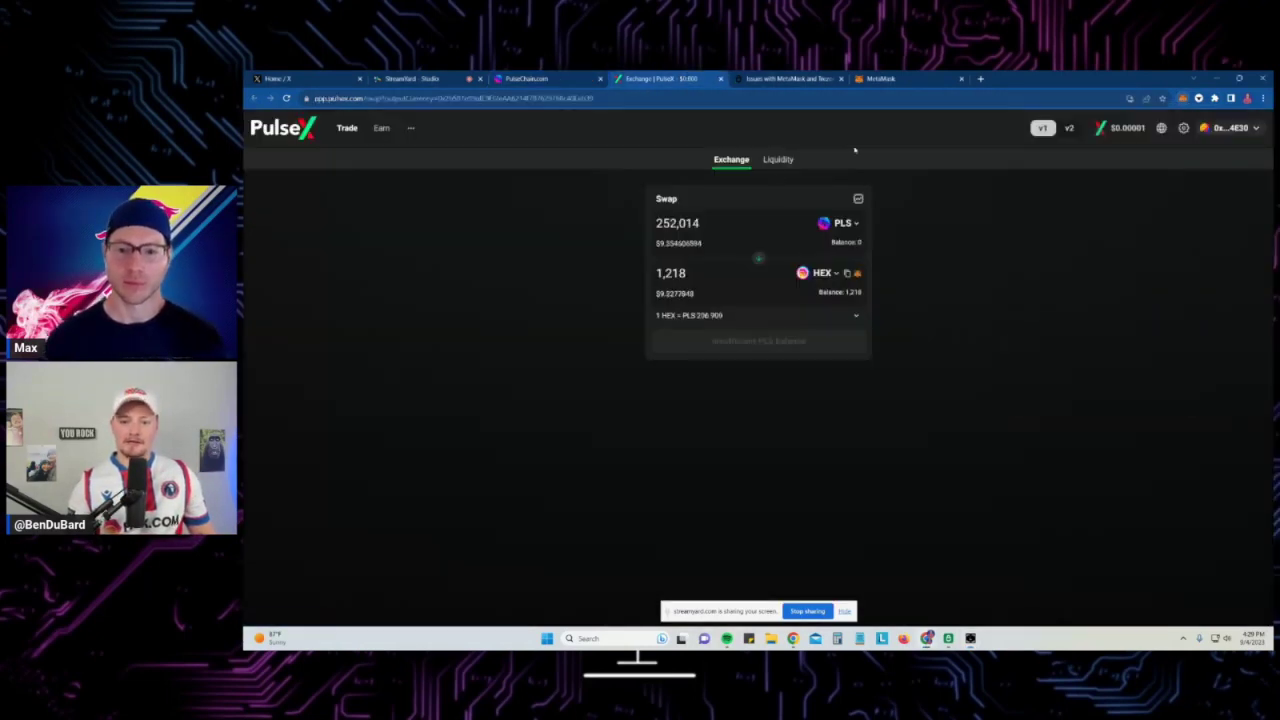
# Disconnect the wallet from PulseX and check the account in MetaMask
pyautogui.click(1230, 128)
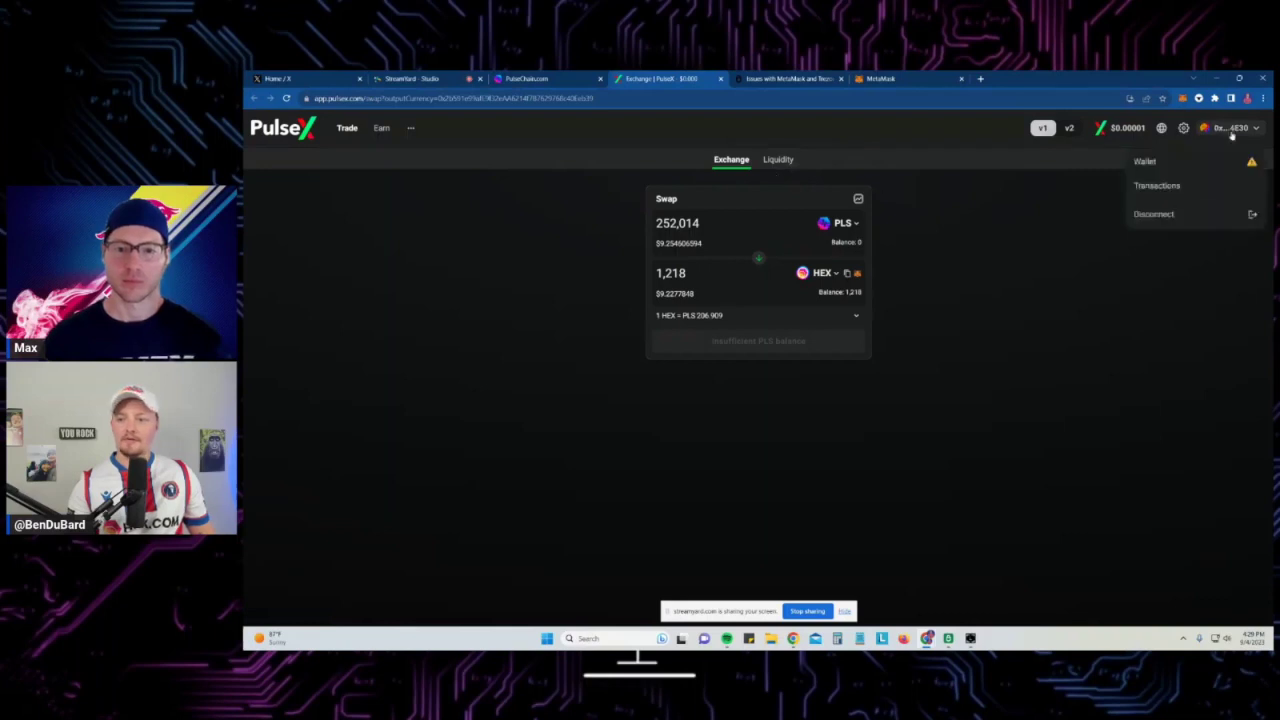
pyautogui.click(1183, 214)
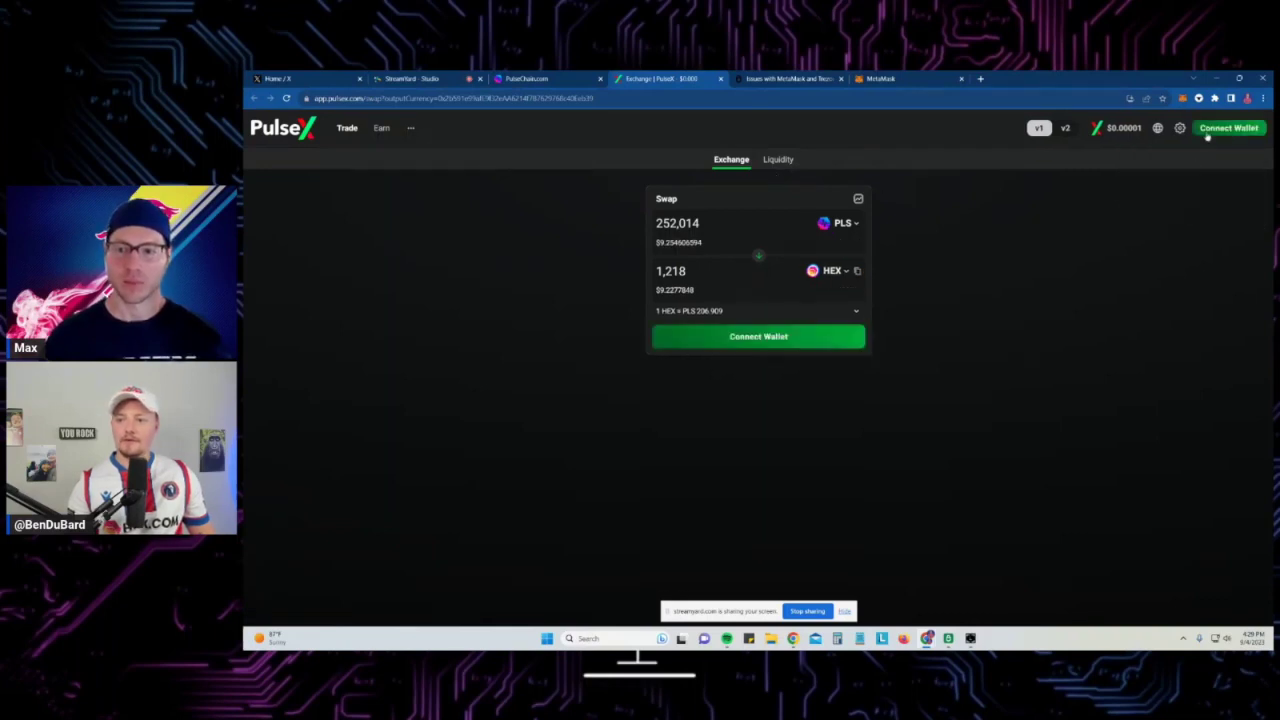
pyautogui.click(1210, 129)
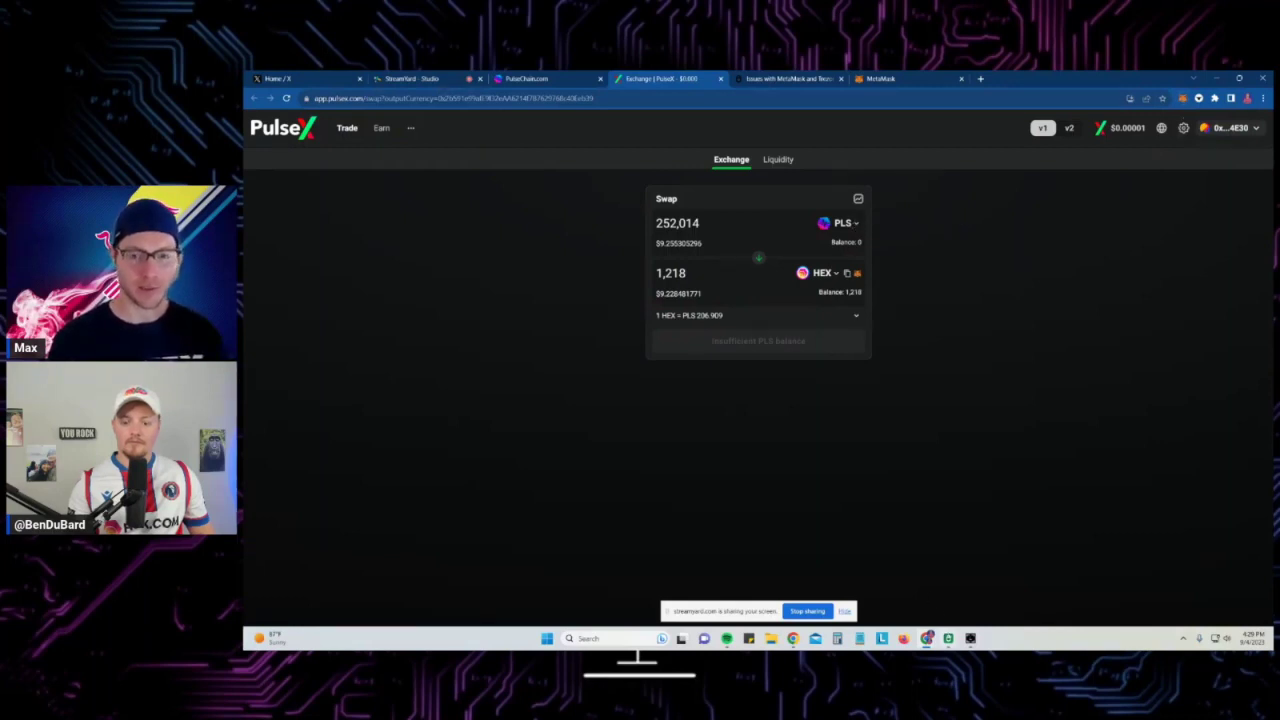
pyautogui.moveTo(966, 645)
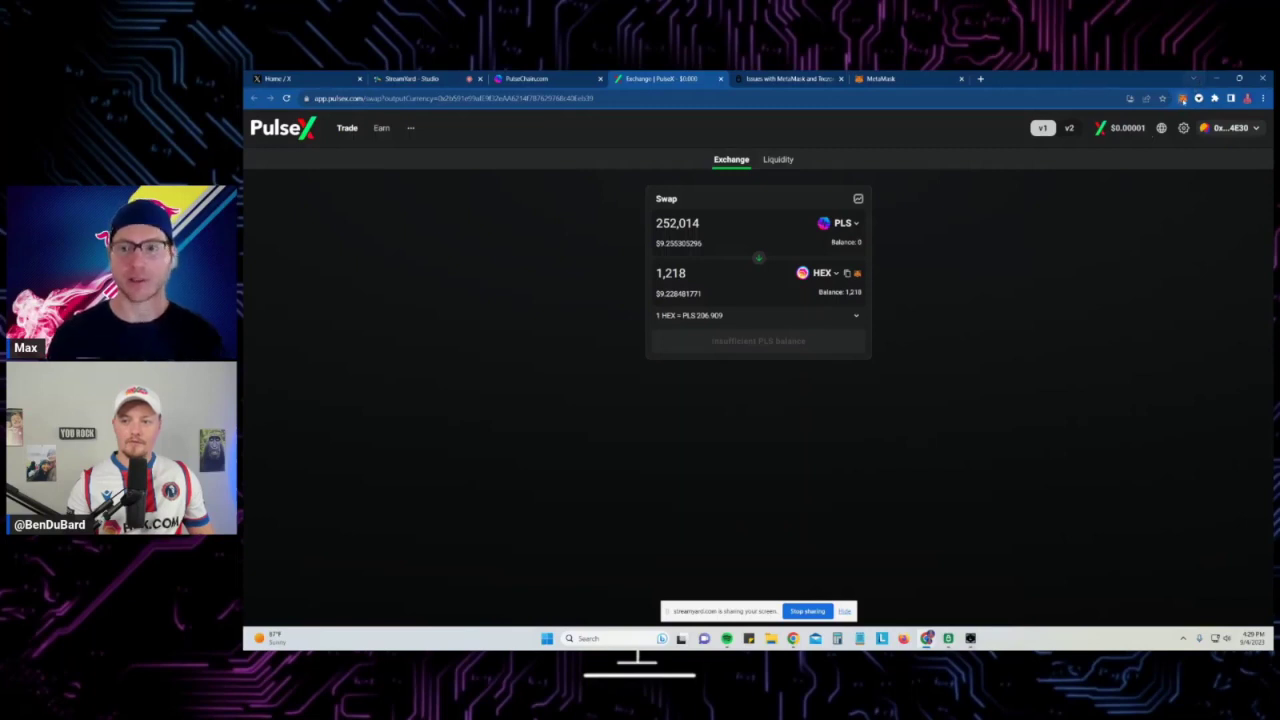
pyautogui.click(1183, 98)
pyautogui.click(1222, 203)
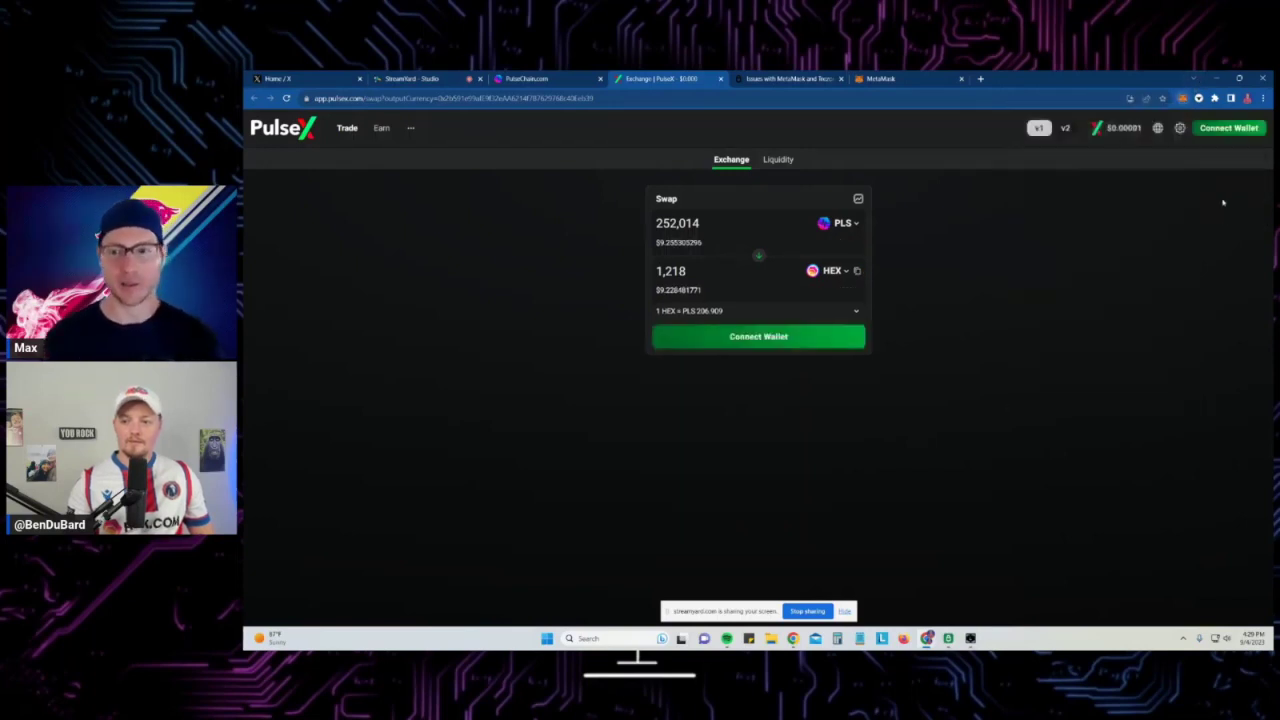
# Dismiss PulseX's wallet choice, close the PulseX tab and return to PulseChain.com
pyautogui.click(1224, 130)
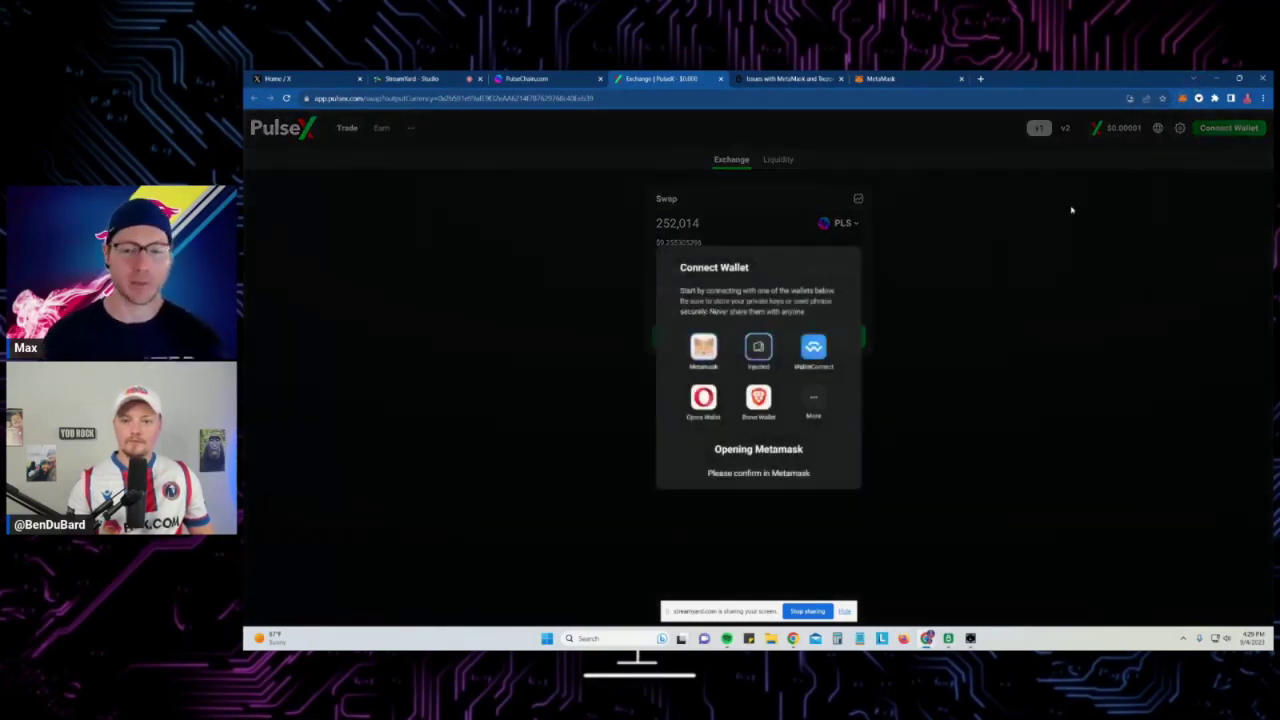
pyautogui.click(1071, 209)
pyautogui.click(719, 78)
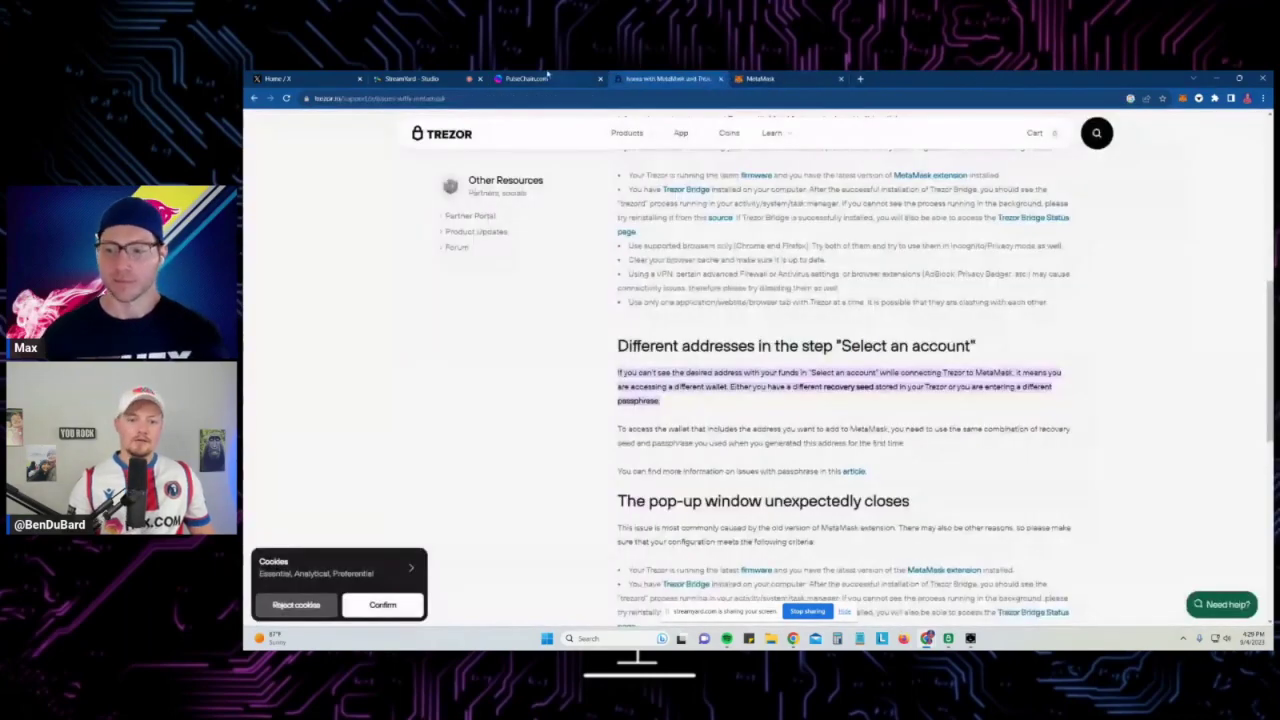
pyautogui.click(527, 78)
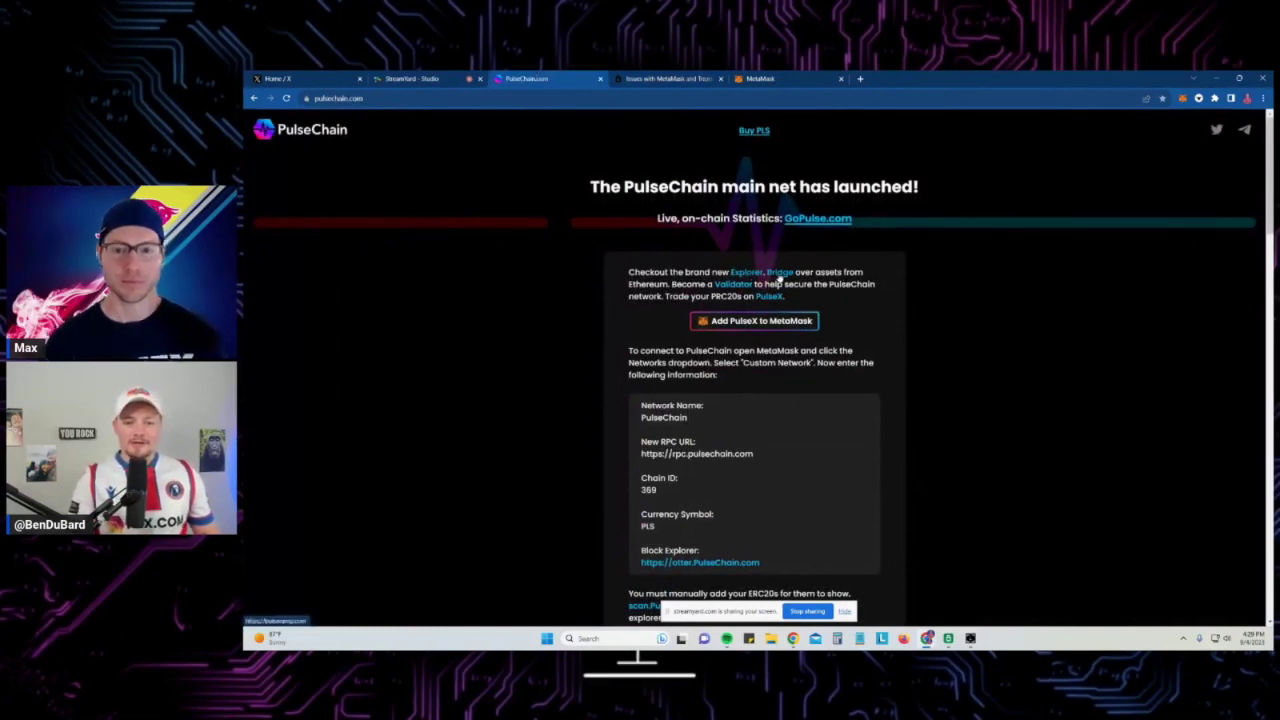
# Open PulseX, connect the Ledger 1 MetaMask account, and enter 100 PLS to swap for PLSX
pyautogui.click(774, 297)
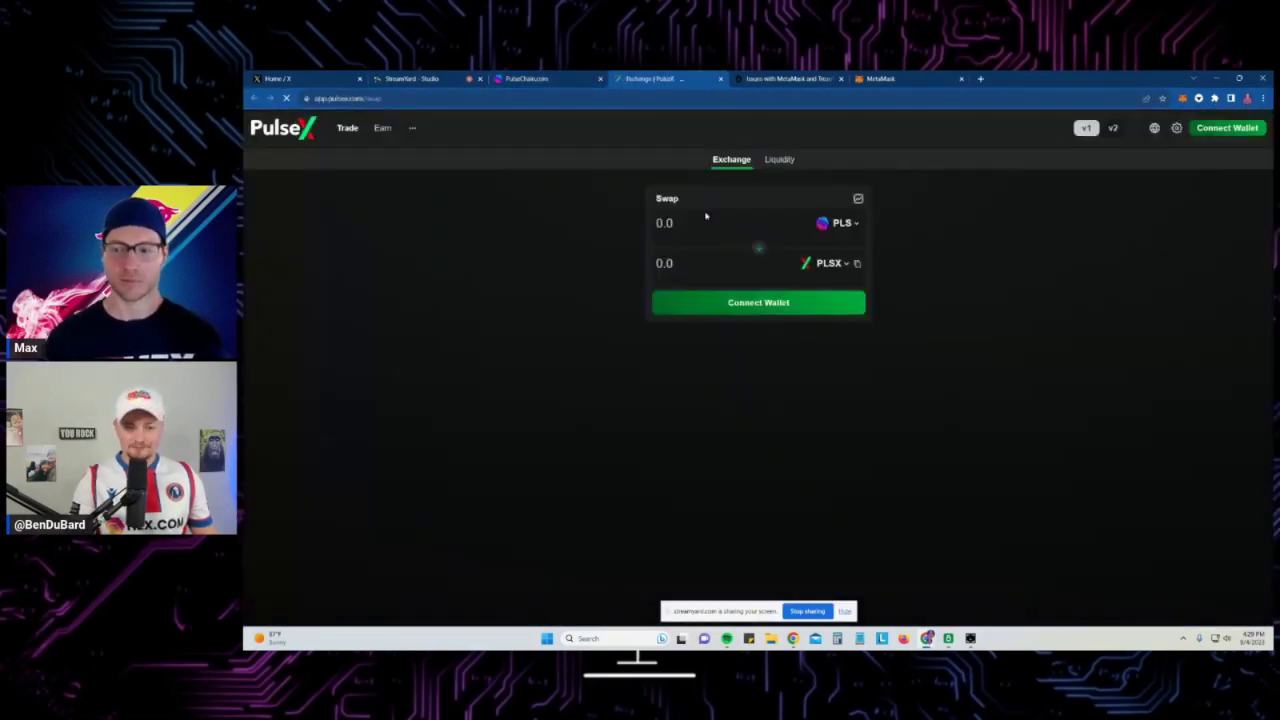
pyautogui.click(1229, 128)
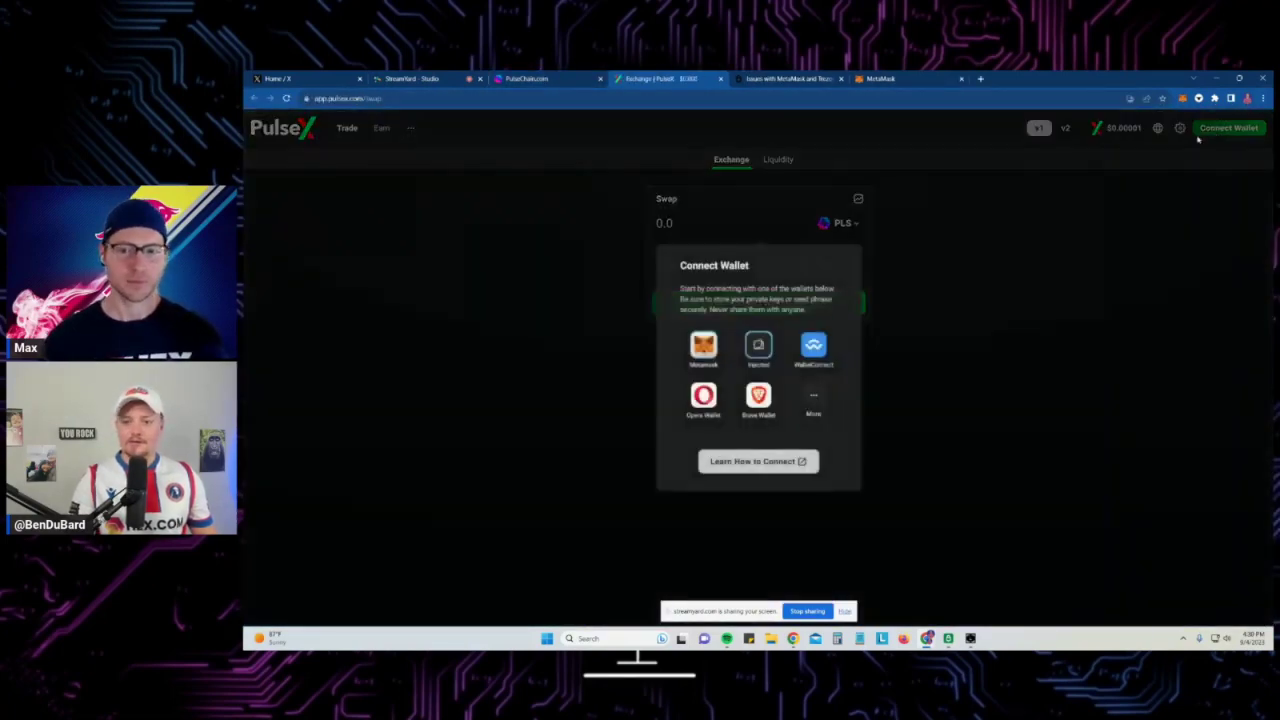
pyautogui.click(704, 348)
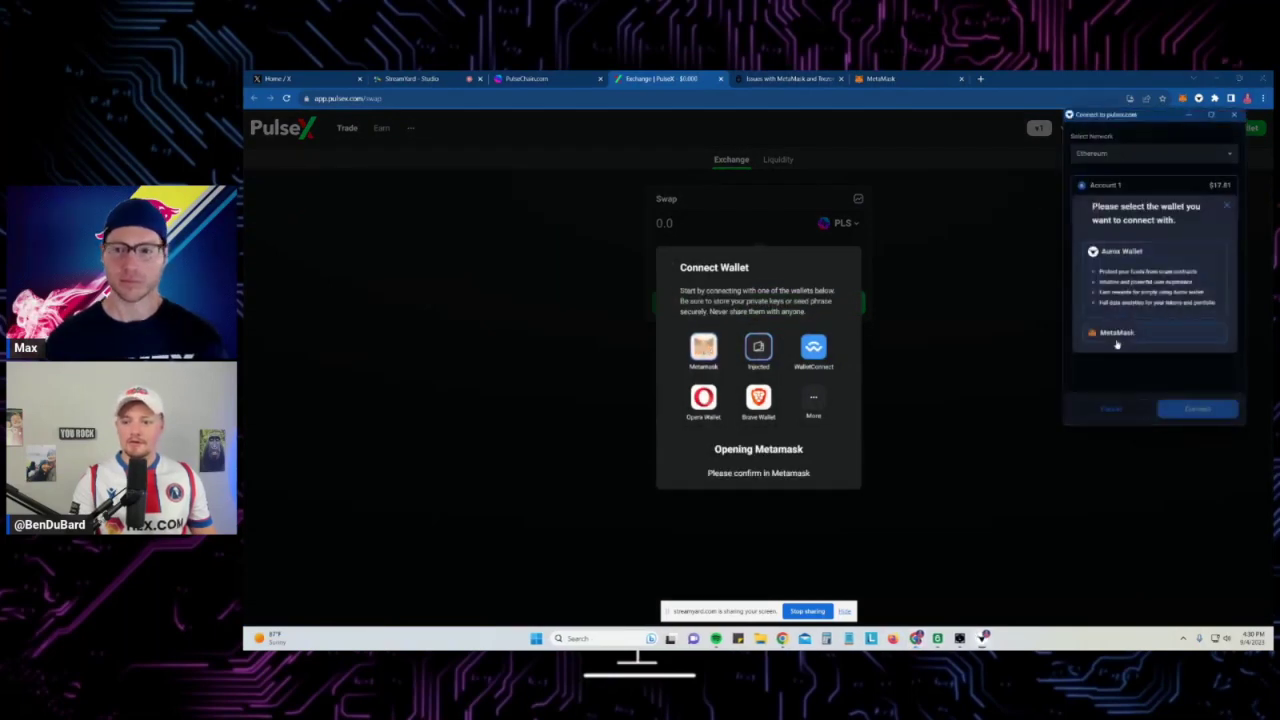
pyautogui.click(1096, 334)
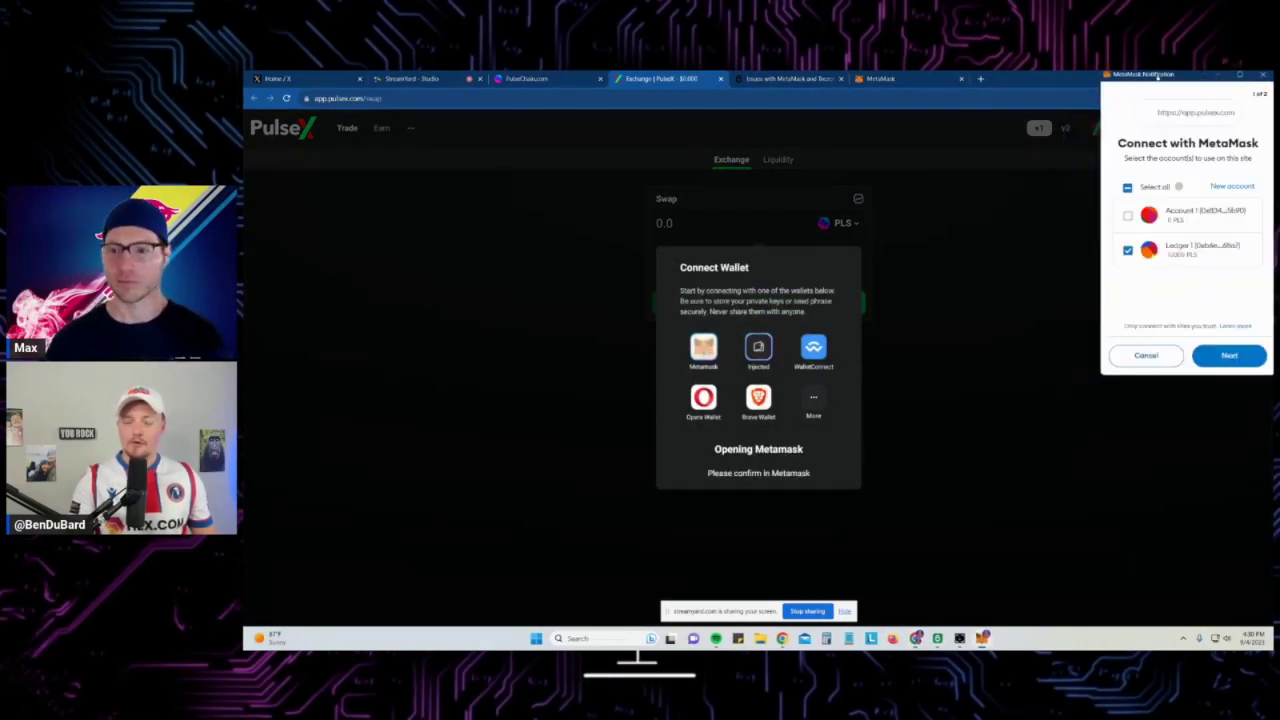
pyautogui.click(1229, 355)
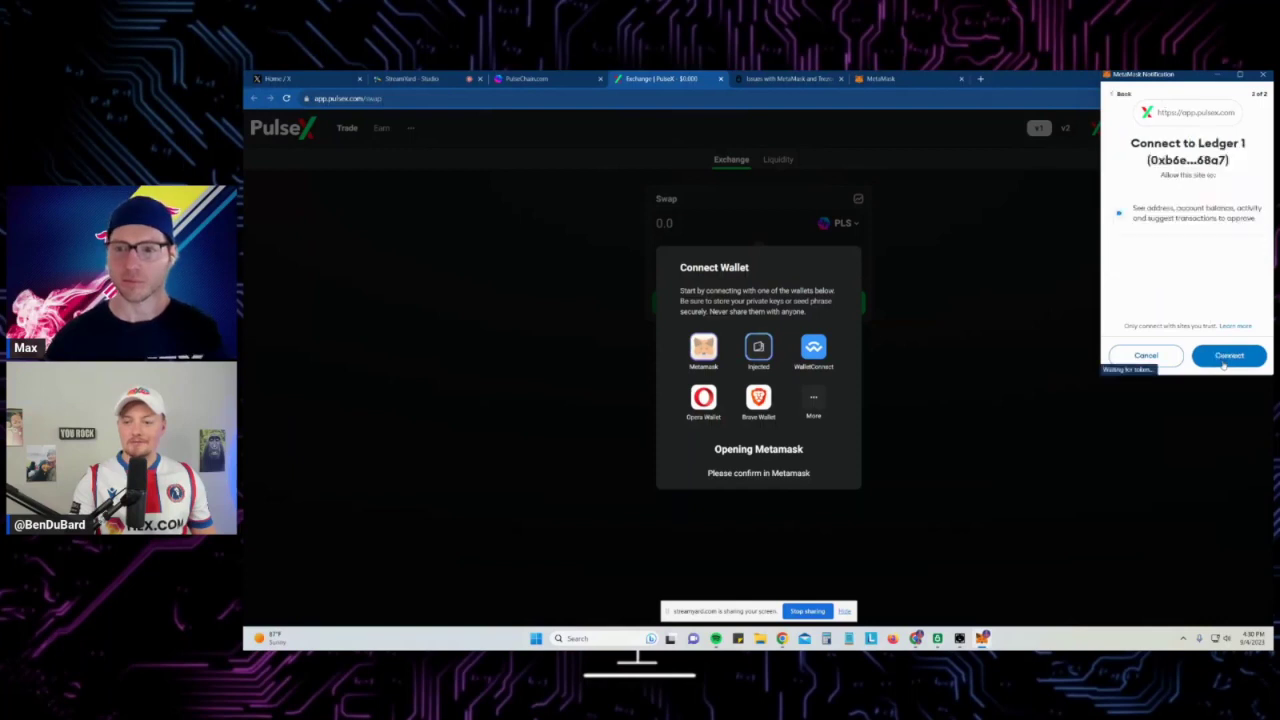
pyautogui.click(1229, 355)
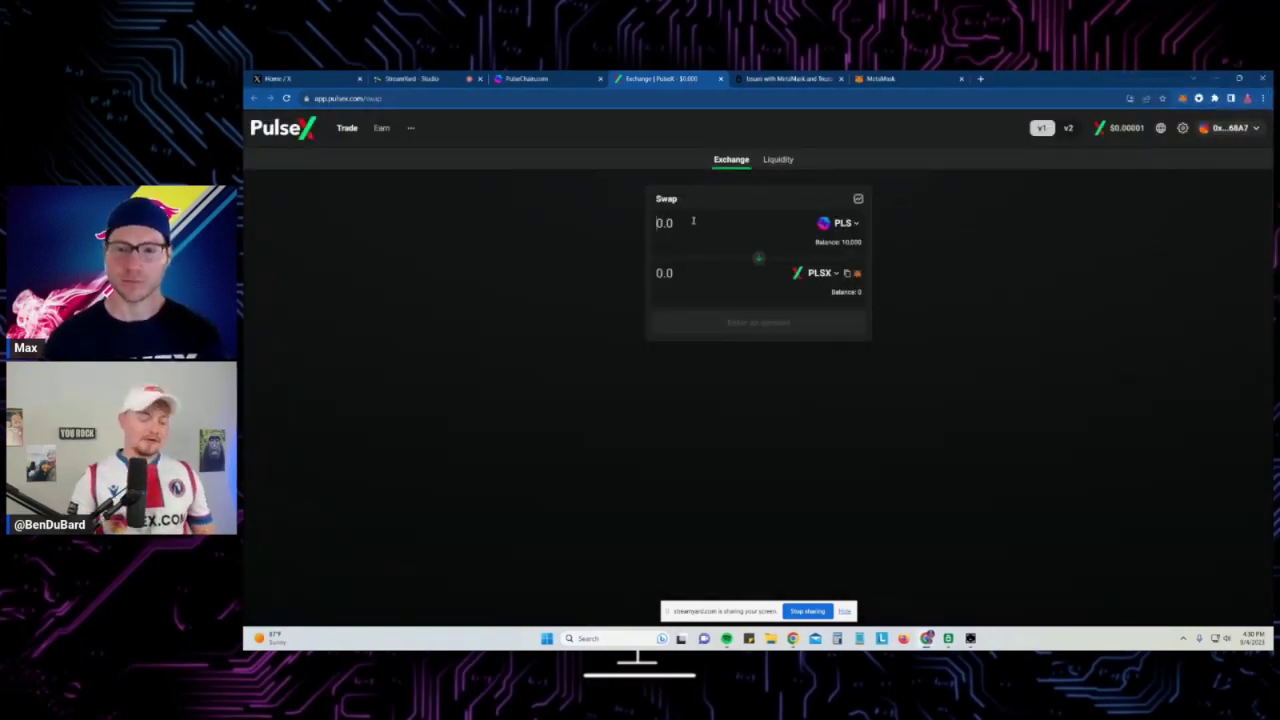
pyautogui.write('100')
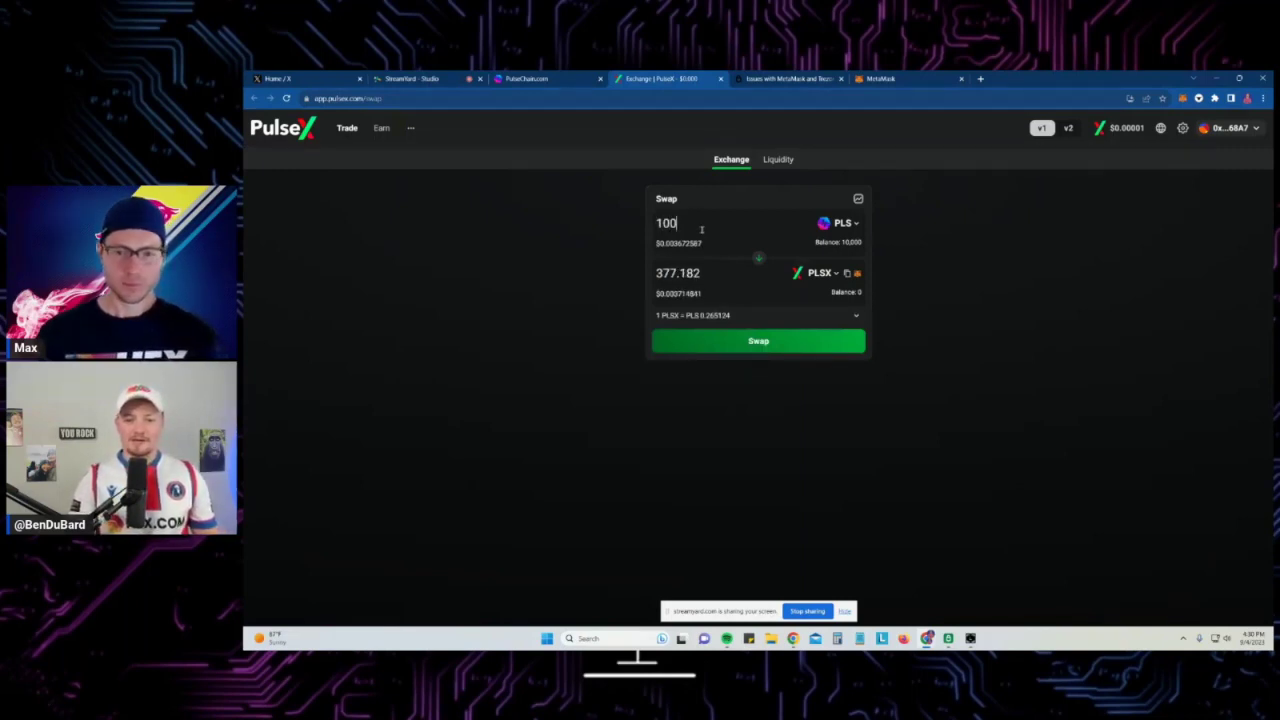
# Submit the 100 PLS to PLSX swap and confirm it in MetaMask; it fails over blind signing
pyautogui.click(760, 342)
pyautogui.click(760, 468)
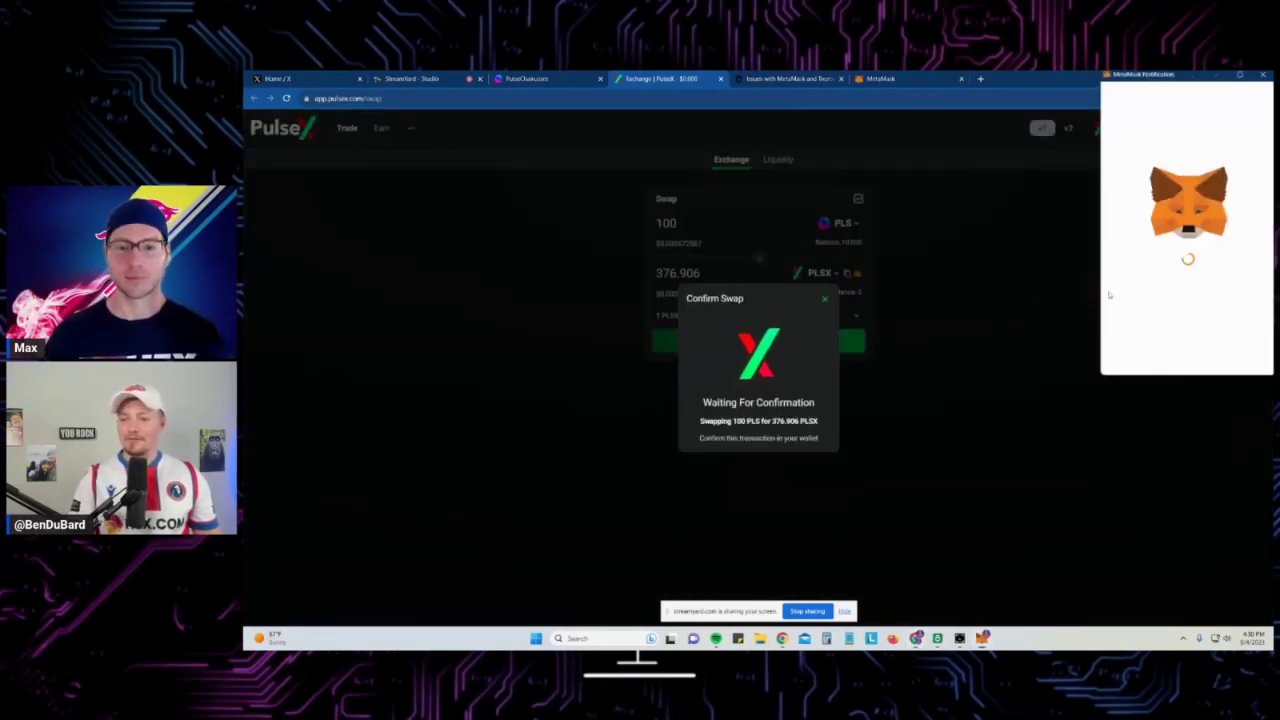
pyautogui.scroll(-3, 1159, 298)
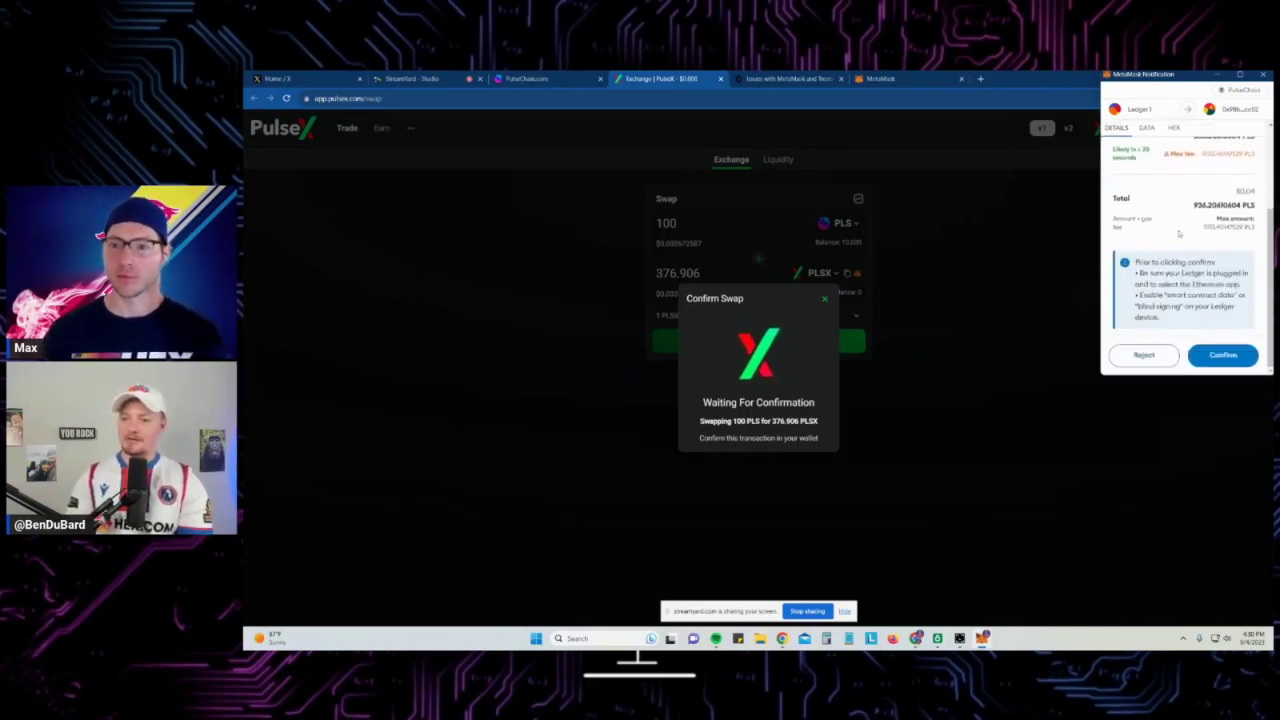
pyautogui.click(1209, 360)
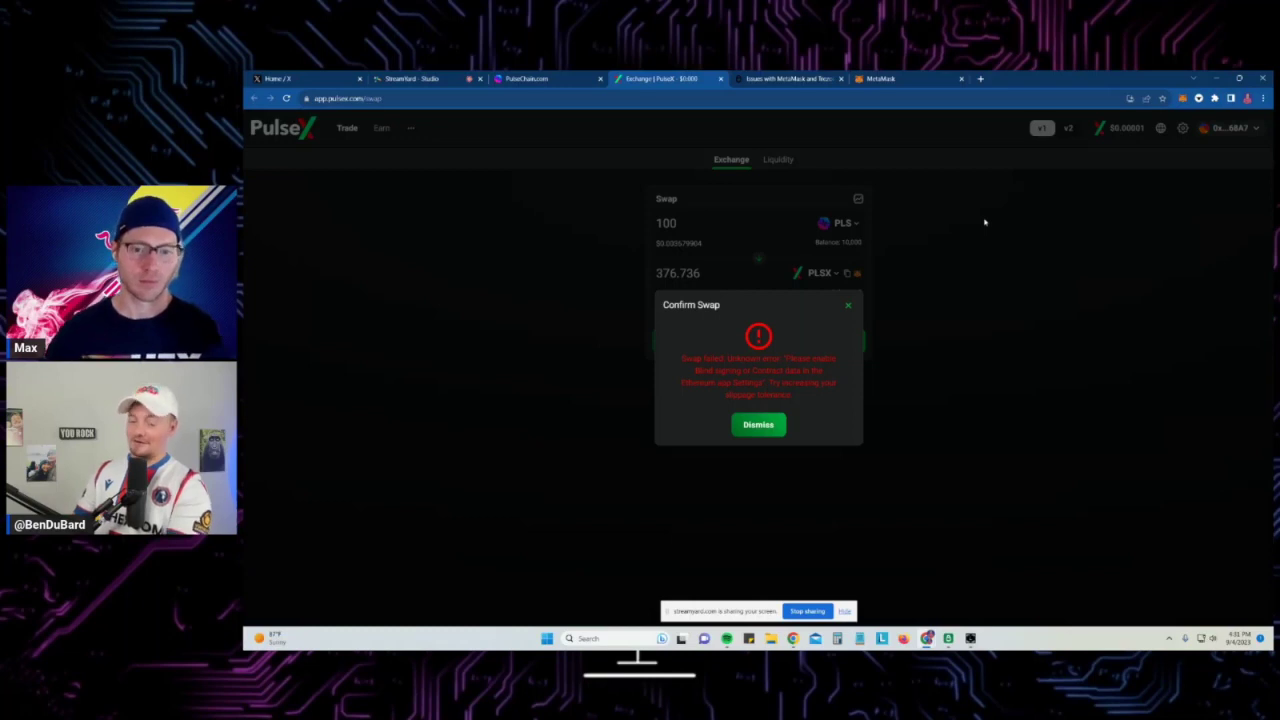
# Dismiss the Swap failed error, returning to the 100 PLS to PLSX swap form
pyautogui.click(772, 427)
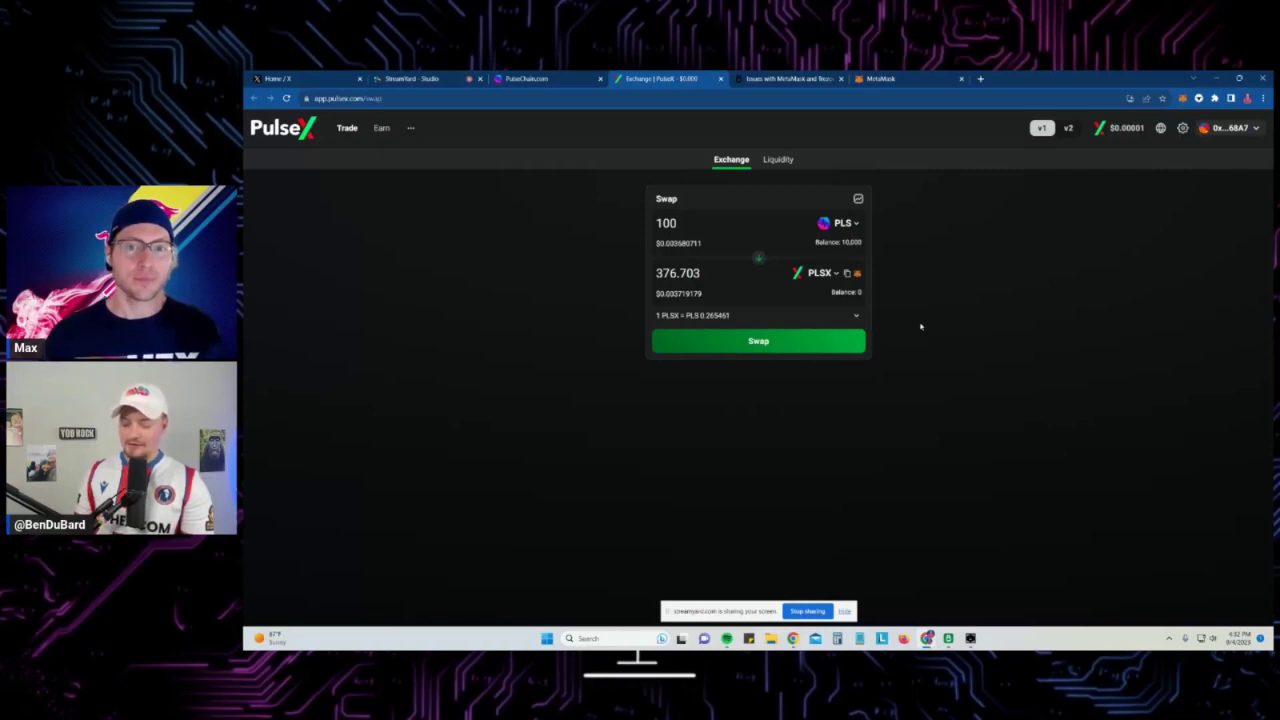
# Resubmit the 100 PLS to PLSX swap and confirm it in MetaMask until Transaction Submitted
pyautogui.click(840, 346)
pyautogui.click(800, 466)
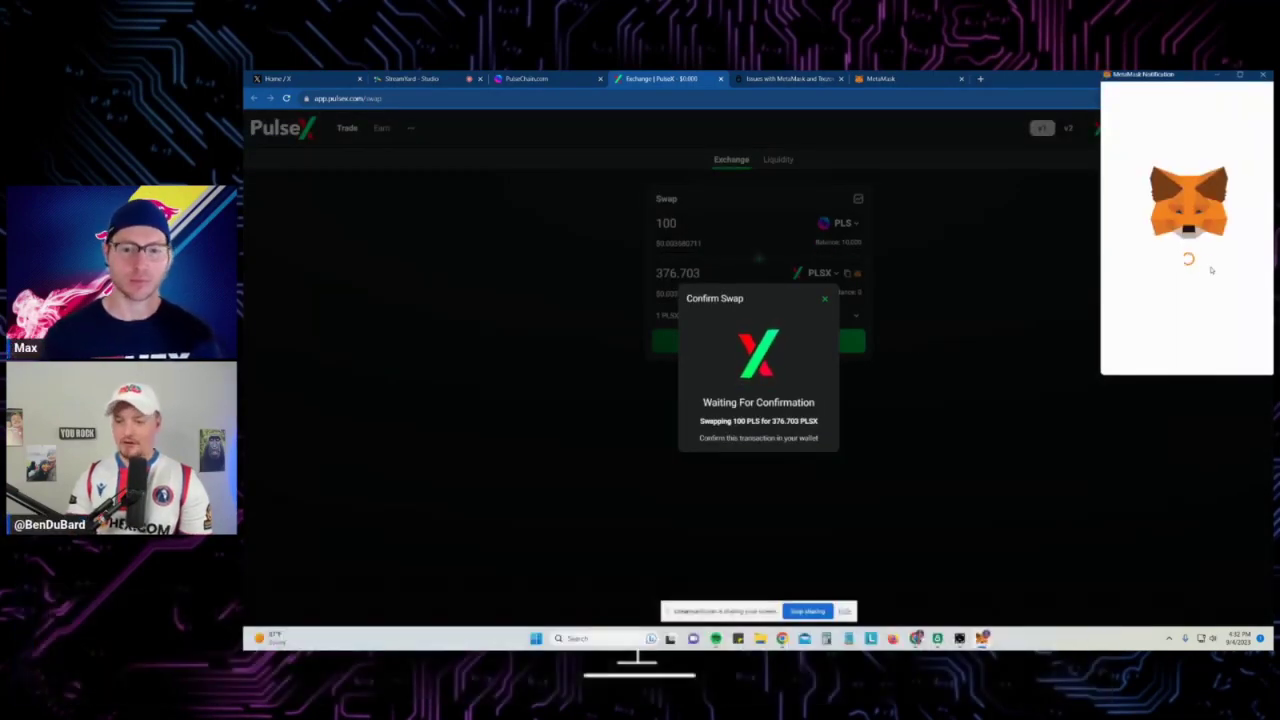
pyautogui.scroll(-5, 1209, 287)
pyautogui.click(1222, 358)
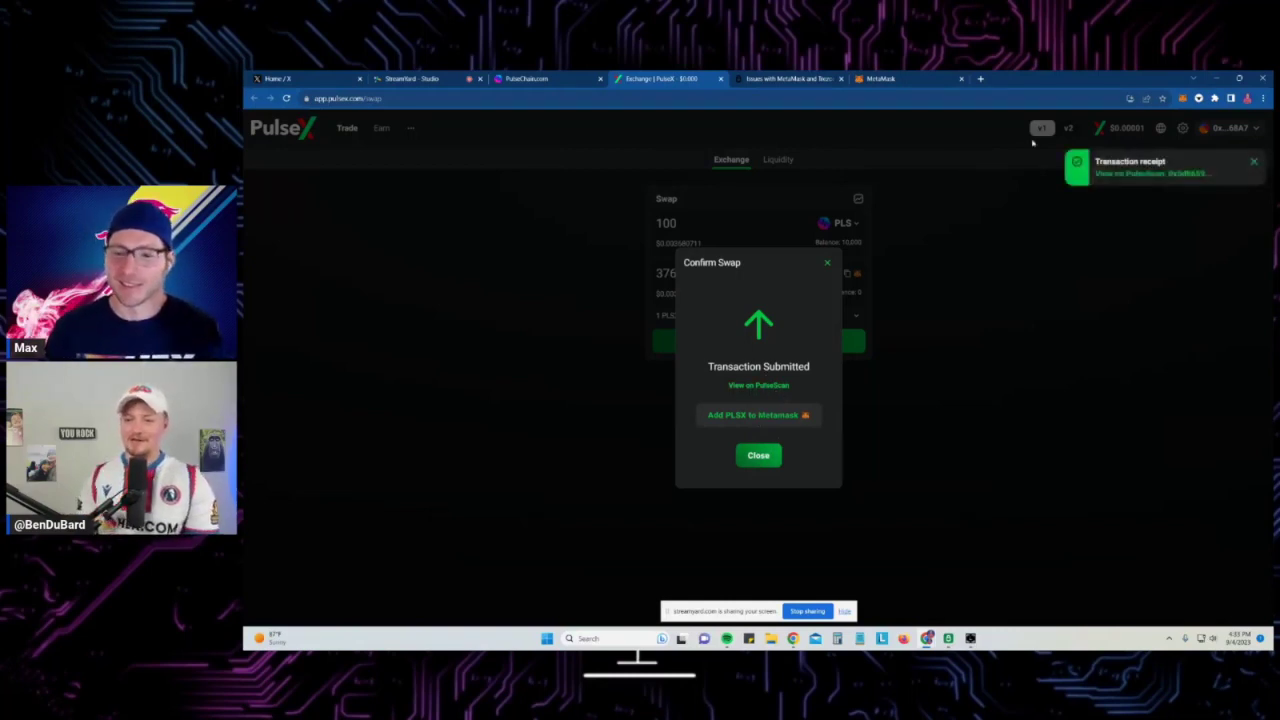
# Add the PLSX token to MetaMask, check the wallet, and dismiss the transaction-submitted notice
pyautogui.click(768, 416)
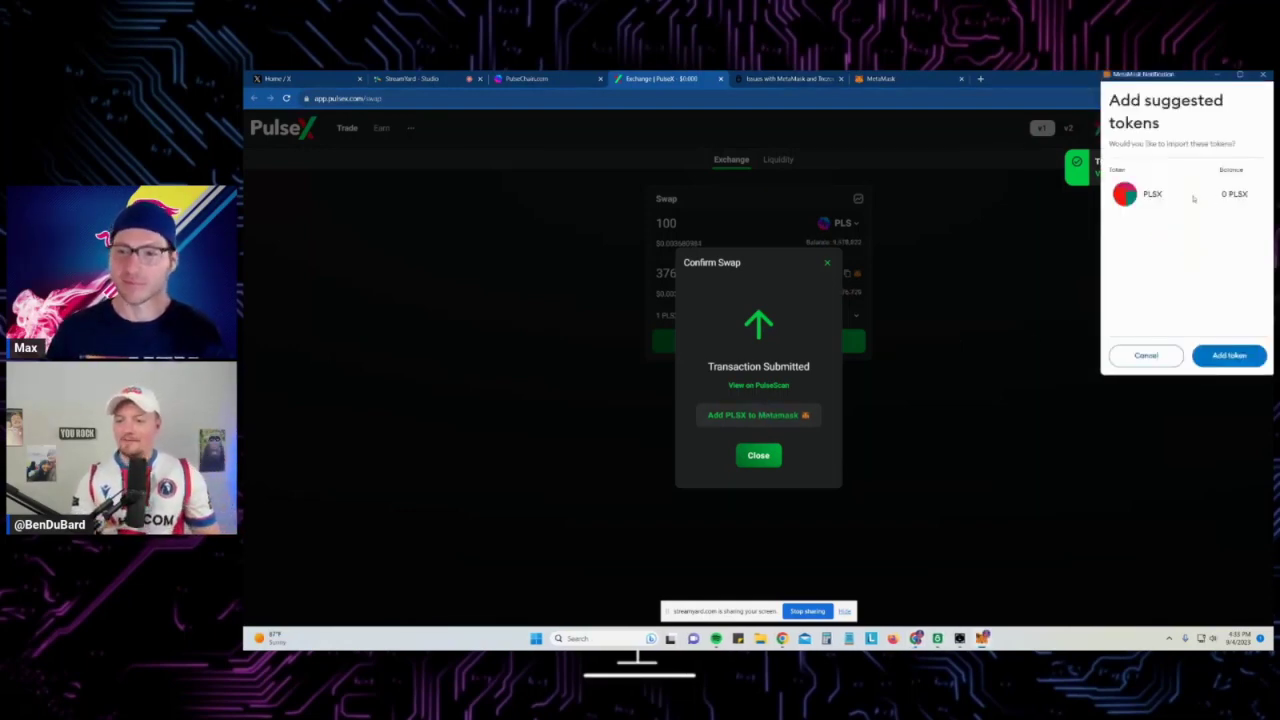
pyautogui.click(1222, 355)
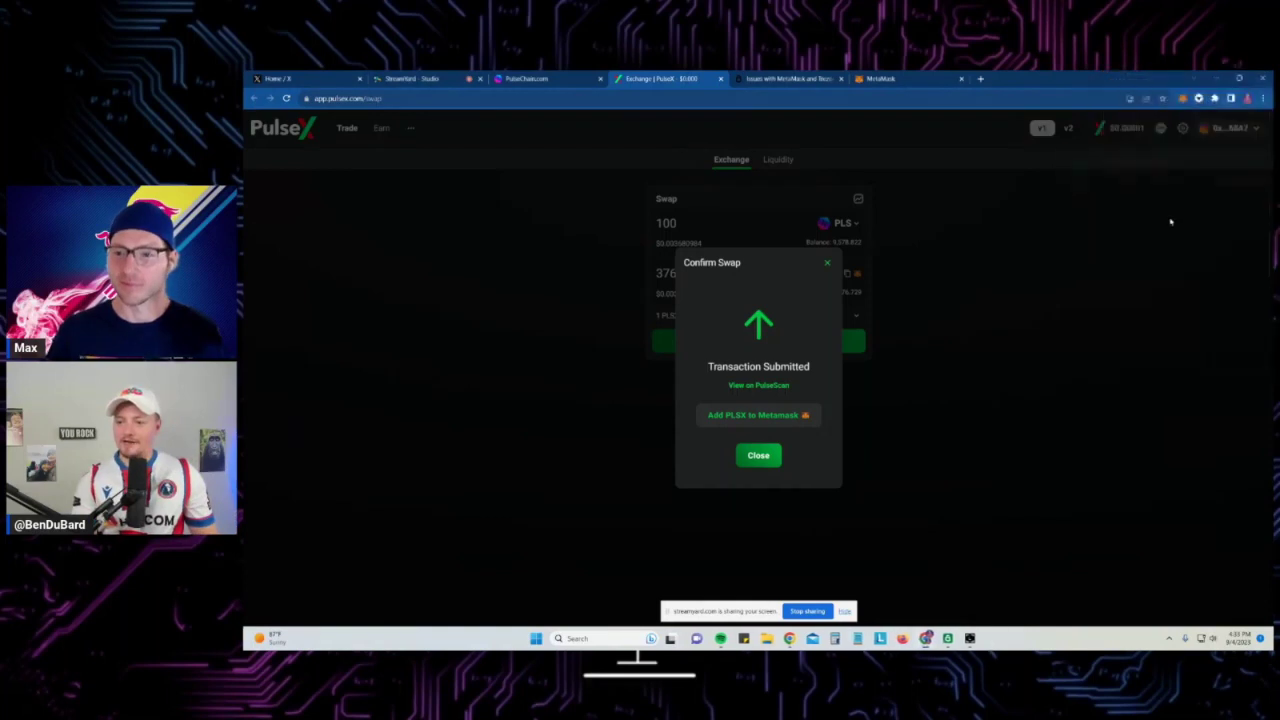
pyautogui.click(1183, 98)
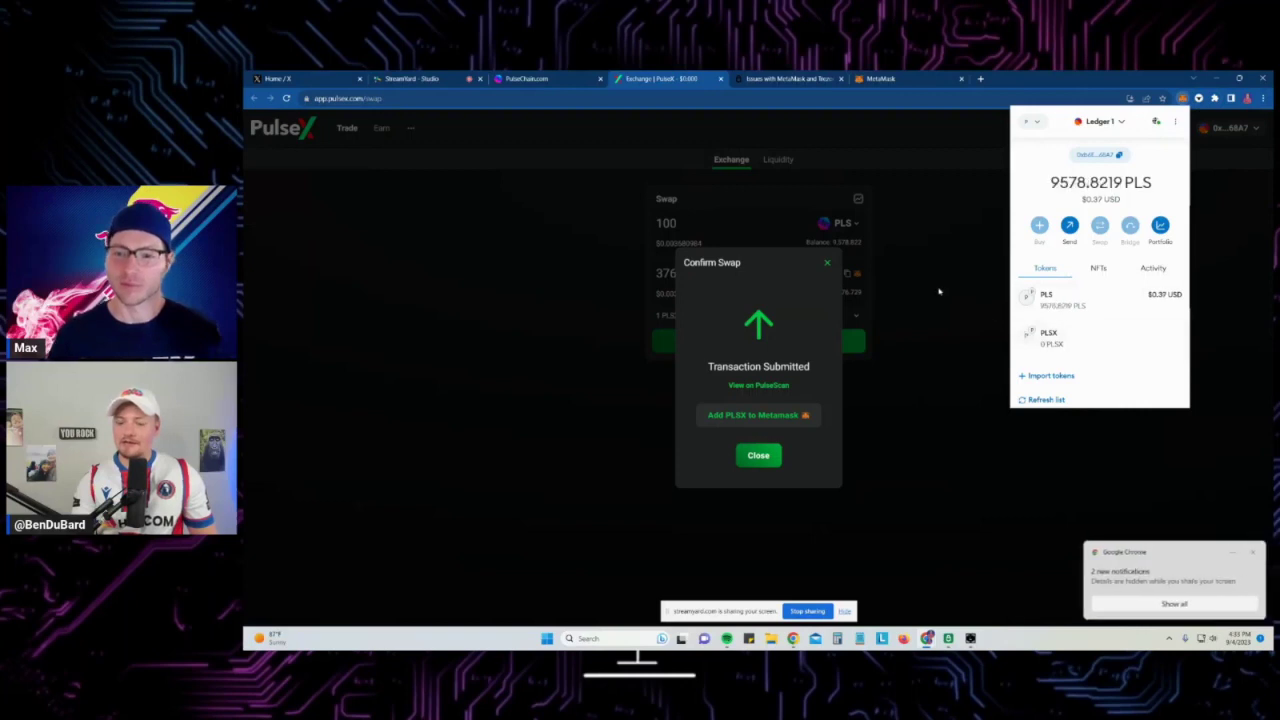
pyautogui.click(987, 320)
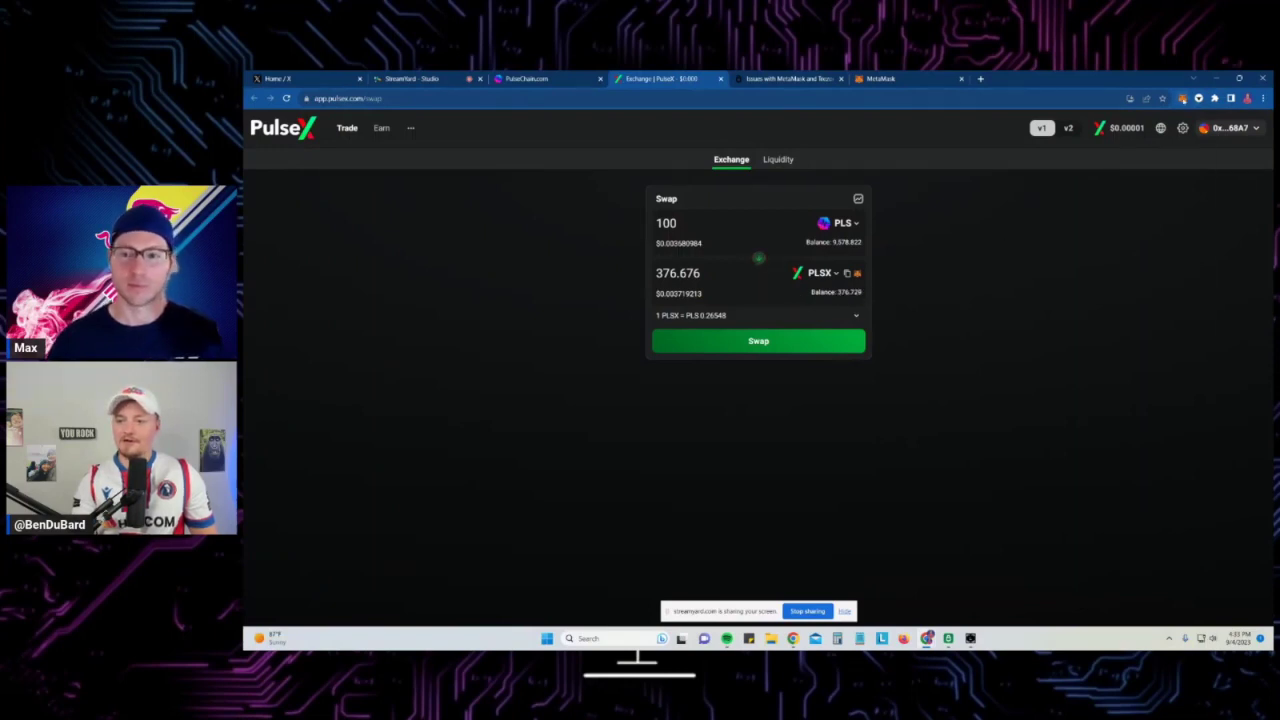
# Show the MetaMask Ledger 1 tokens: 9578.8219 PLS and 376.72868 PLSX
pyautogui.click(1182, 98)
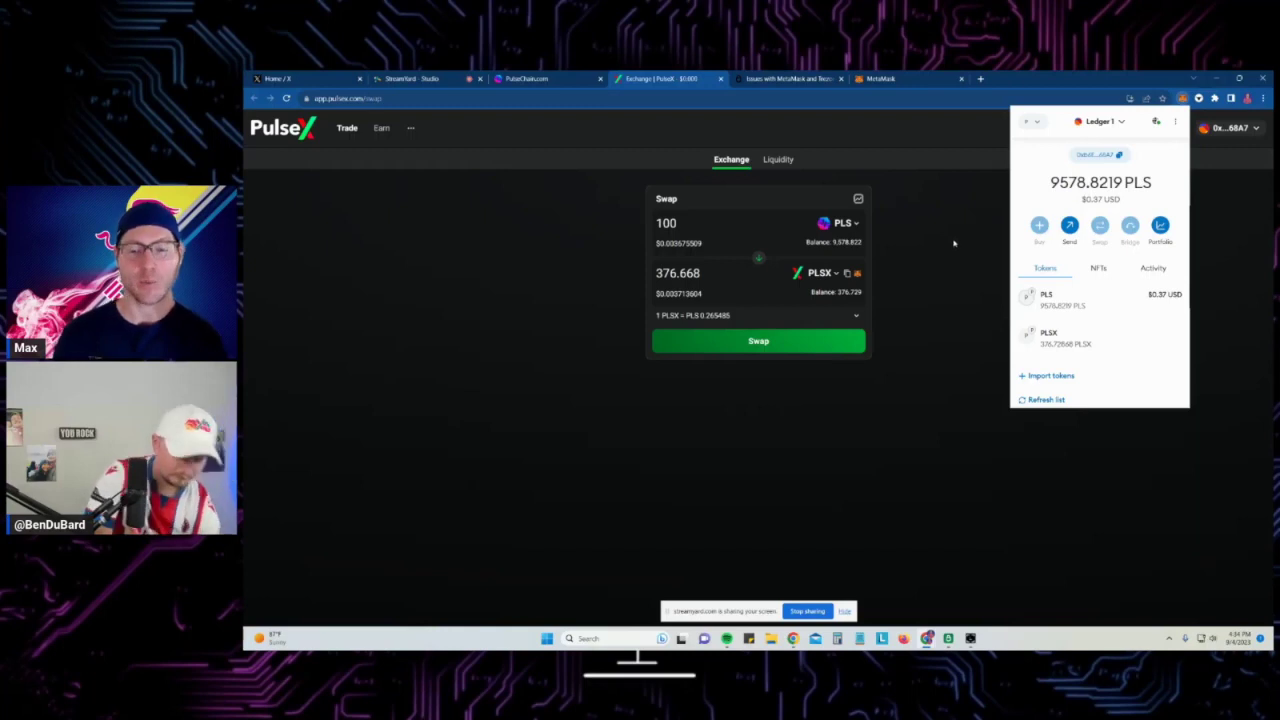
# Switch to Ledger Live and browse the Accounts, Market and Discover pages
pyautogui.click(970, 638)
pyautogui.click(497, 255)
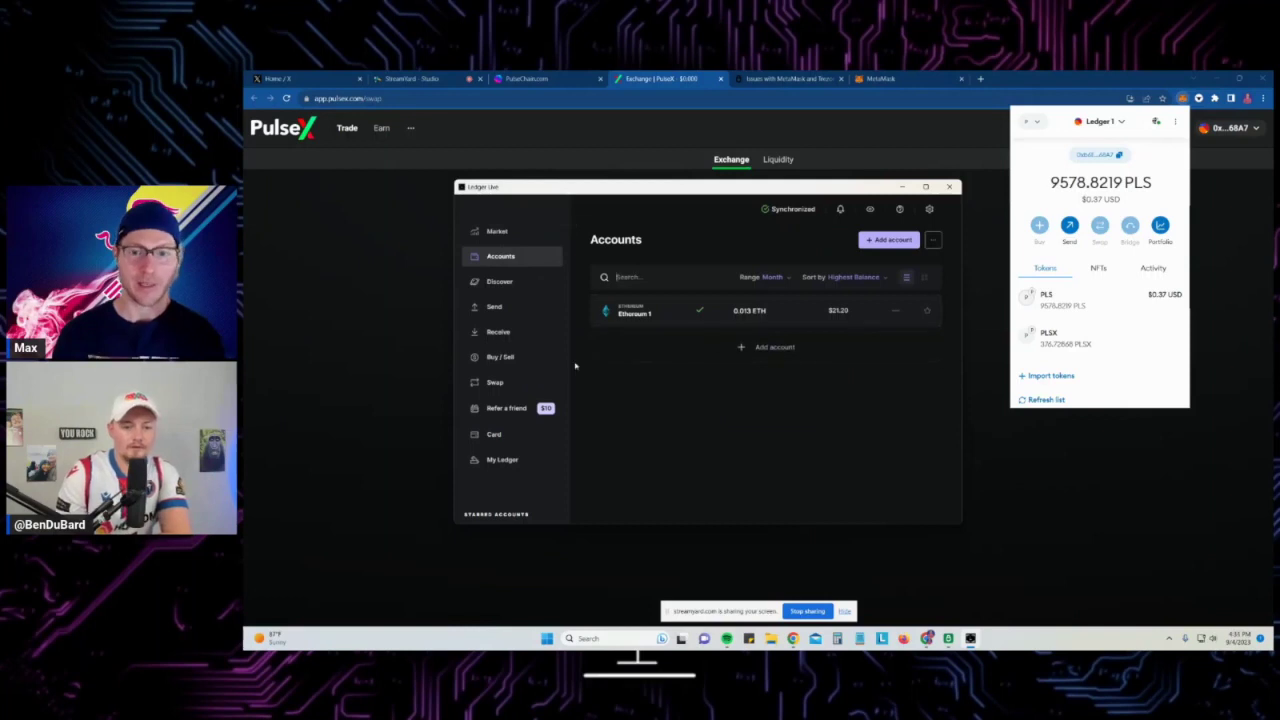
pyautogui.click(500, 233)
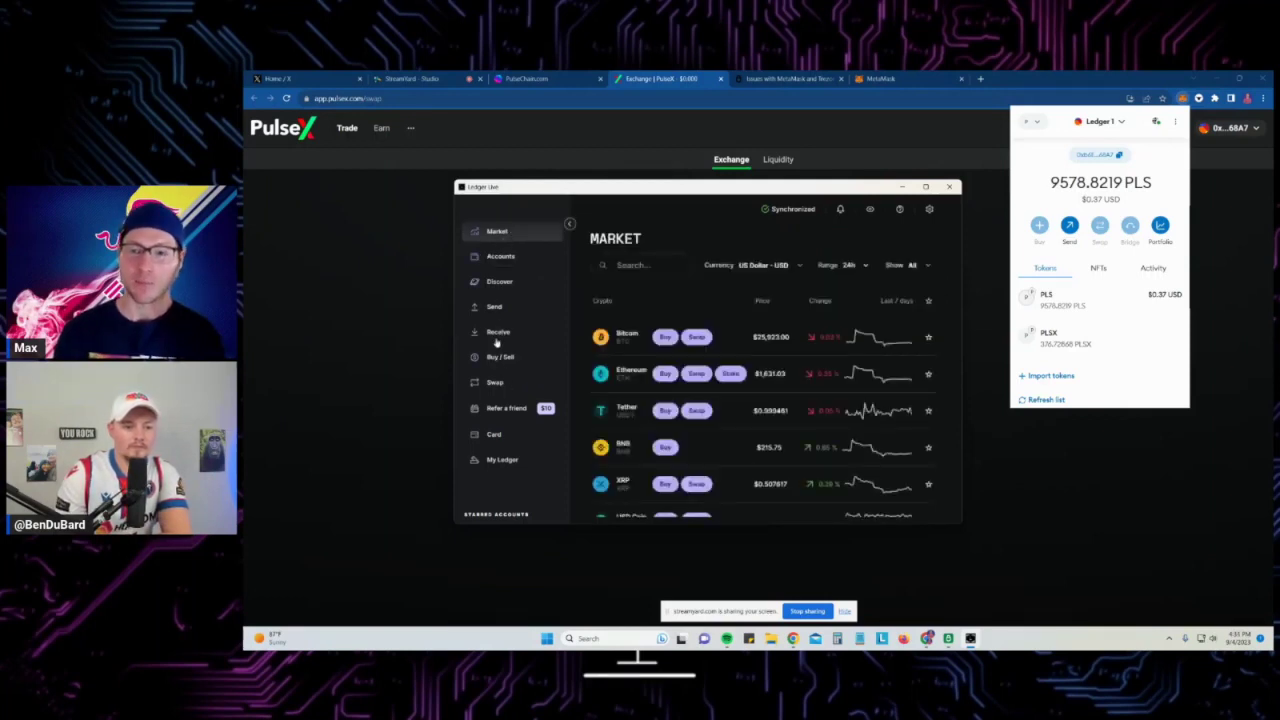
pyautogui.click(500, 257)
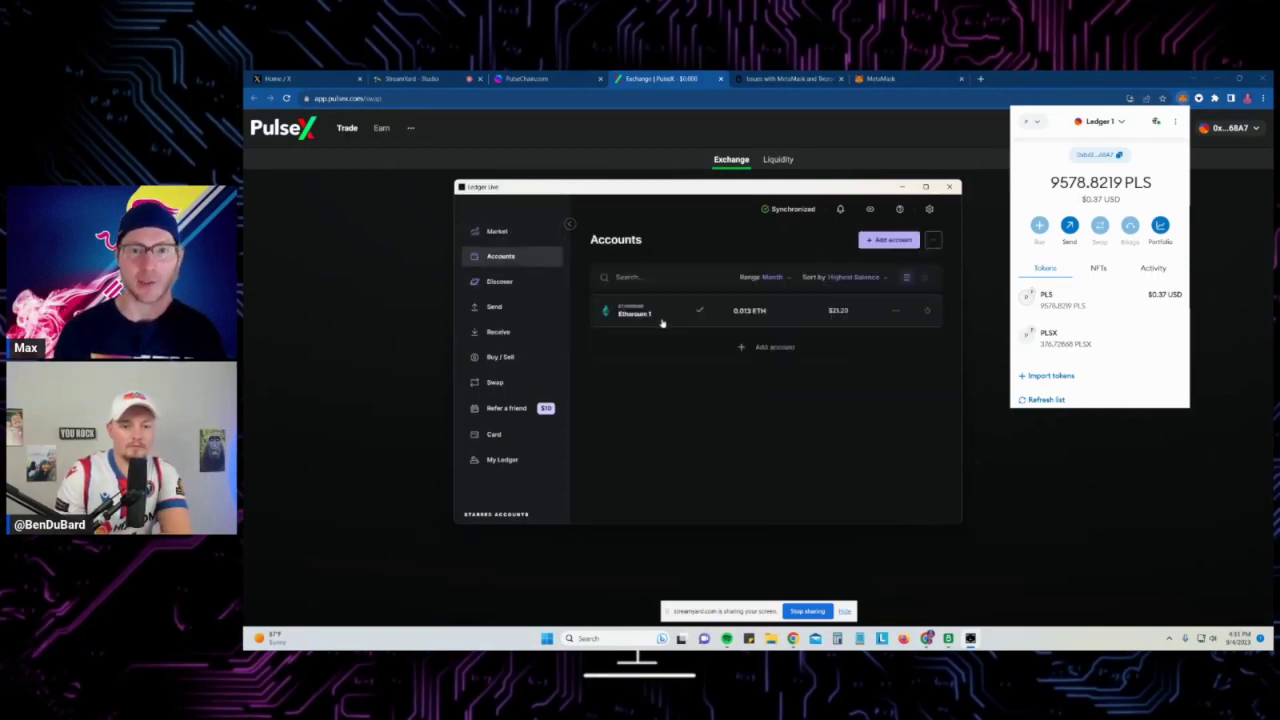
pyautogui.click(502, 283)
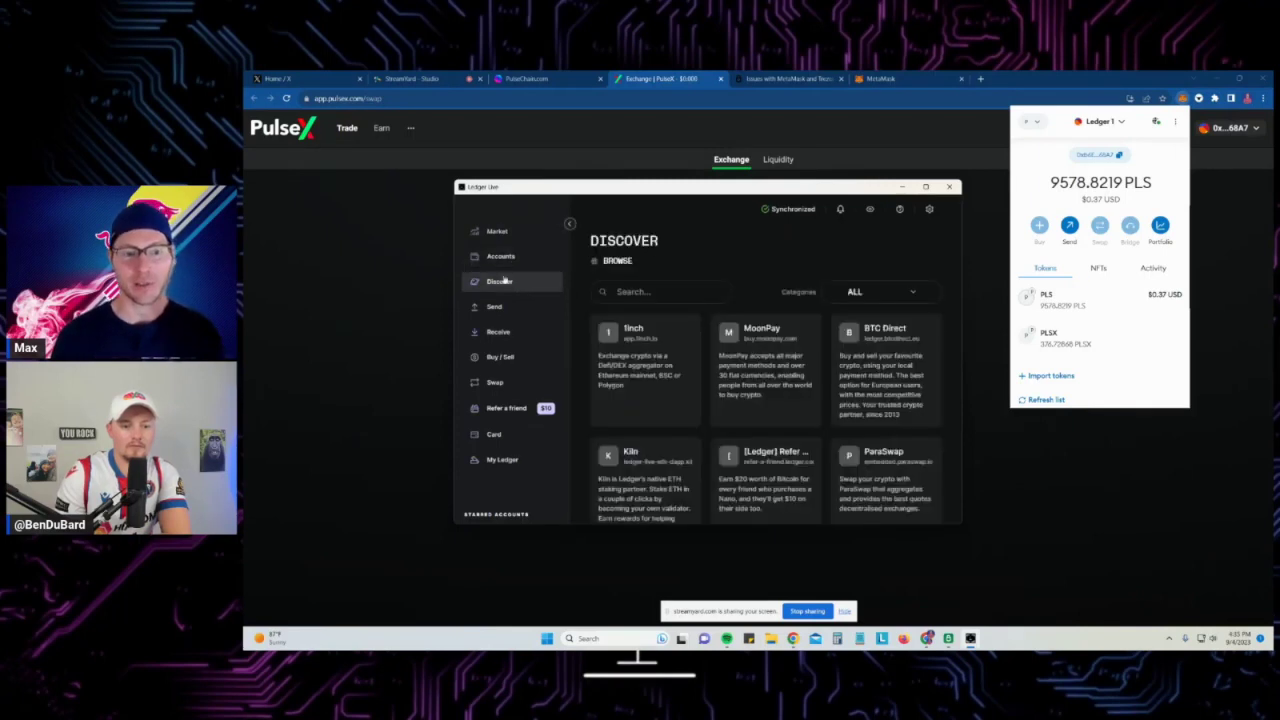
pyautogui.click(502, 257)
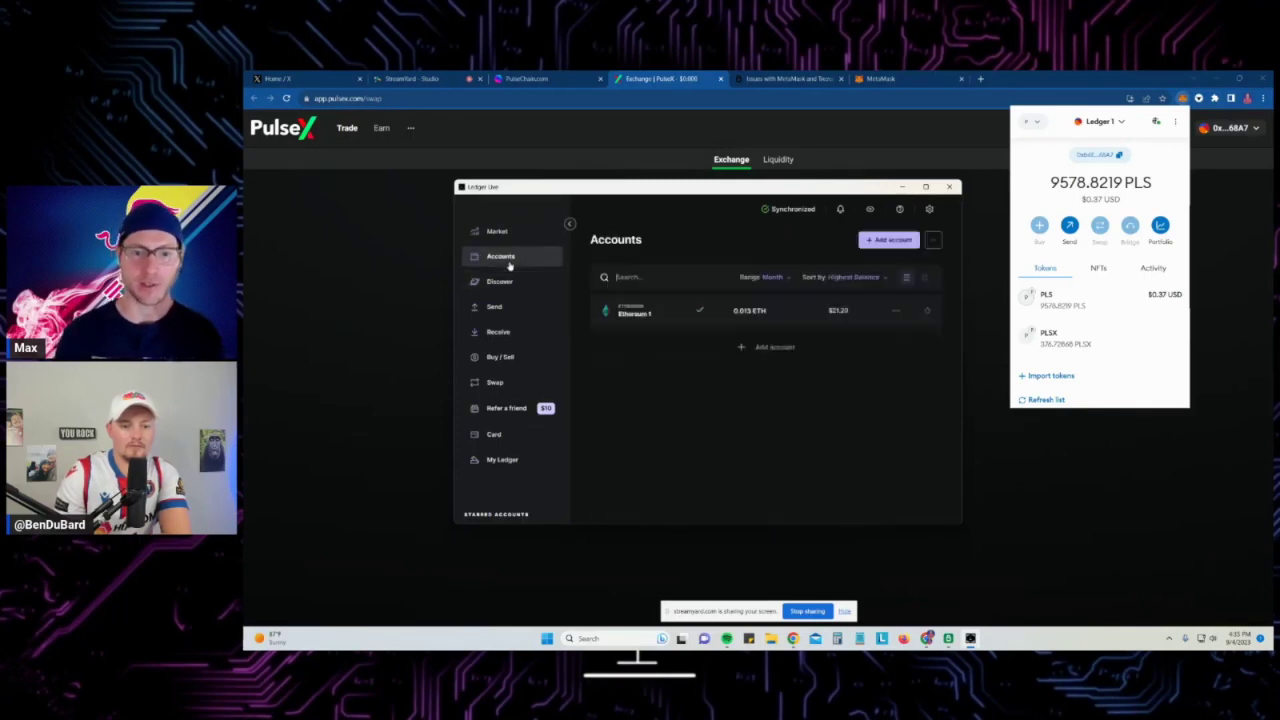
# Open the Ethereum 1 account page showing 0.013 ETH worth $21.20
pyautogui.click(733, 314)
pyautogui.scroll(-10, 881, 378)
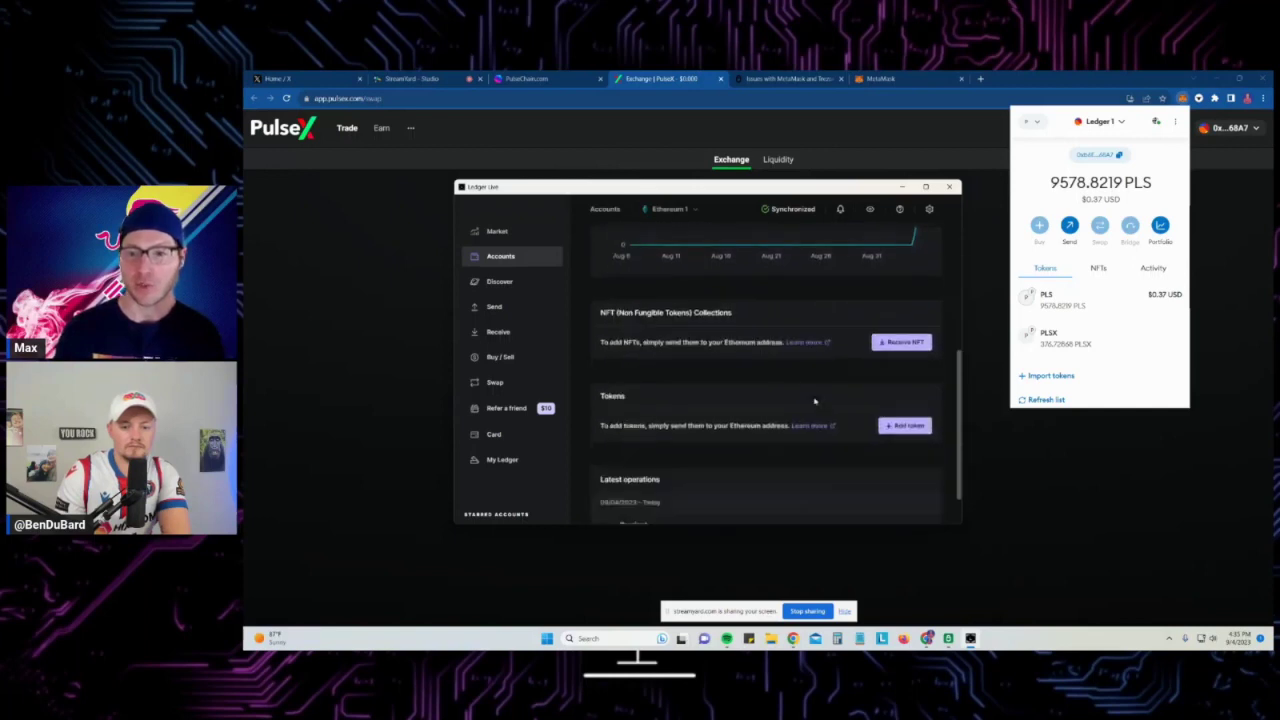
pyautogui.scroll(10, 803, 395)
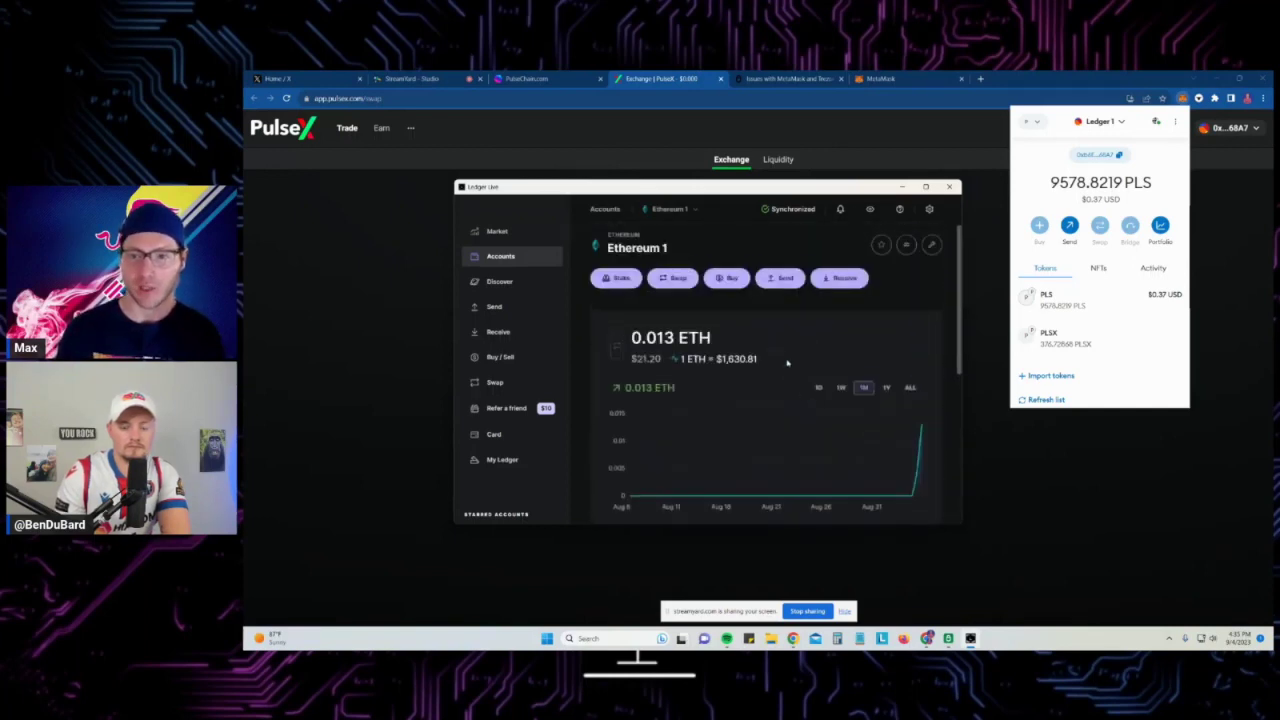